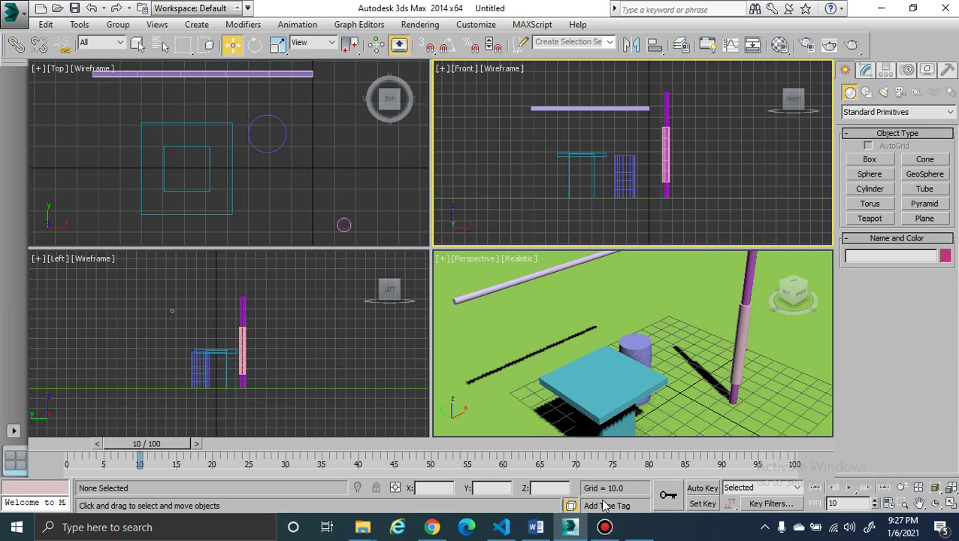
Step: Switch to the cloth preview video and play it to review the target tablecloth, hanging cloth and flag animation
left_click(637, 529)
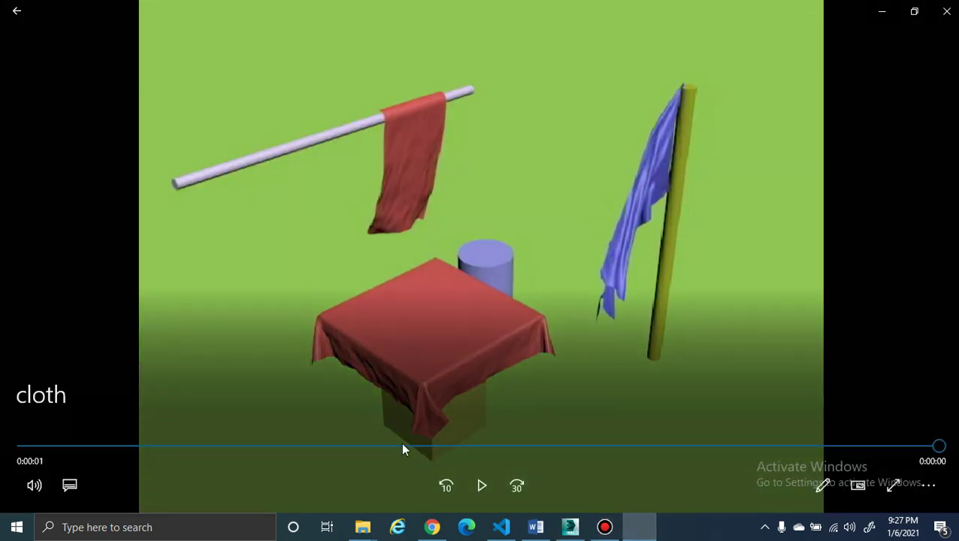
left_click(482, 487)
left_click(482, 487)
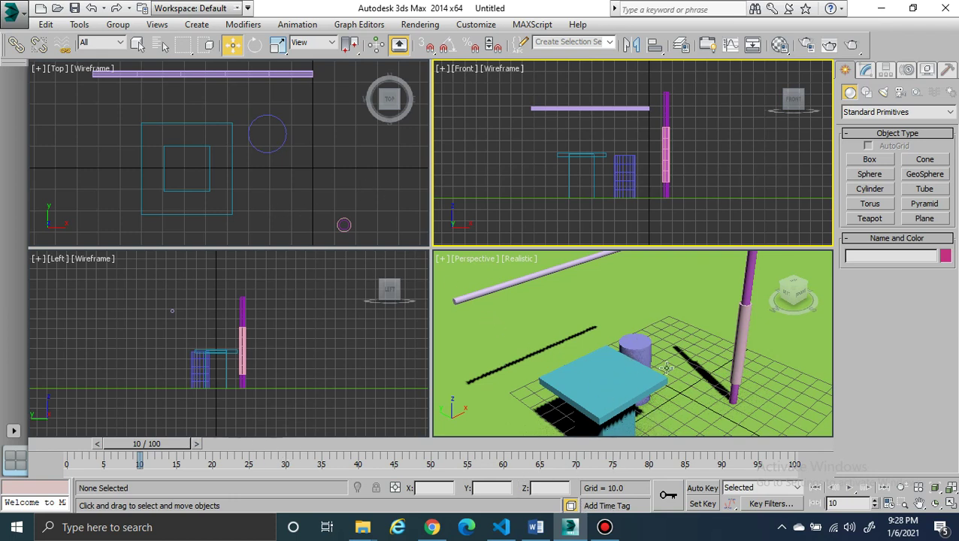
Step: Select the pink cylinder on the pole and scrub its animation to frame 30 with Auto Key enabled, ending with Auto Key off
left_click(740, 345)
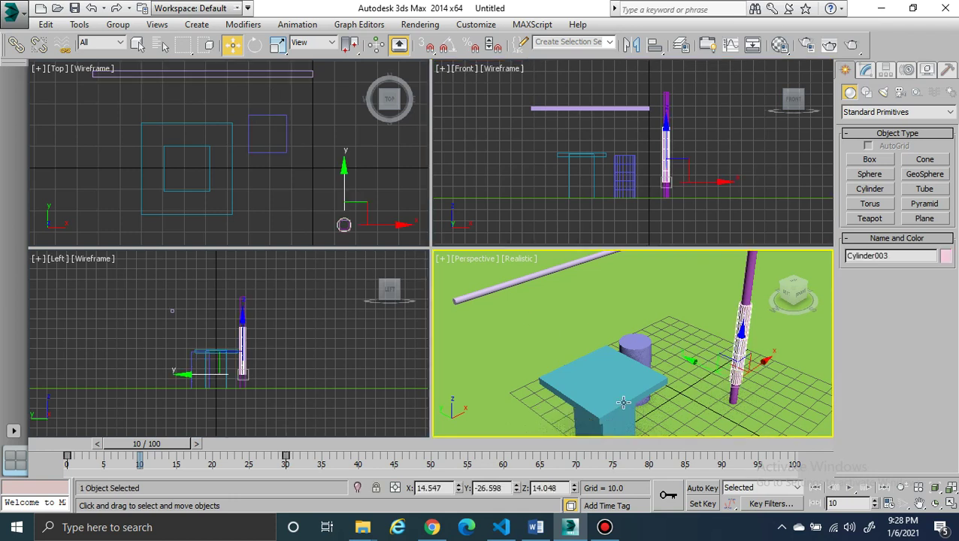
left_click(698, 491)
left_click(90, 446)
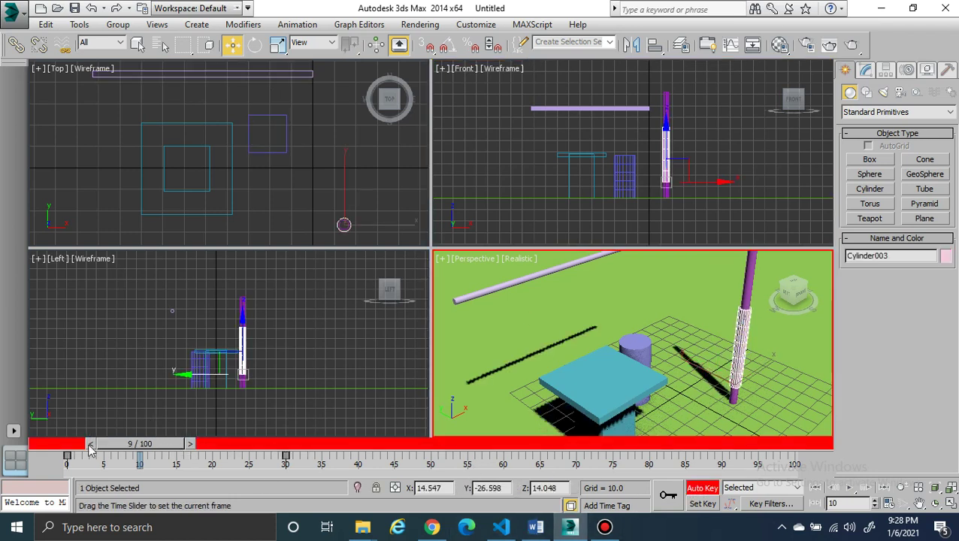
left_click_drag(90, 449, 289, 445)
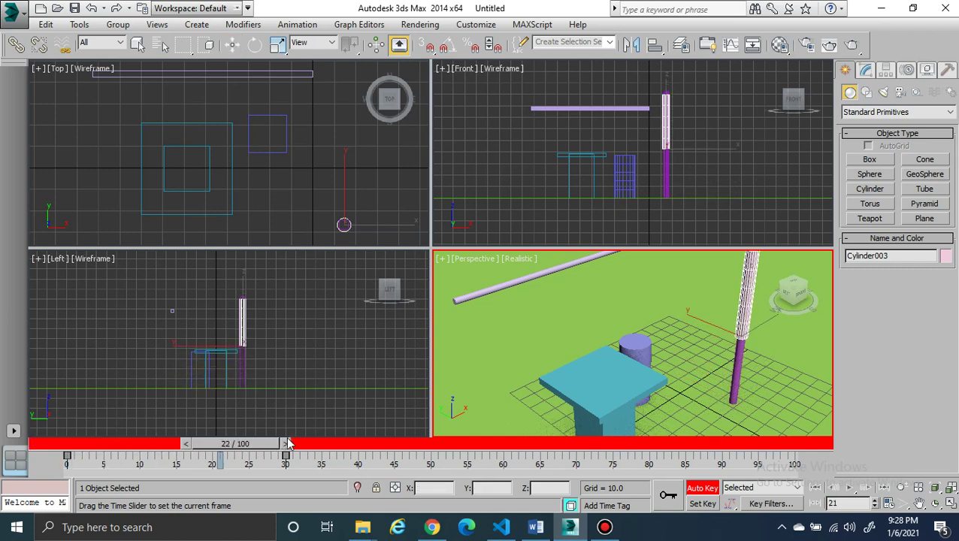
key("w")
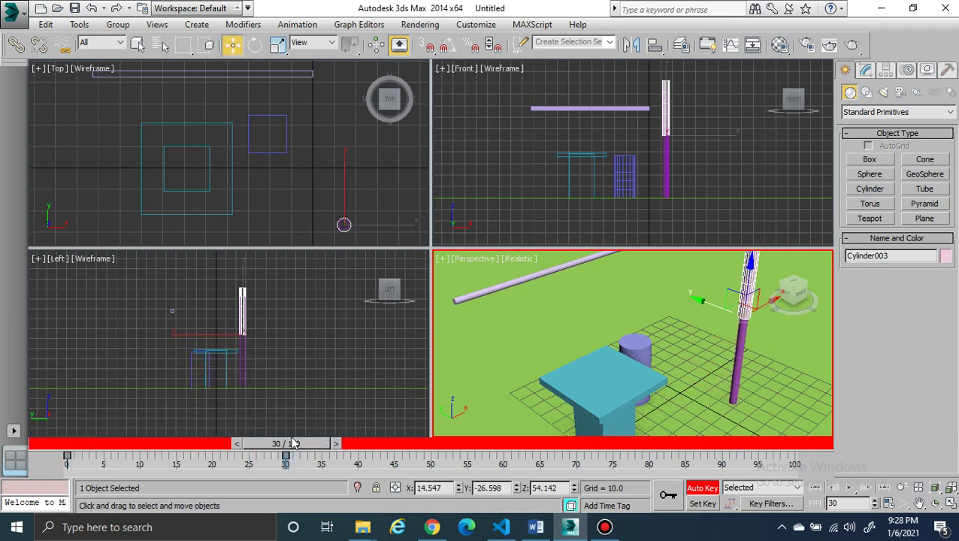
left_click(701, 488)
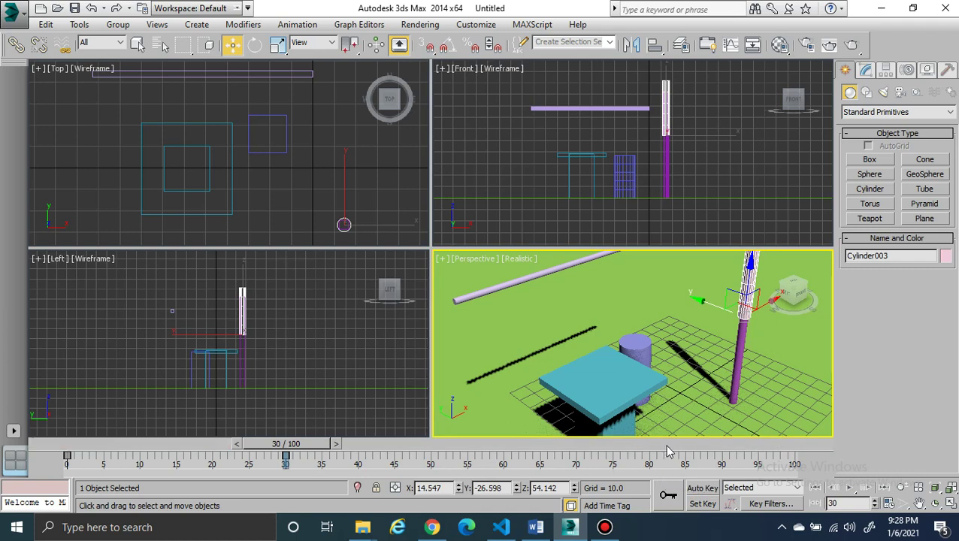
Step: Create a plane about 61 by 66 units around the table in the Top view, with 60 length and 60 width segments
left_click(926, 218)
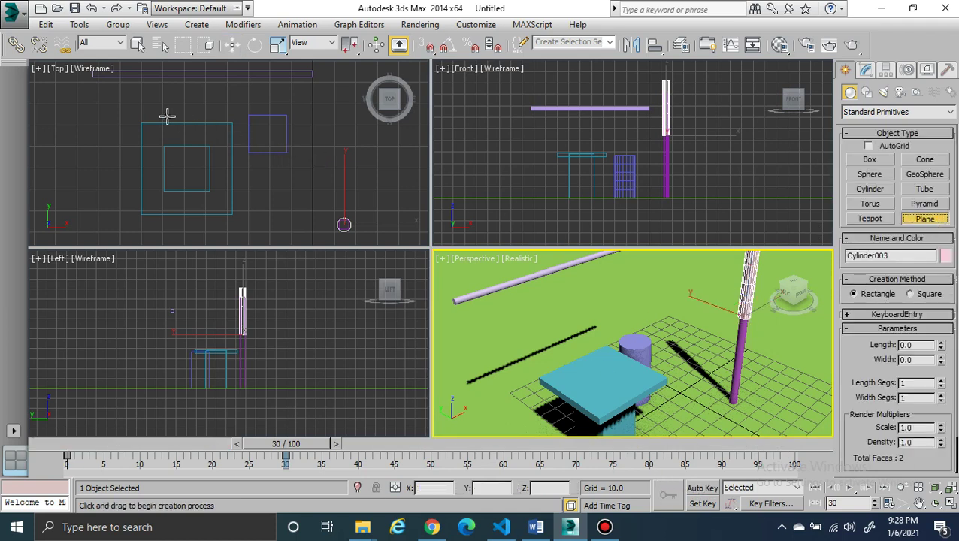
left_click_drag(116, 106, 257, 236)
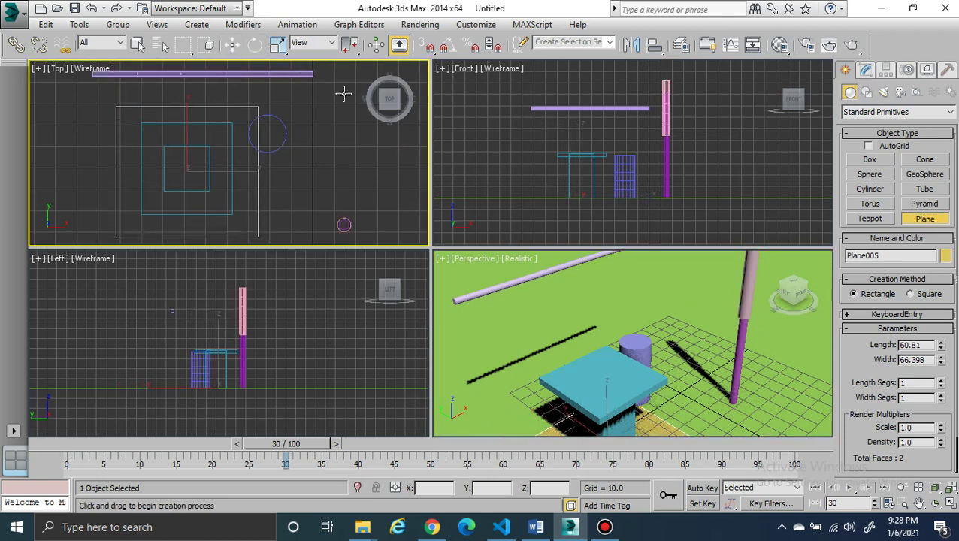
double_click(918, 383)
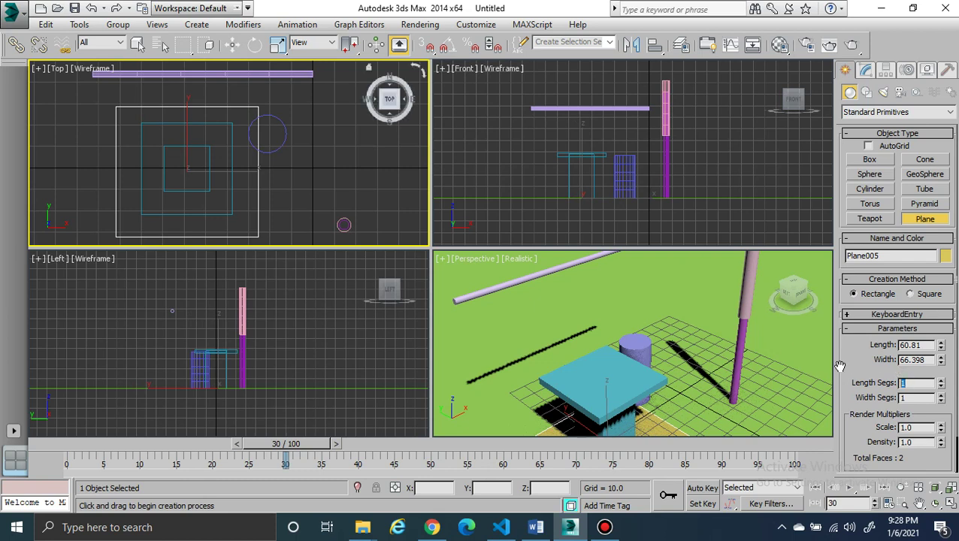
type("60")
left_click(916, 399)
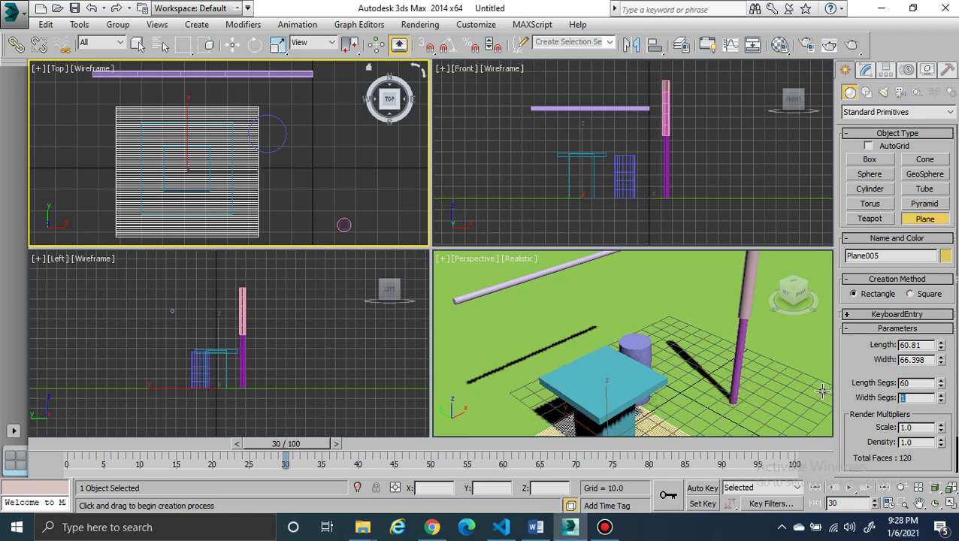
type("60")
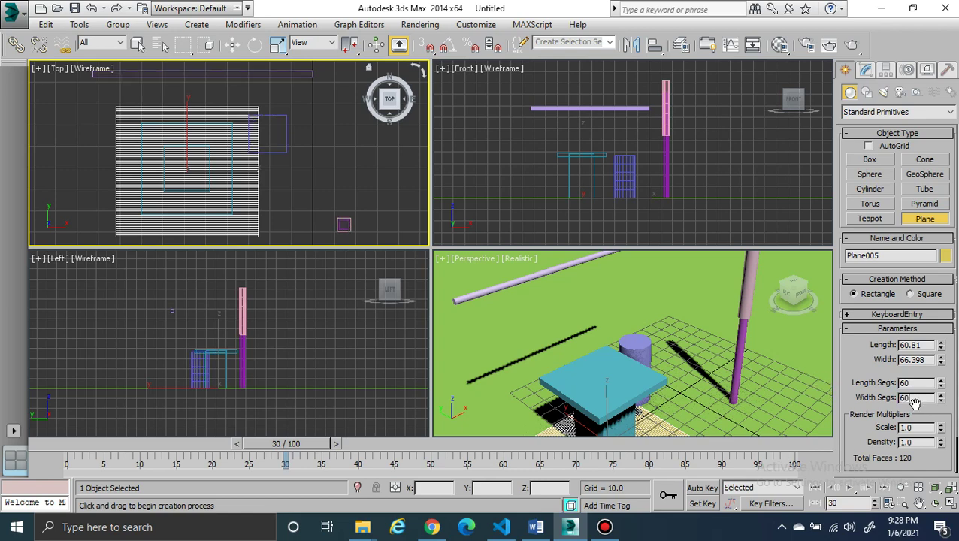
left_click(916, 383)
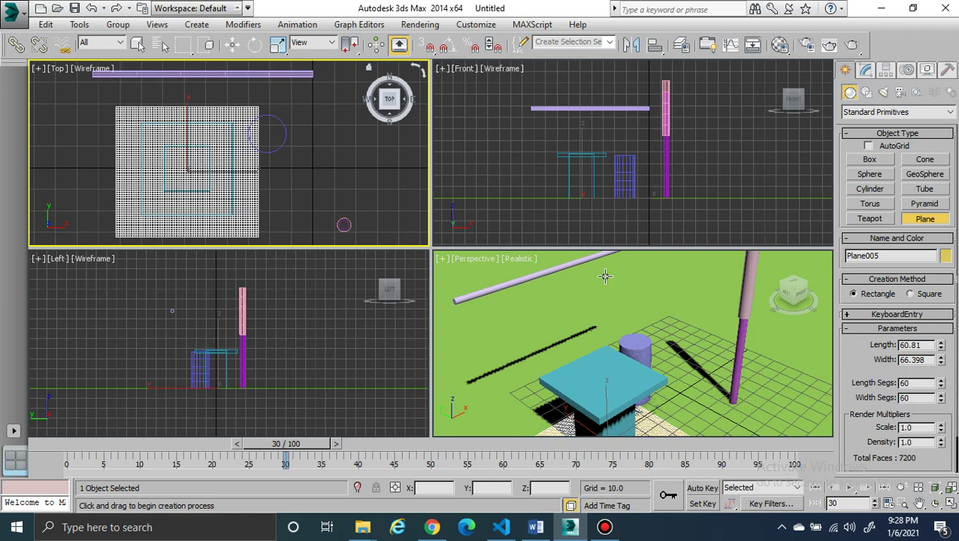
Step: Move the new plane straight up above the tabletop to a Z height of about 55.5
left_click(233, 44)
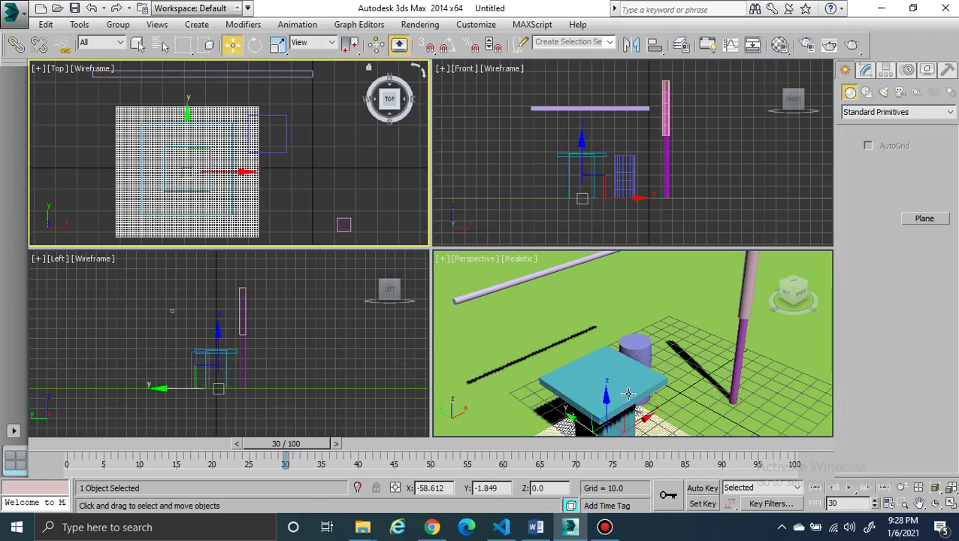
left_click(604, 402)
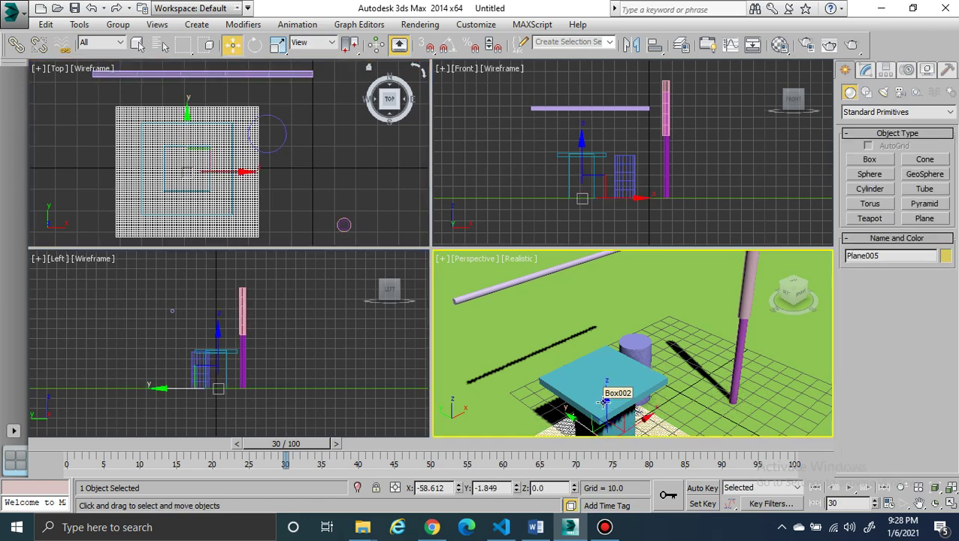
left_click_drag(606, 396, 603, 313)
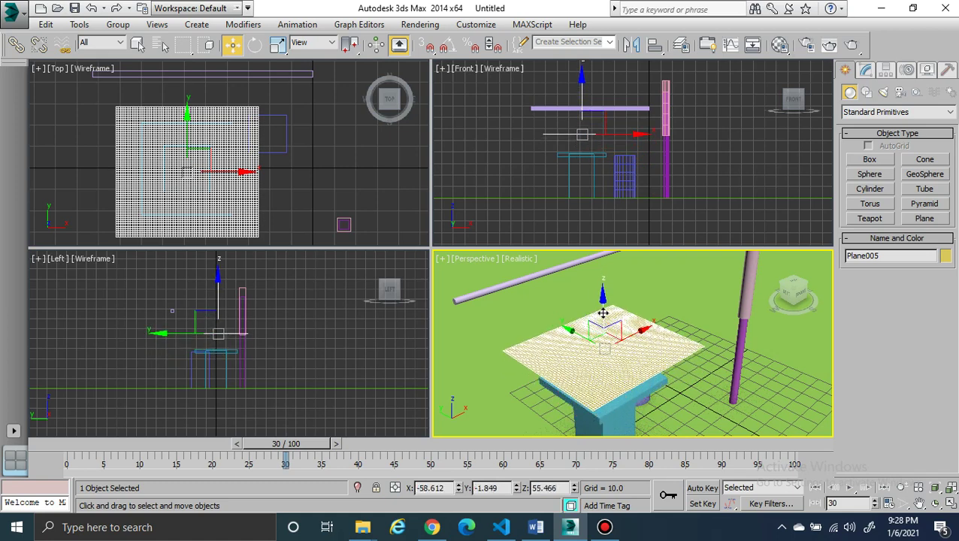
left_click(599, 313)
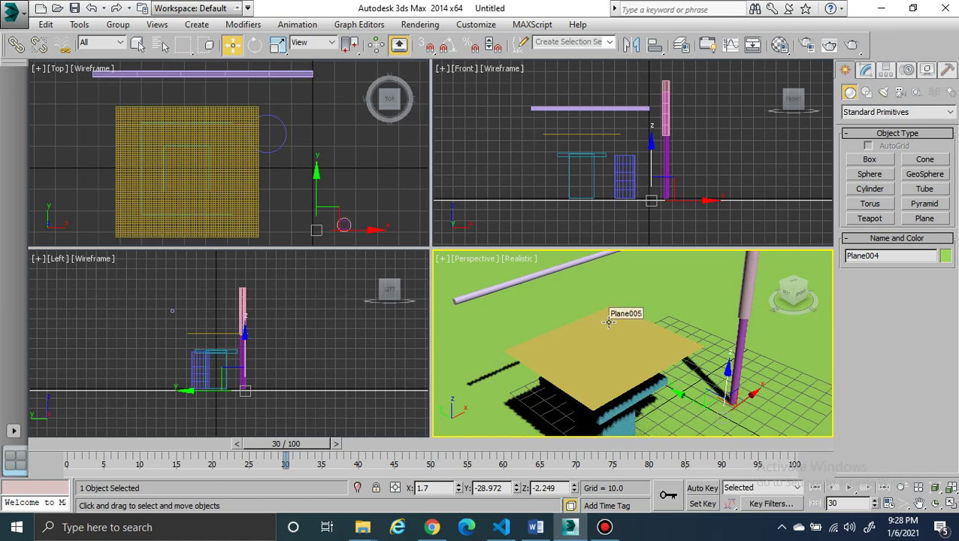
key("ctrl+z")
key("ctrl+z")
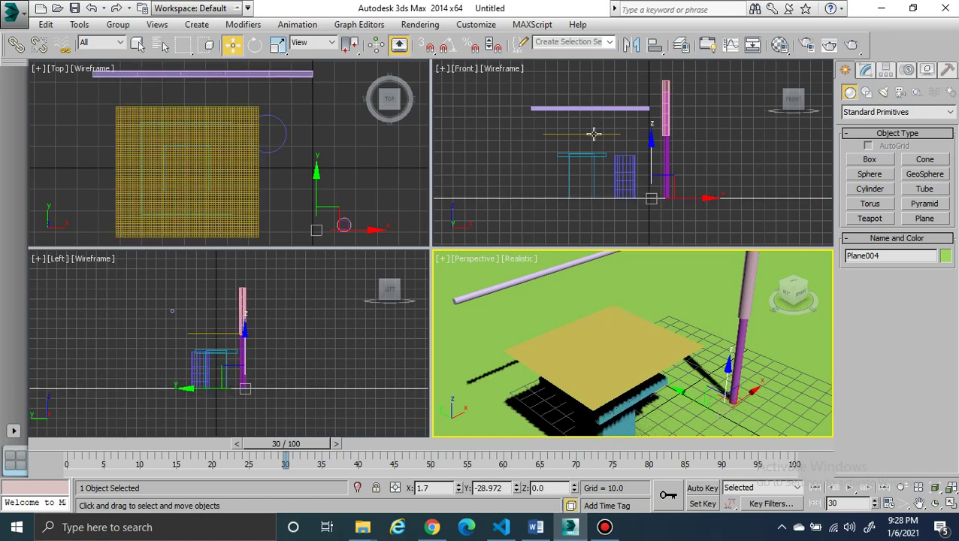
Step: Select the plane hovering over the table and apply the Cloth modifier to it
left_click(596, 134)
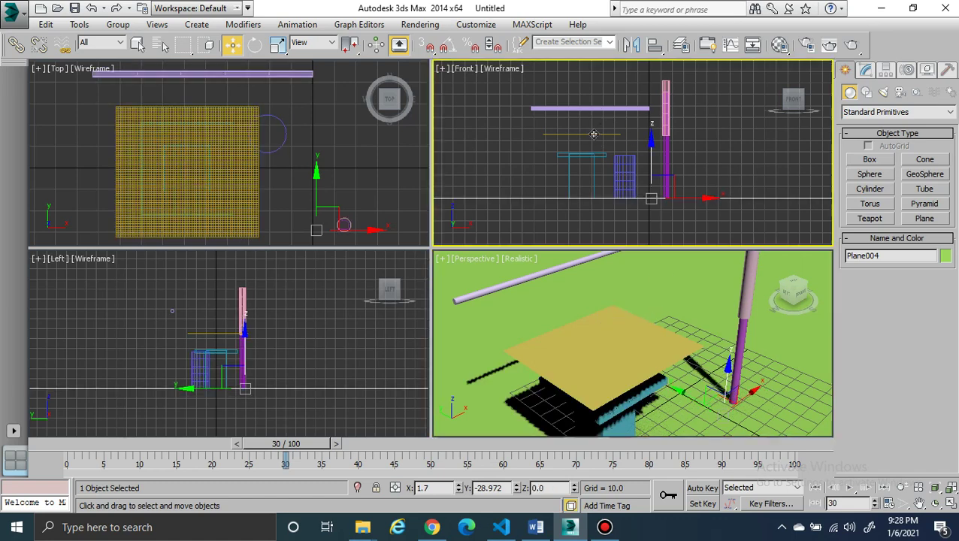
left_click(866, 71)
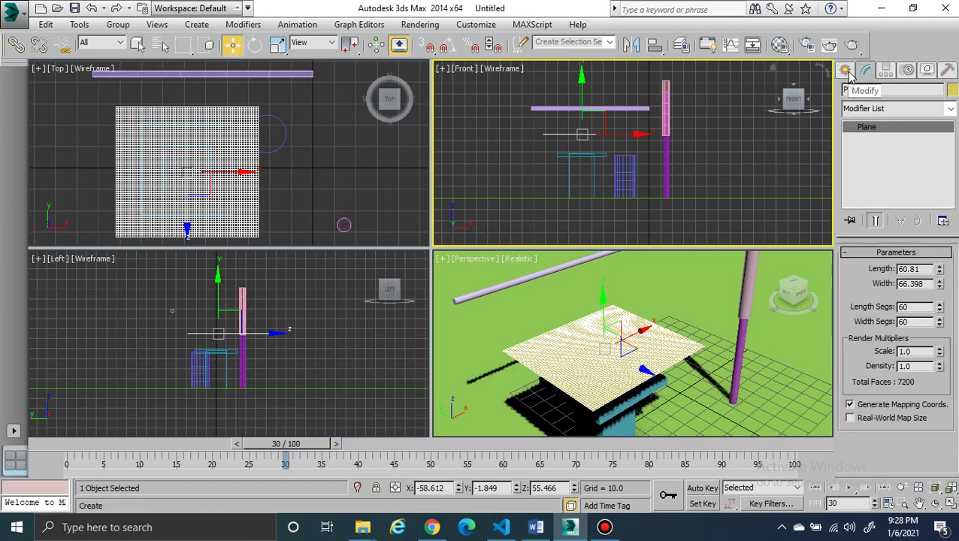
left_click(922, 110)
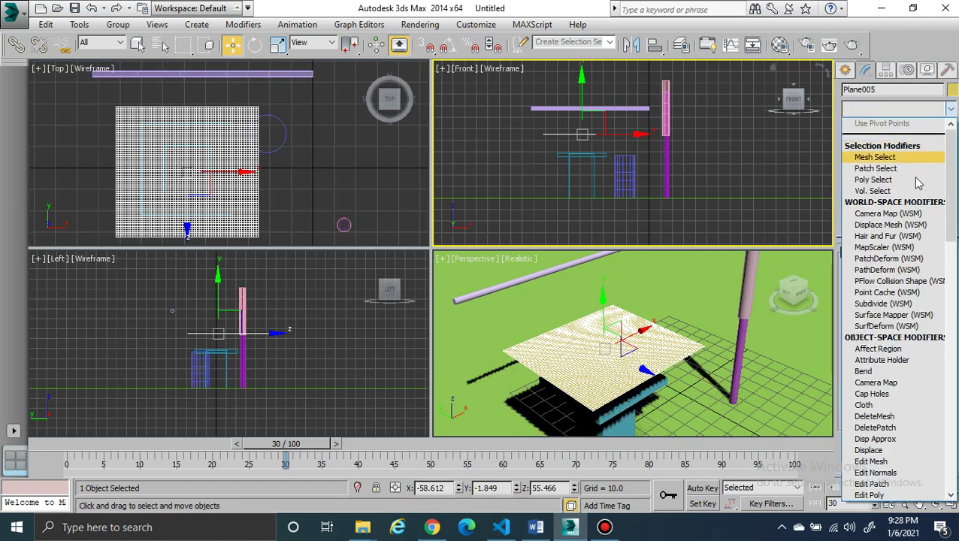
left_click(885, 407)
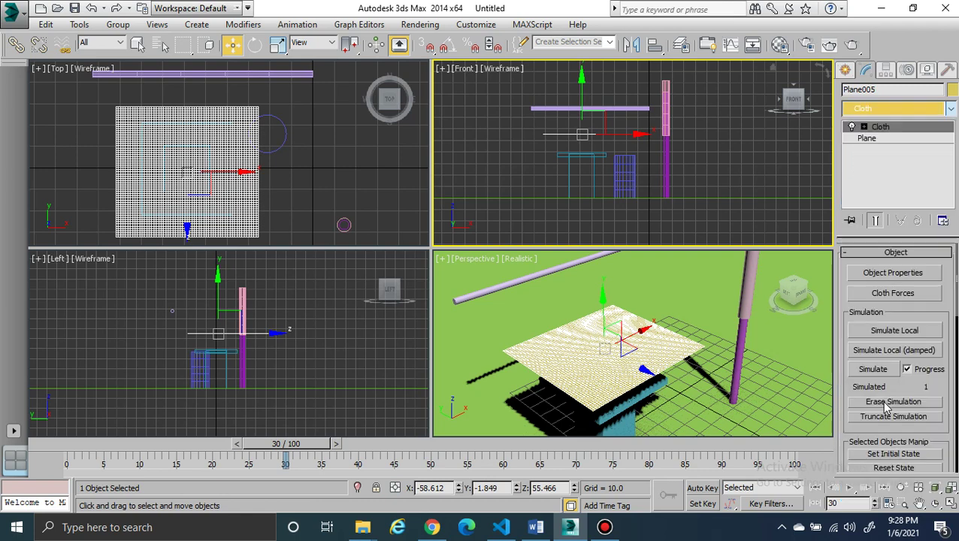
Step: Set Plane005 as Cloth in the modifier's Object Properties and move the dialog clear of the table in the Perspective view
left_click(906, 274)
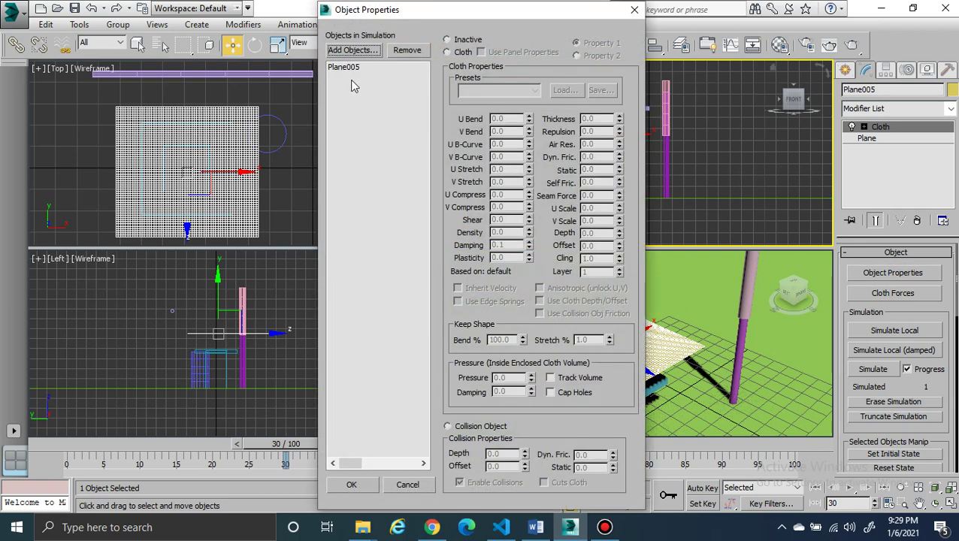
left_click(336, 69)
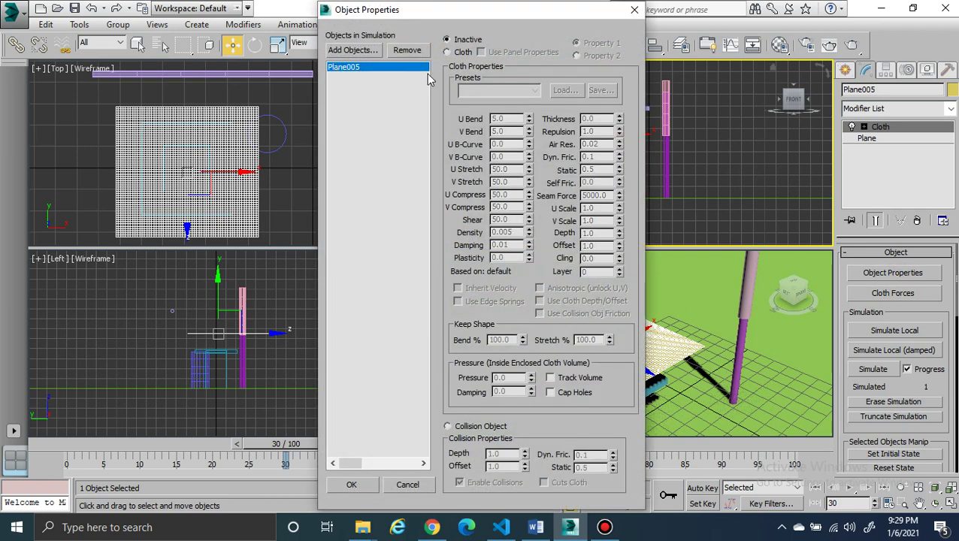
left_click(455, 55)
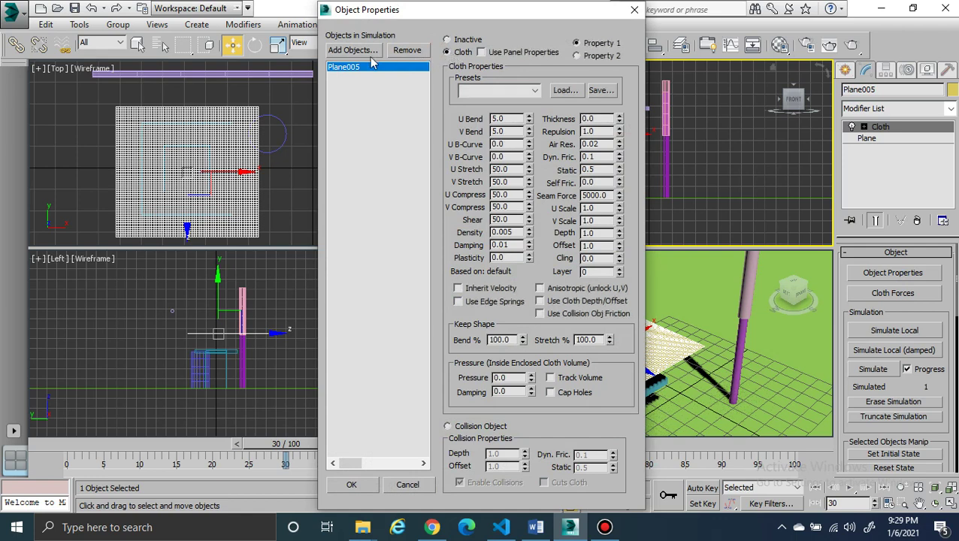
left_click_drag(453, 18, 307, 18)
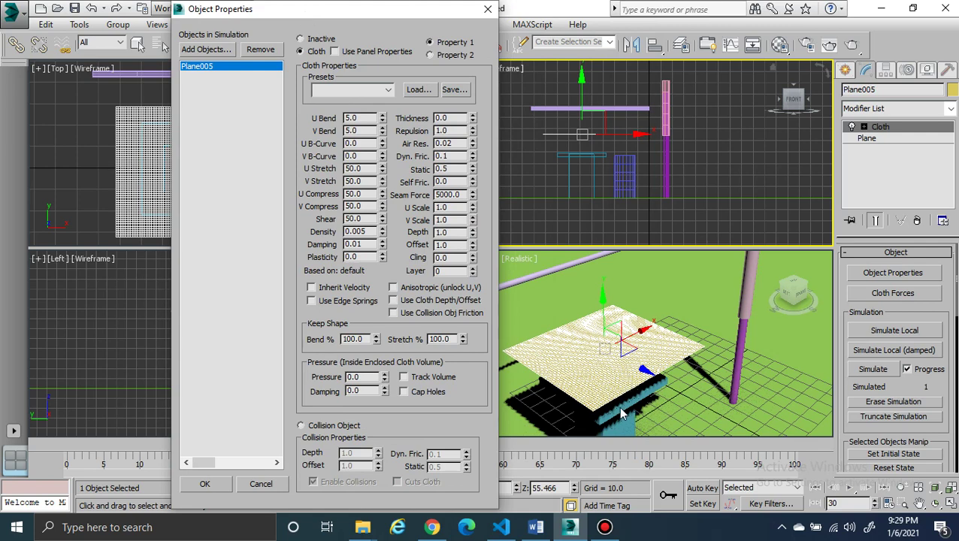
Step: Add the table parts Box001 and Box002 to the cloth simulation
left_click(206, 49)
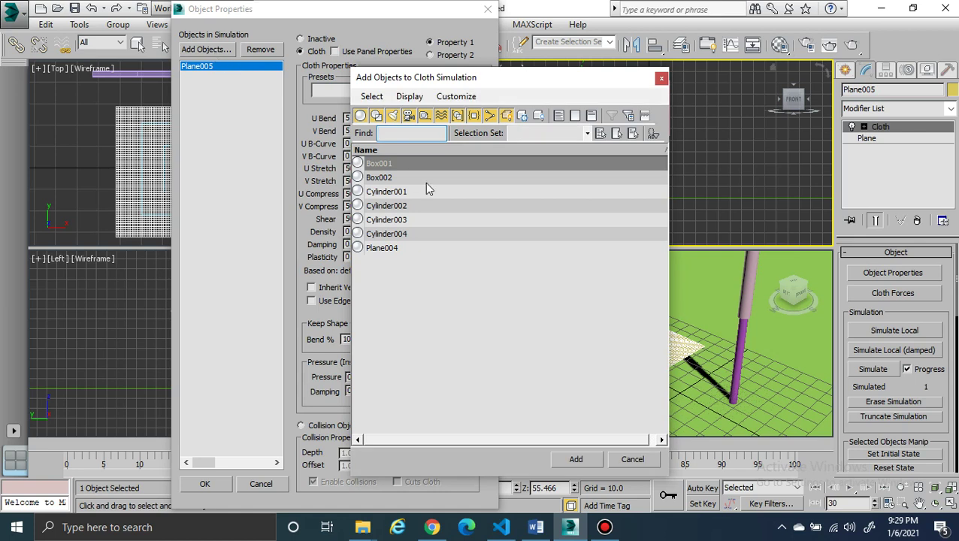
left_click(369, 165)
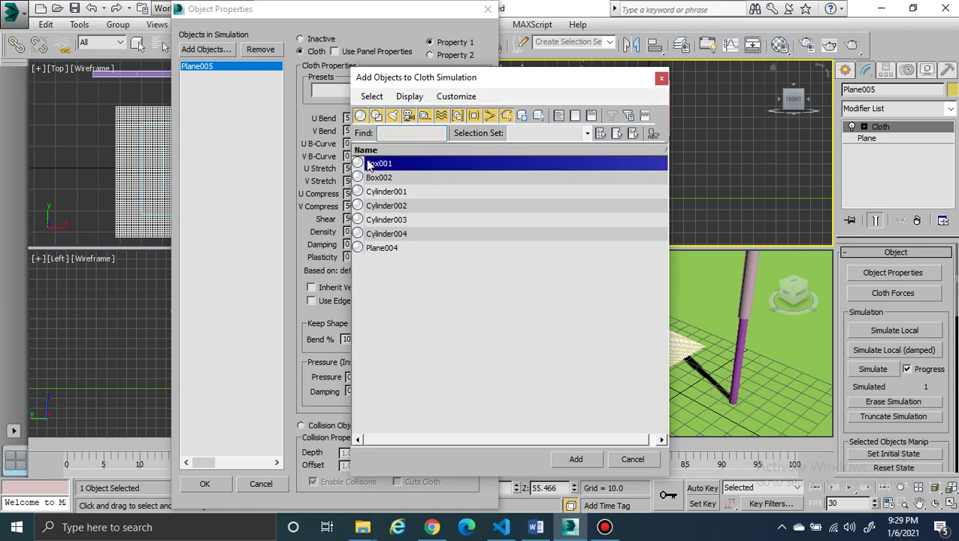
left_click(378, 177, "ctrl")
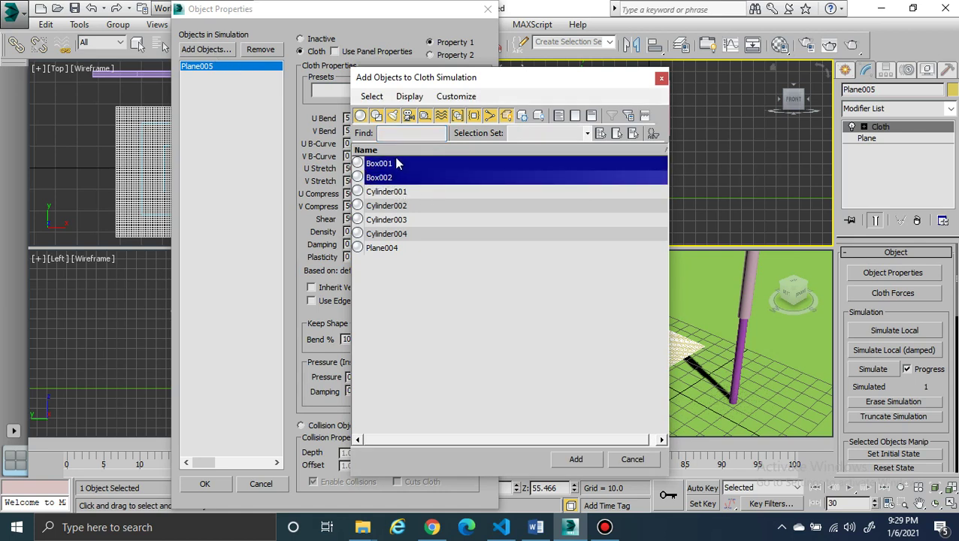
left_click(576, 460)
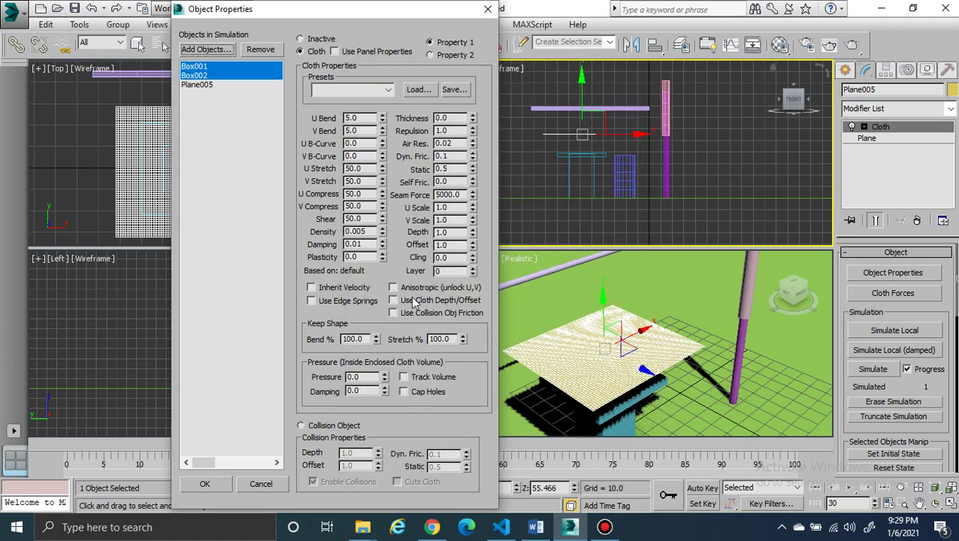
Step: Set Box001 and Box002 each as a Collision Object, accept the object properties, and run the cloth simulation
left_click(197, 67)
left_click(335, 426)
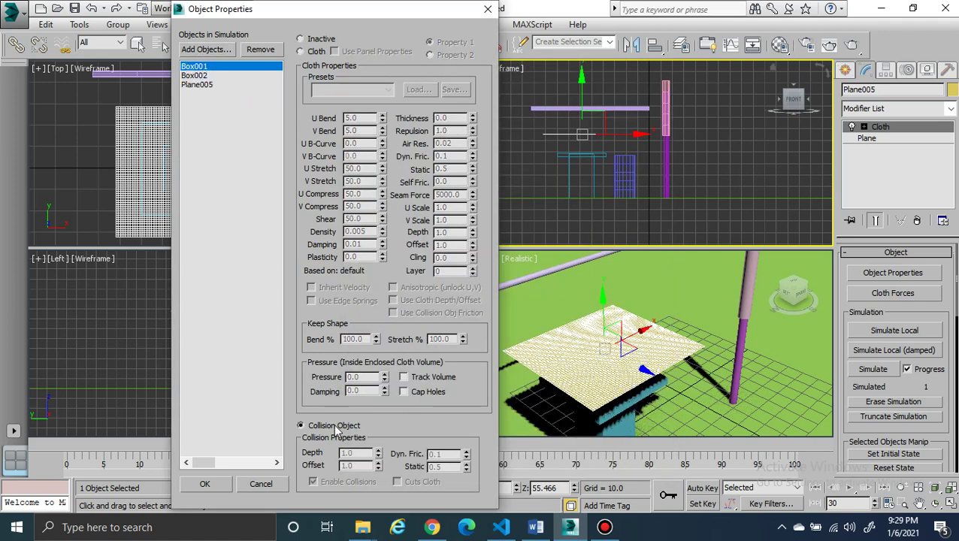
left_click(199, 75)
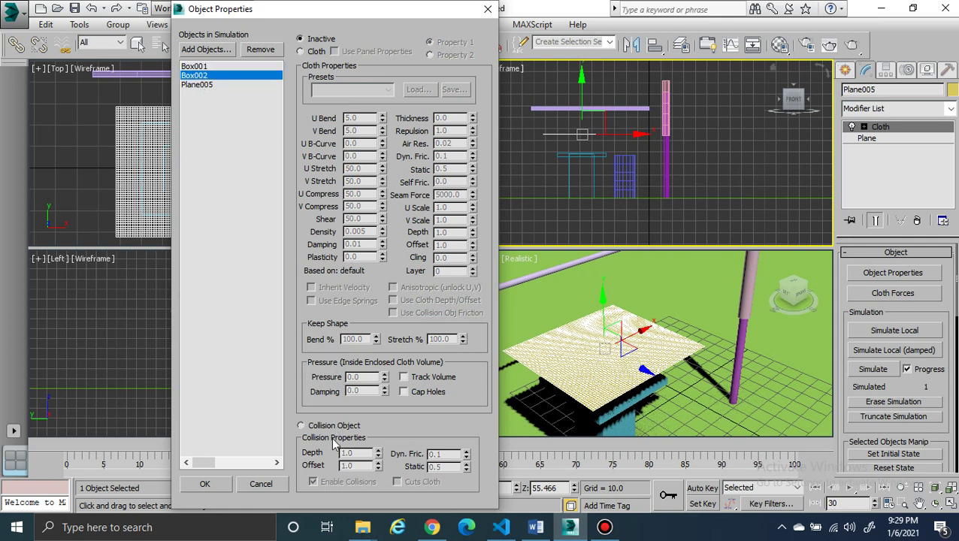
left_click(331, 427)
left_click(213, 85)
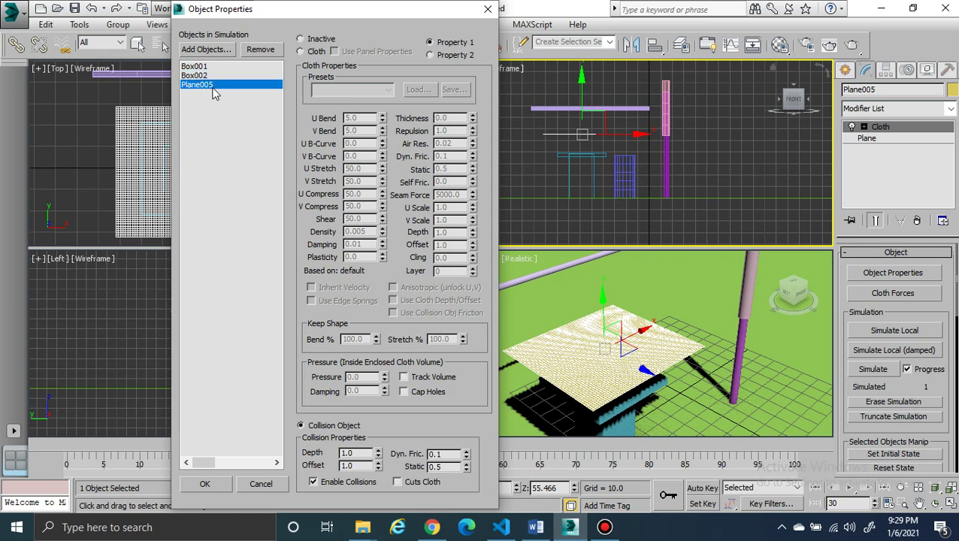
left_click(201, 485)
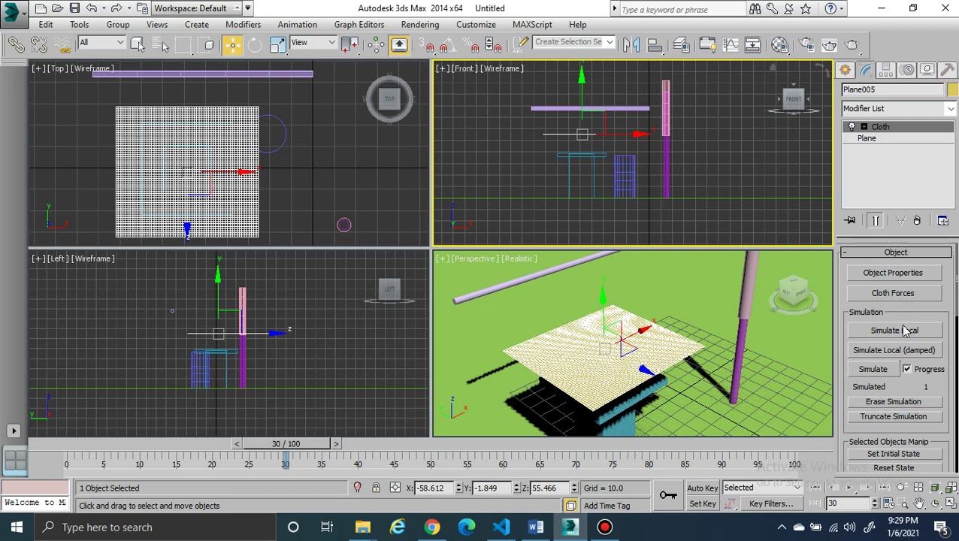
left_click(871, 370)
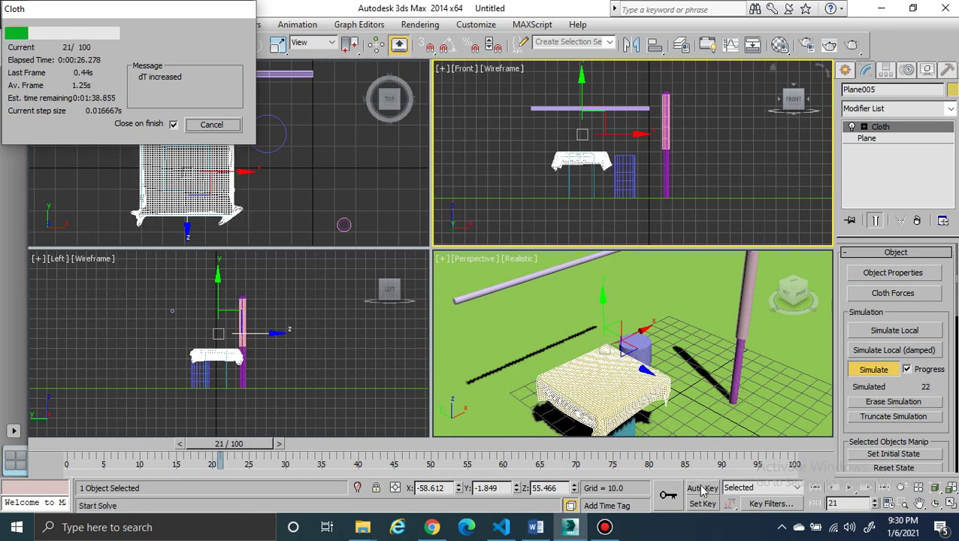
Step: Stop the running cloth simulation and scrub the timeline to frame 18
left_click(212, 125)
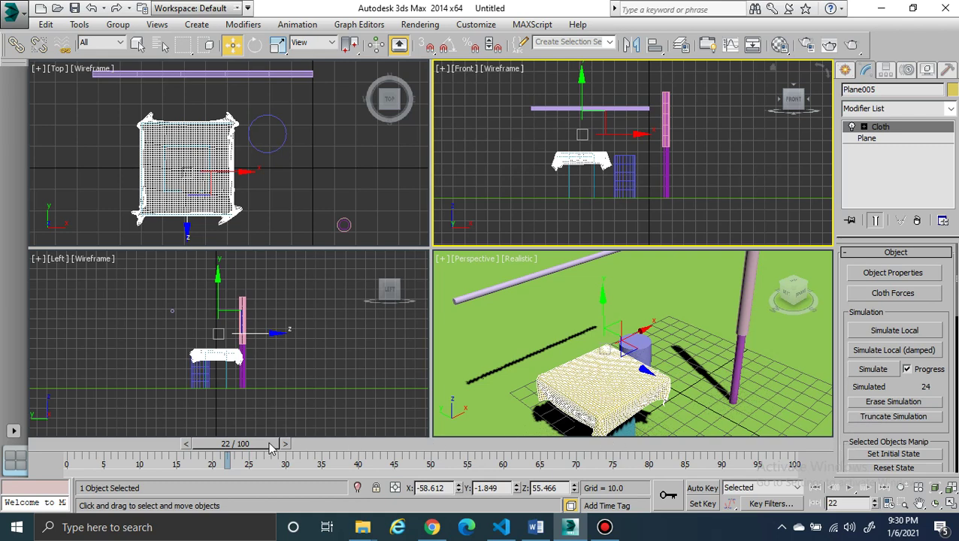
left_click_drag(273, 449, 242, 446)
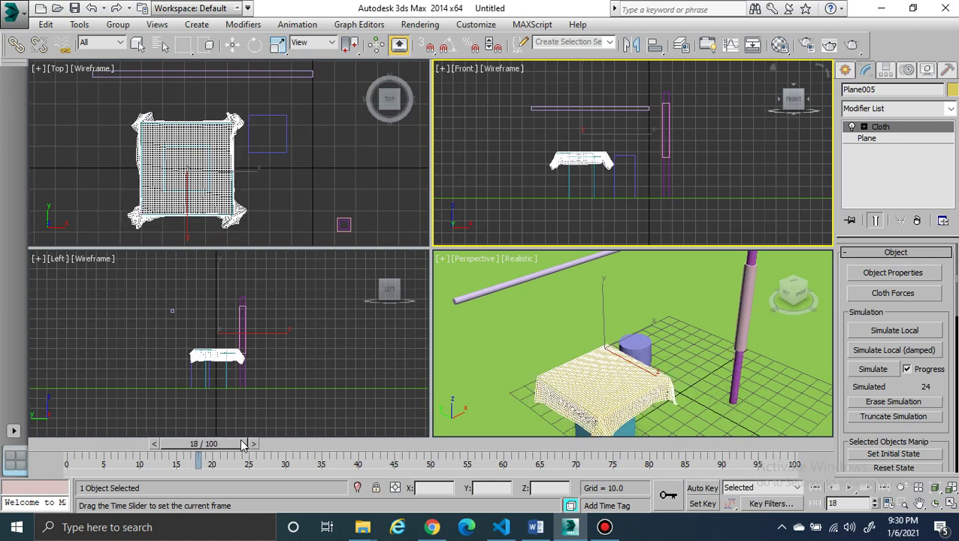
key("w")
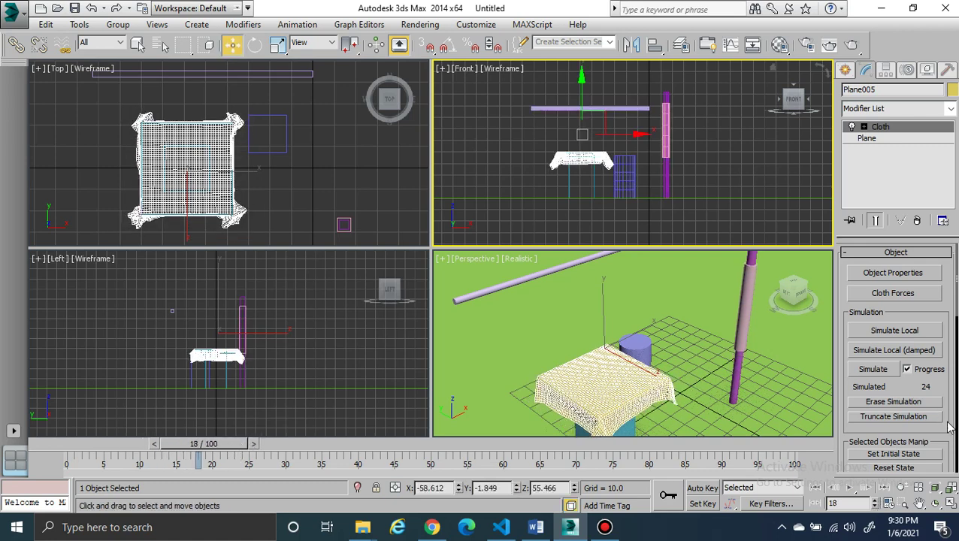
Step: Create keys from the tablecloth's simulated cloth animation and accept that the operation cannot be undone
left_click_drag(947, 422, 958, 260)
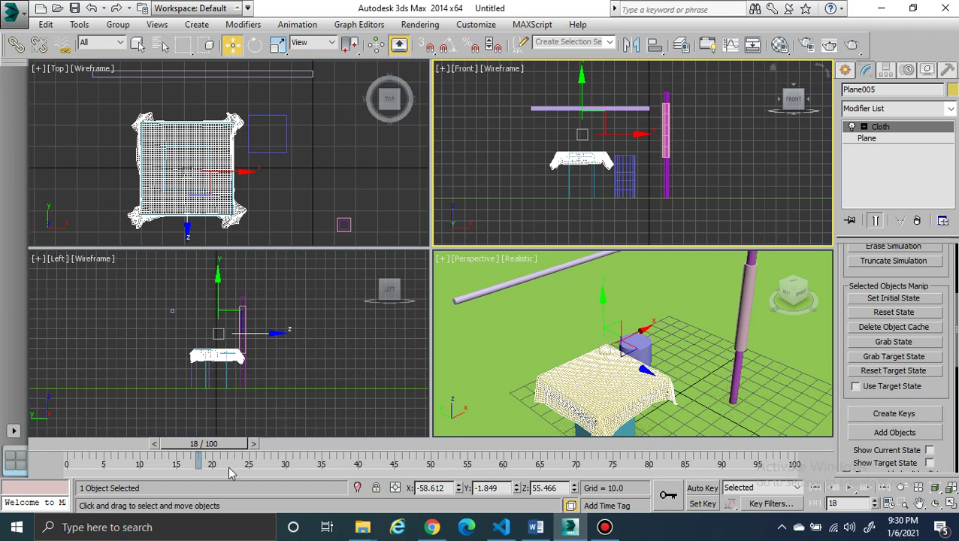
left_click(875, 415)
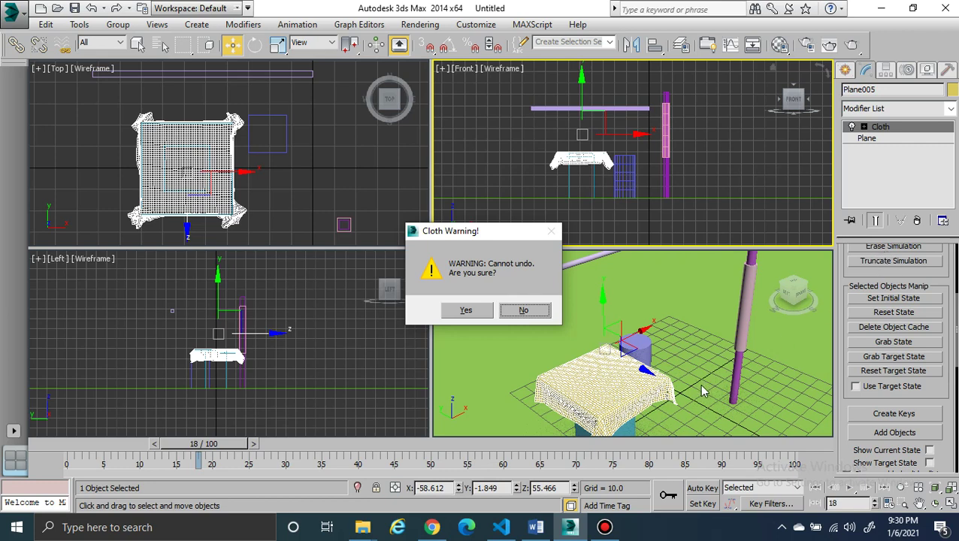
left_click(466, 312)
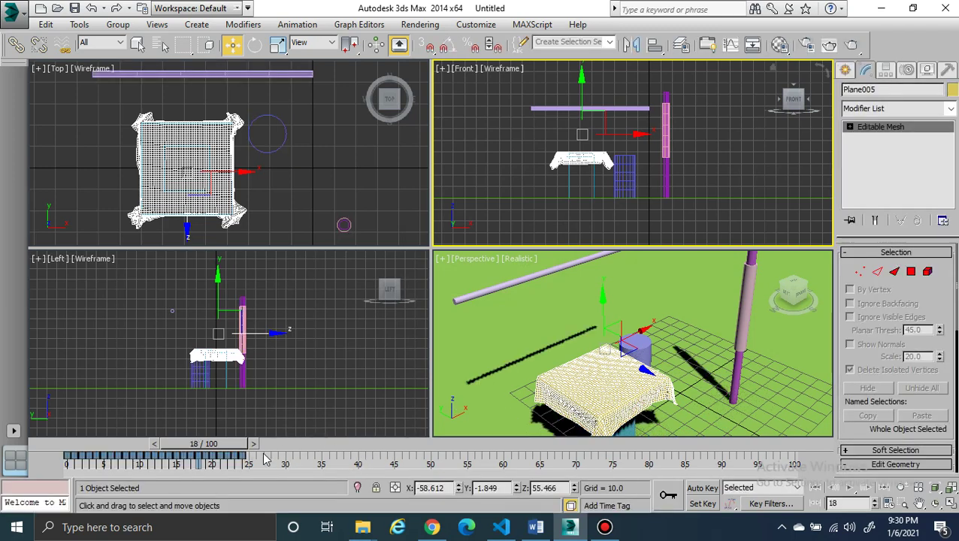
mouse_move(236, 450)
left_mouse_down()
mouse_move(181, 445)
mouse_move(241, 443)
left_mouse_up()
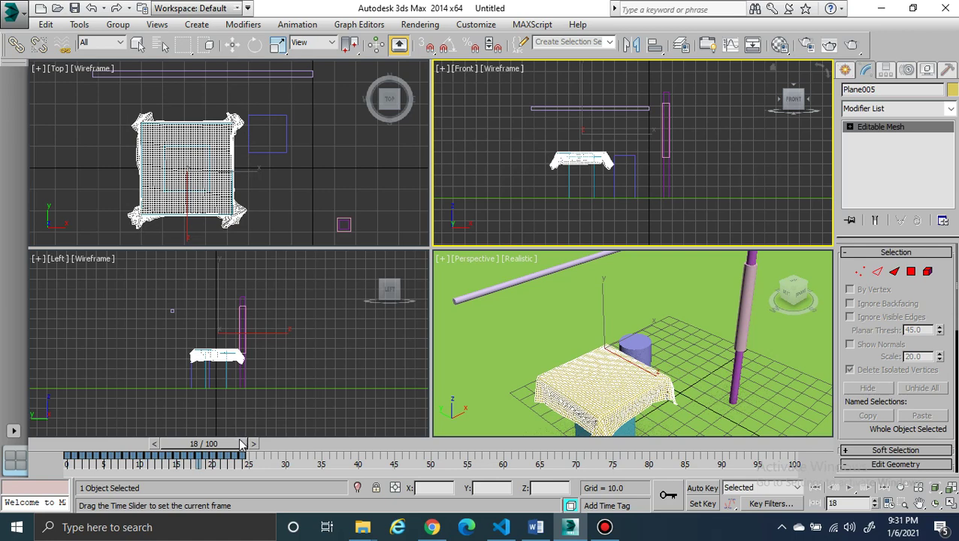
key("w")
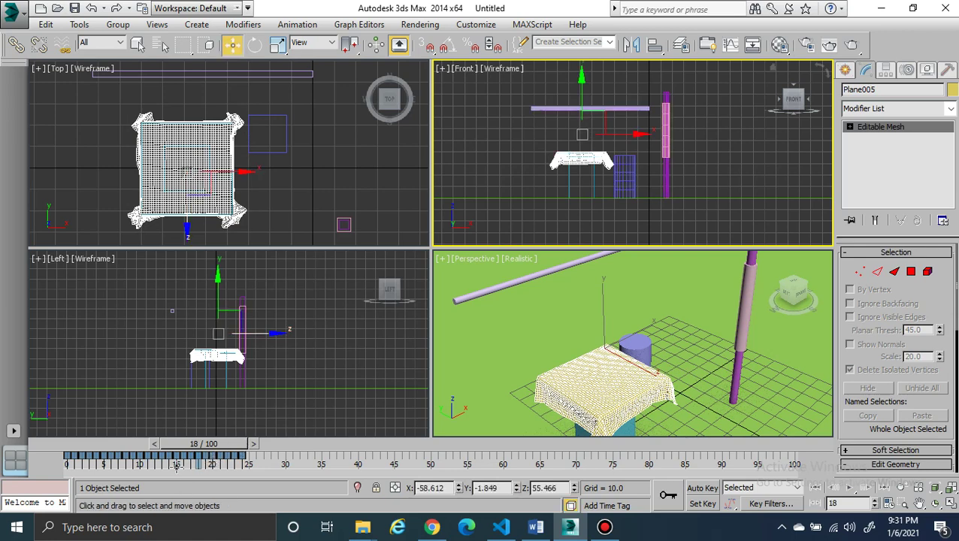
Step: Turn the track bar's Show Selection Range option off and back on
right_click(55, 468)
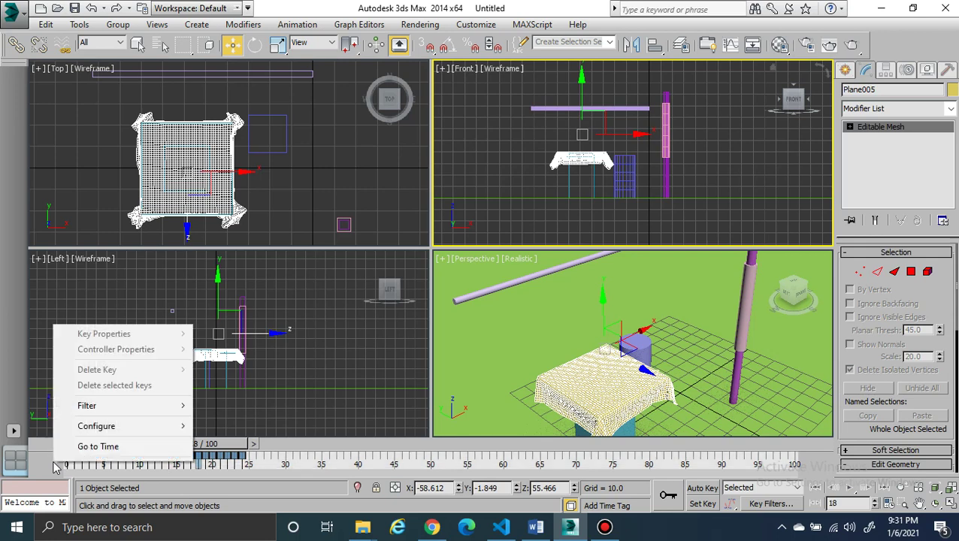
mouse_move(97, 432)
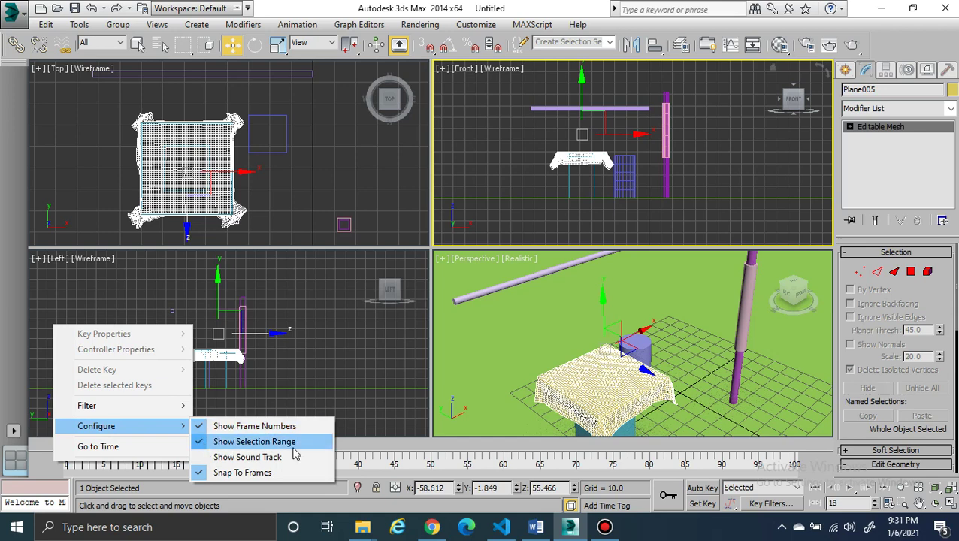
left_click(201, 444)
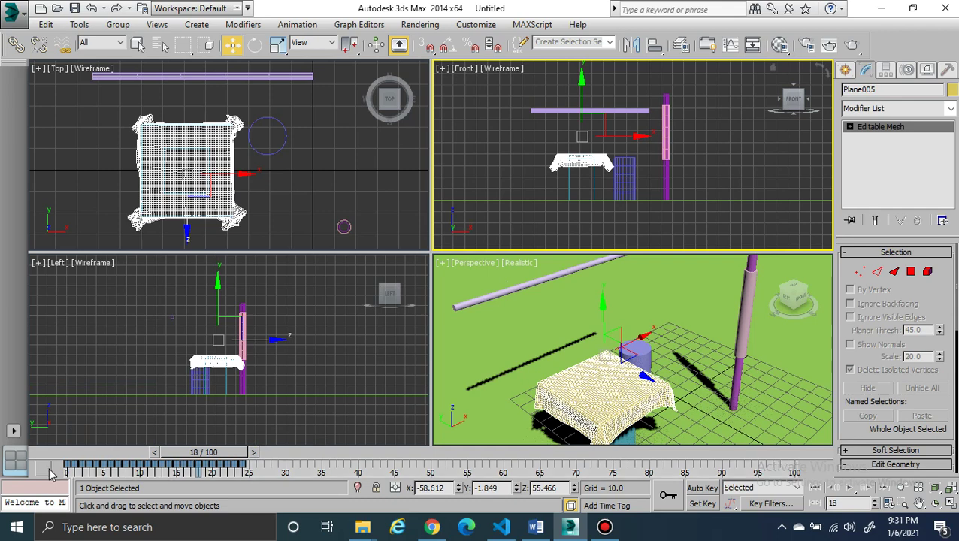
right_click(51, 472)
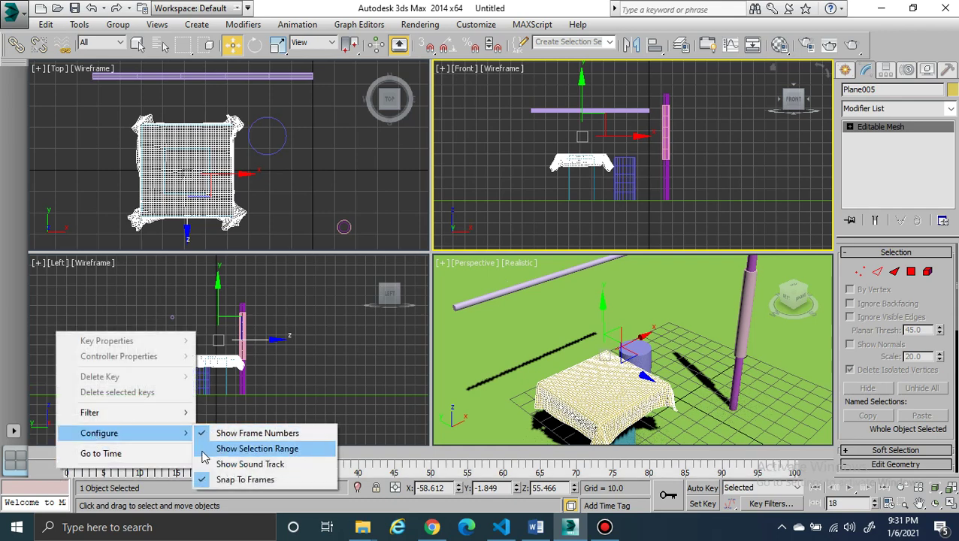
left_click(203, 450)
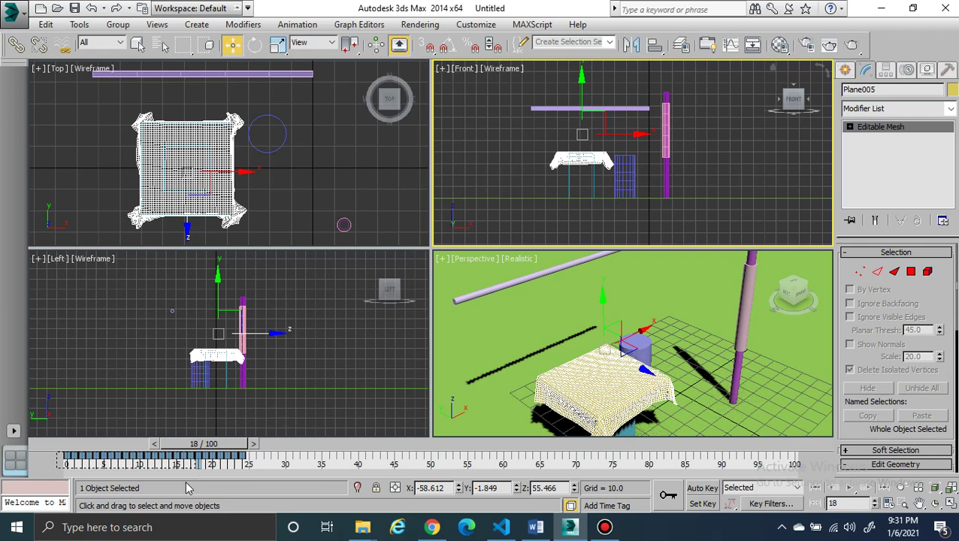
Step: Select the tablecloth's keys from frame 0 to 17 on the timeline and delete them
left_click_drag(63, 464, 192, 465)
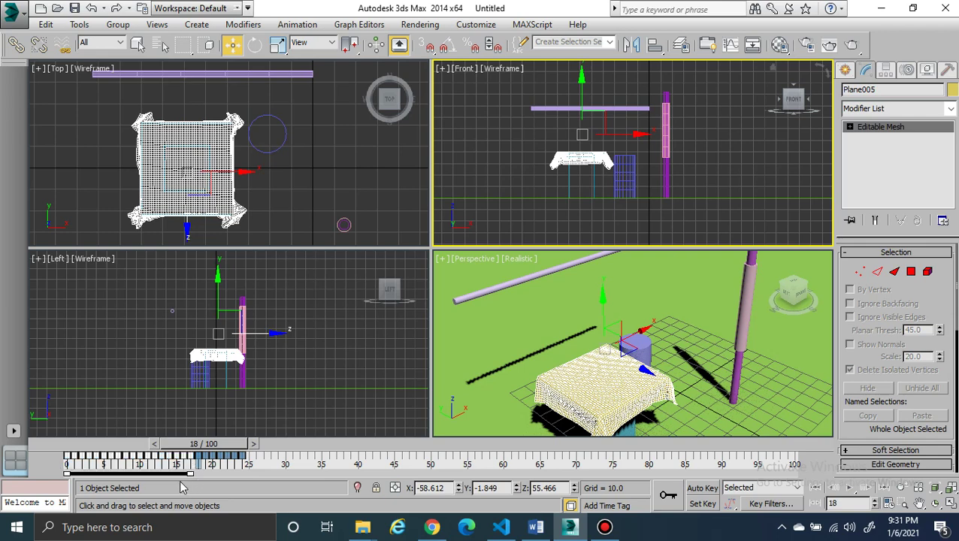
right_click(170, 456)
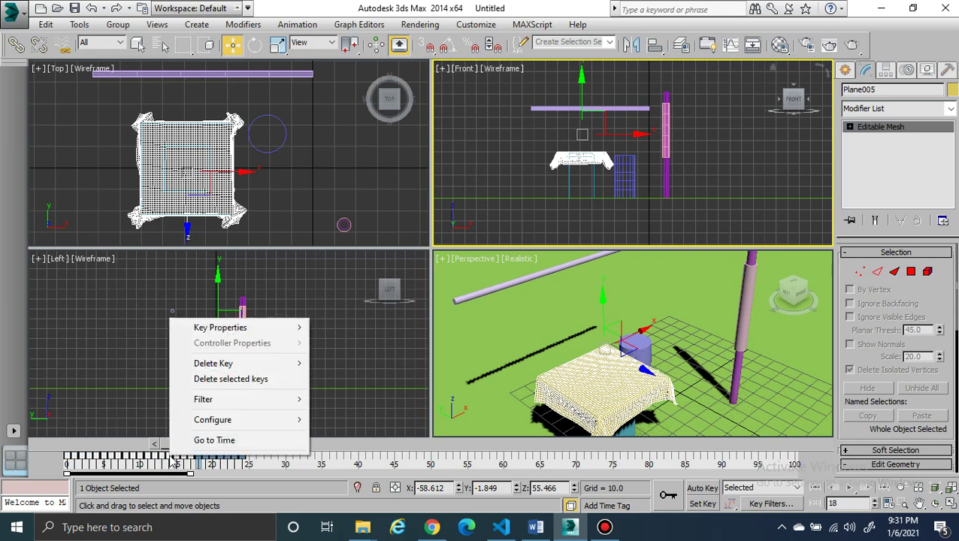
left_click(232, 380)
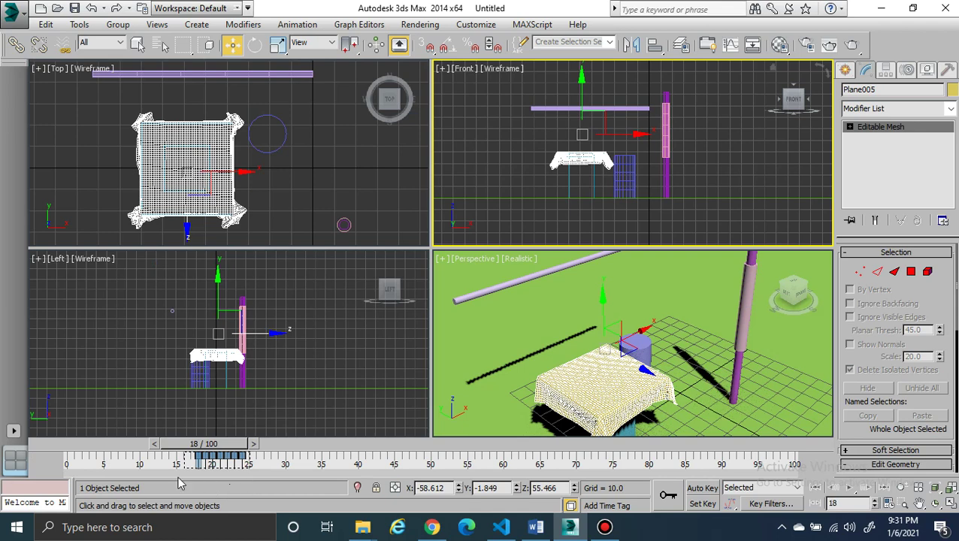
Step: Move the tablecloth's remaining keys to start at frame 0 and set the current time to frame 0
left_click_drag(179, 485, 181, 482)
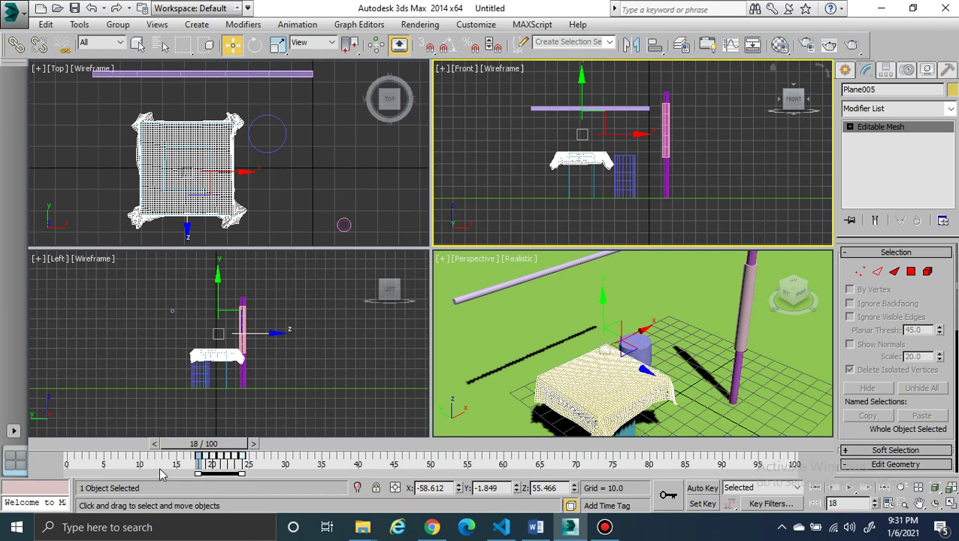
left_click_drag(219, 473, 87, 484)
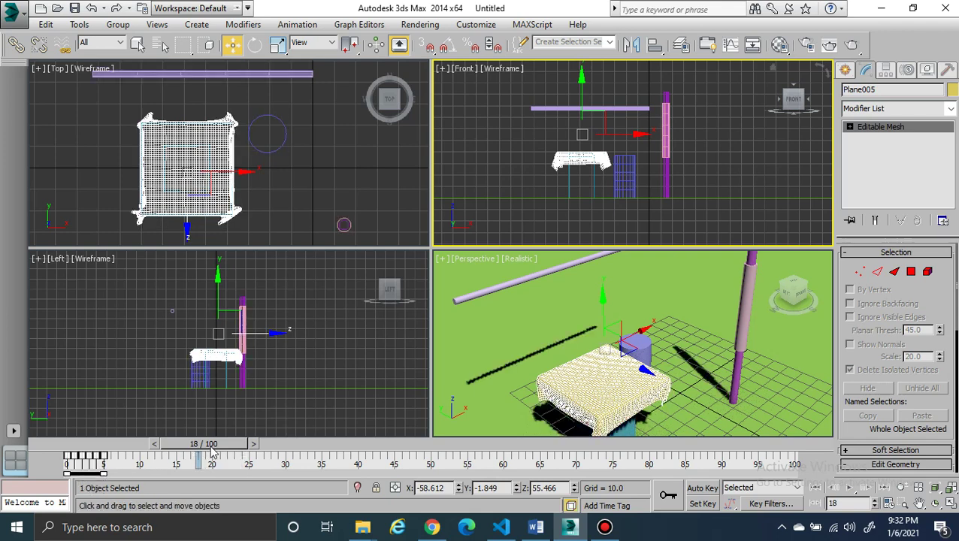
left_click_drag(213, 451, 67, 453)
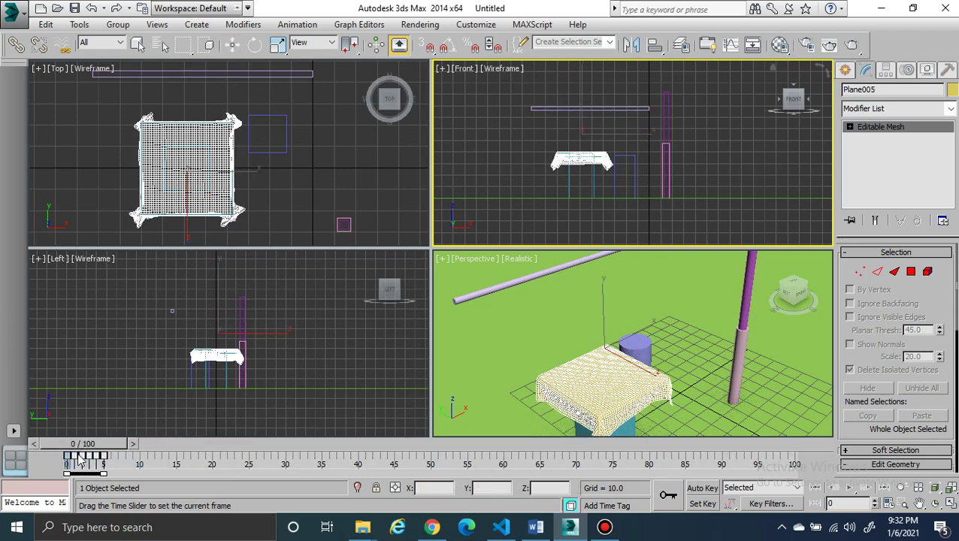
key("w")
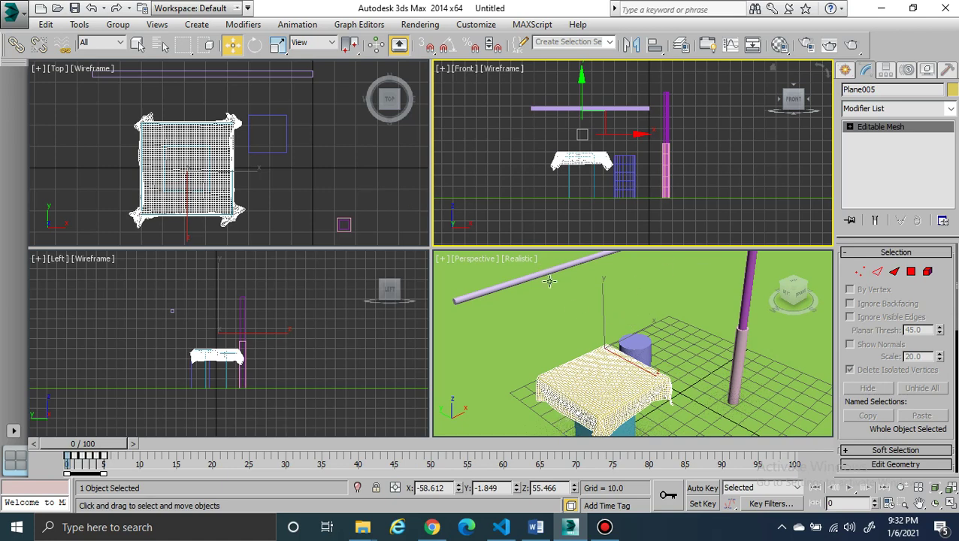
Step: Draw a plane about 56.8 long and 17.2 wide in the Top view, across the horizontal bar and the short cylinder
left_click(901, 487)
left_click(301, 153)
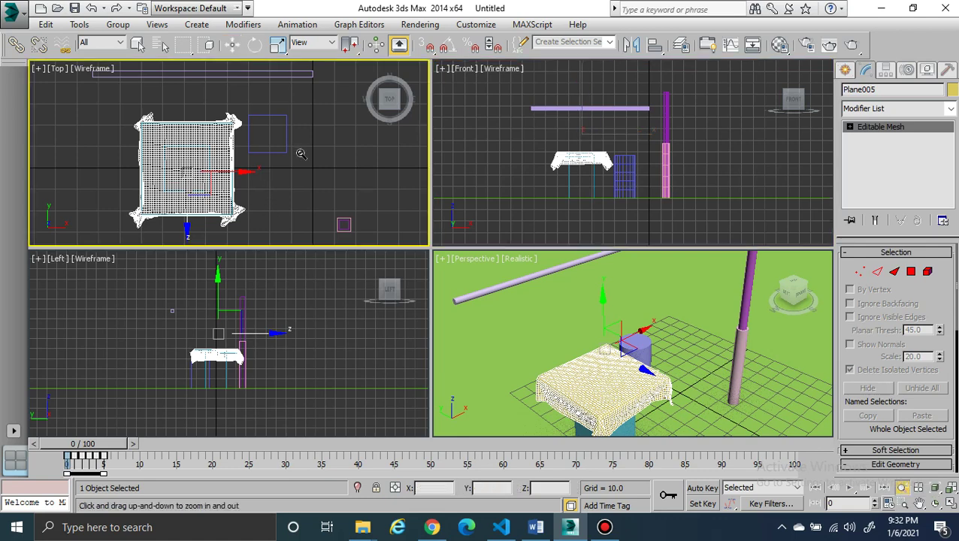
left_click_drag(300, 153, 301, 204)
middle_click_drag(299, 172, 213, 185)
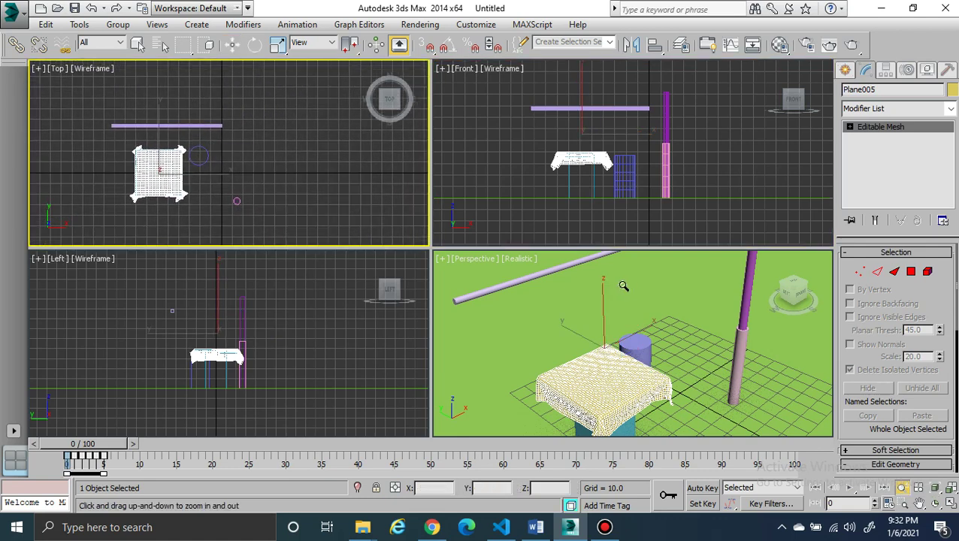
left_click_drag(643, 296, 647, 313)
middle_click_drag(646, 299, 617, 349)
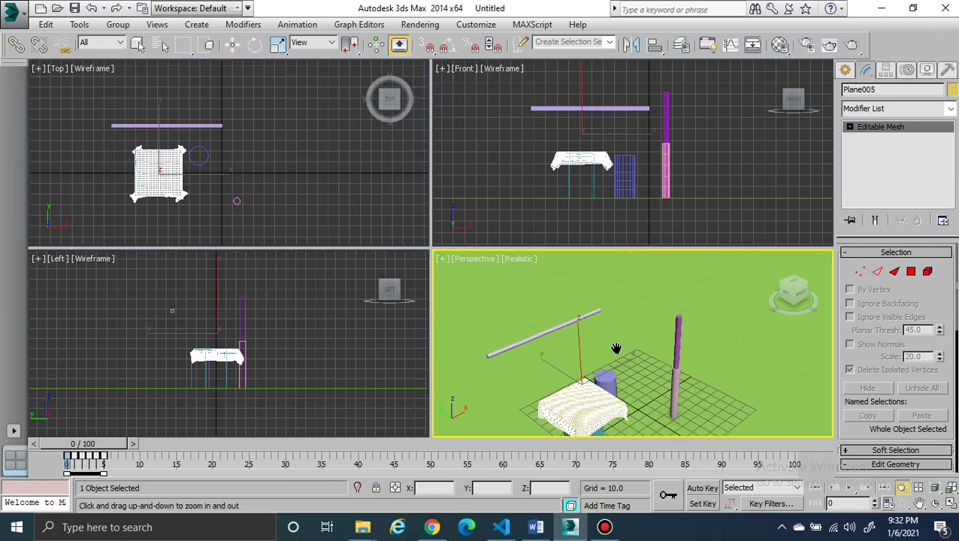
left_click(845, 70)
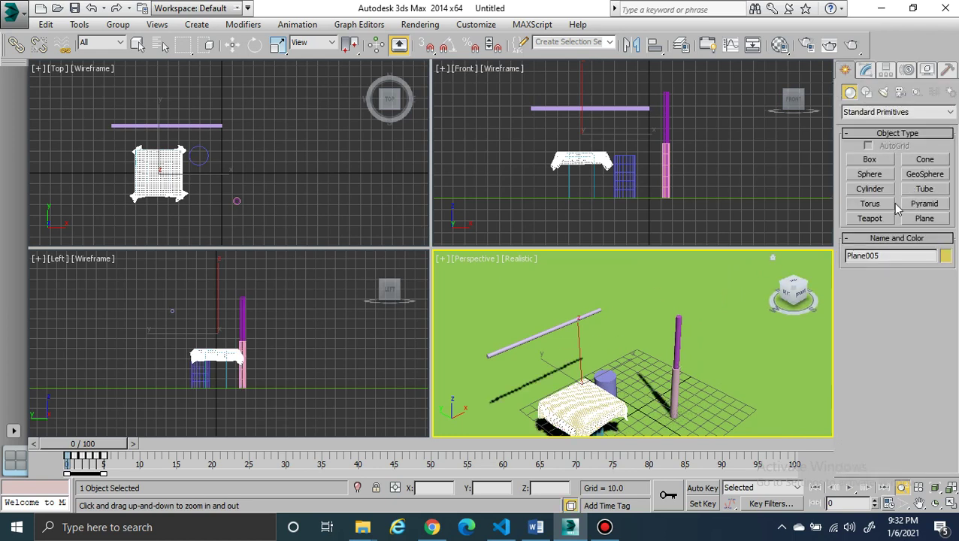
left_click(925, 218)
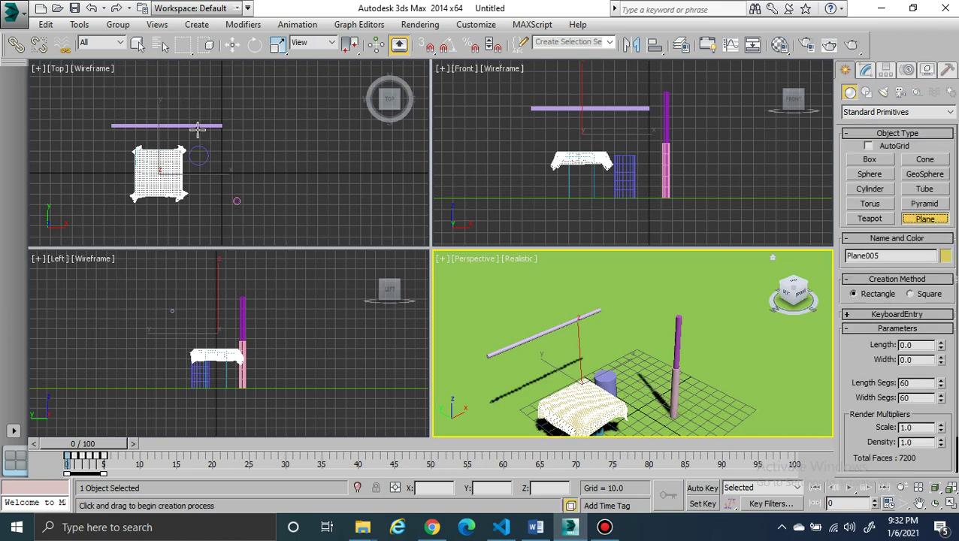
left_click_drag(192, 111, 211, 171)
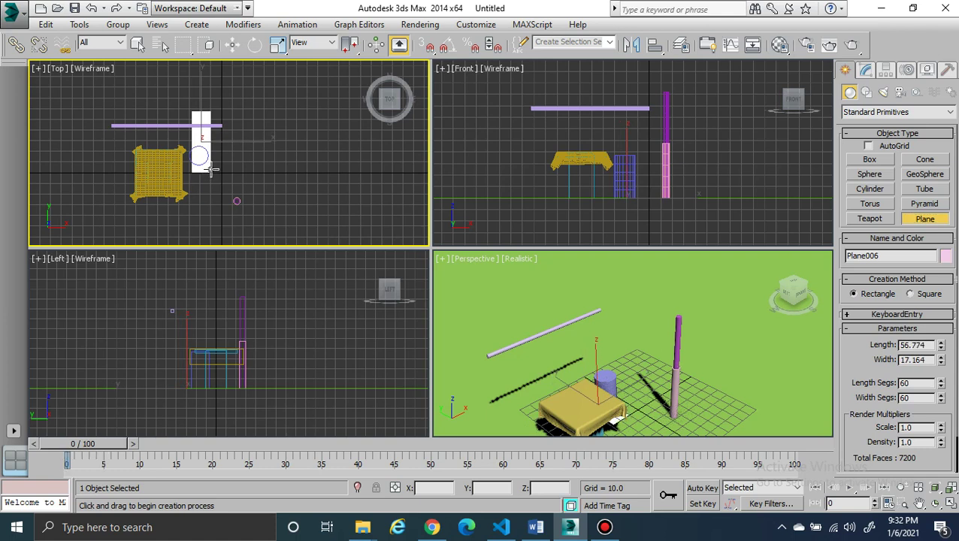
left_click_drag(213, 170, 213, 171)
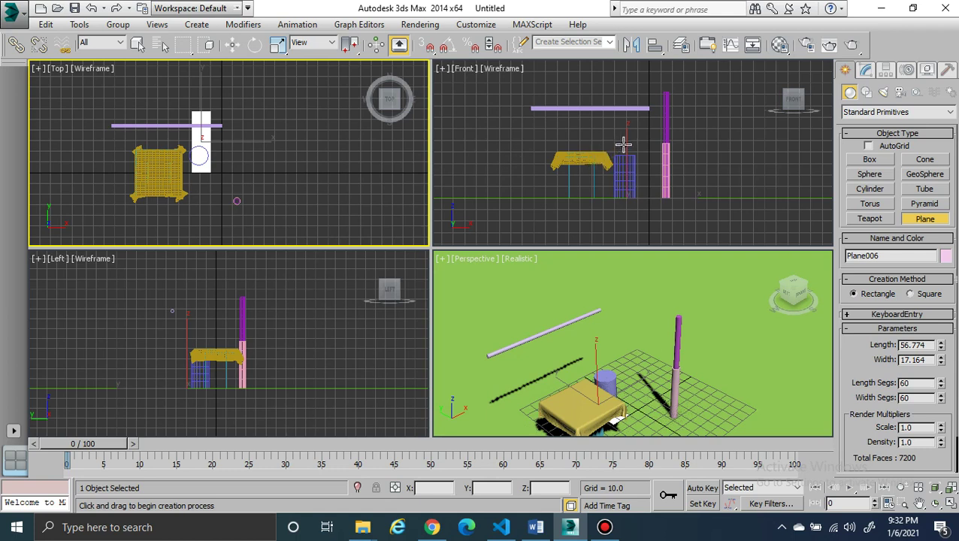
Step: Draw a plane about 23.2 long and 43.4 wide beside the pole in the Front view and raise it about 6.2 units
left_click_drag(614, 153, 665, 179)
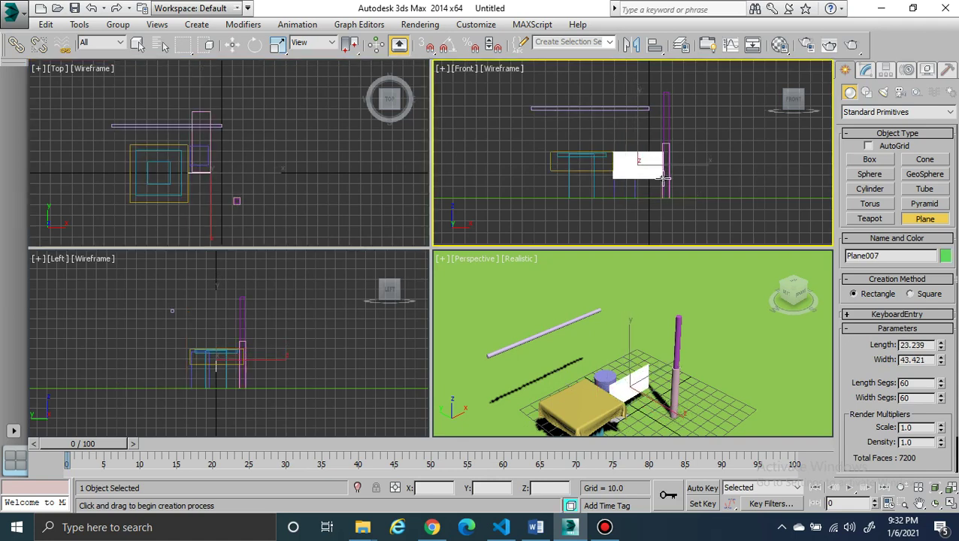
left_click(232, 45)
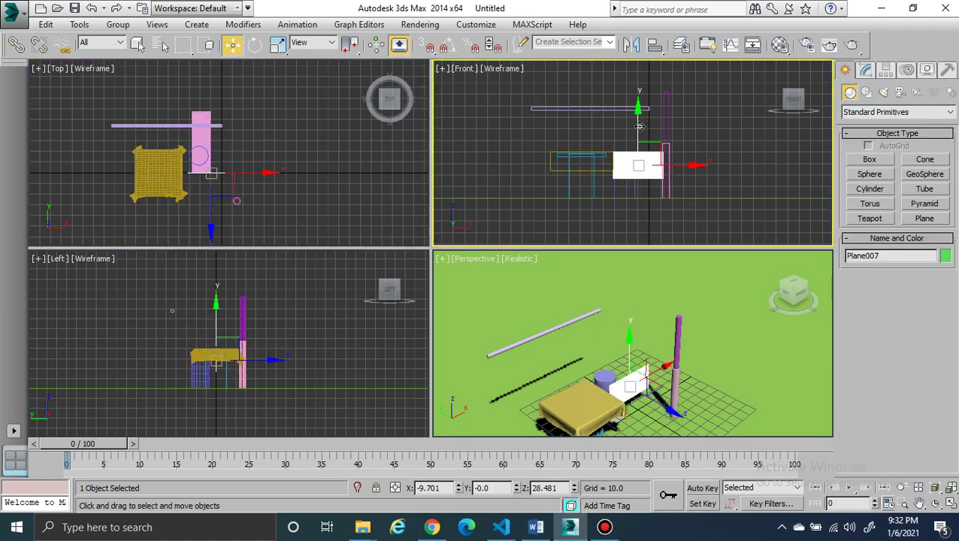
left_click_drag(640, 125, 640, 117)
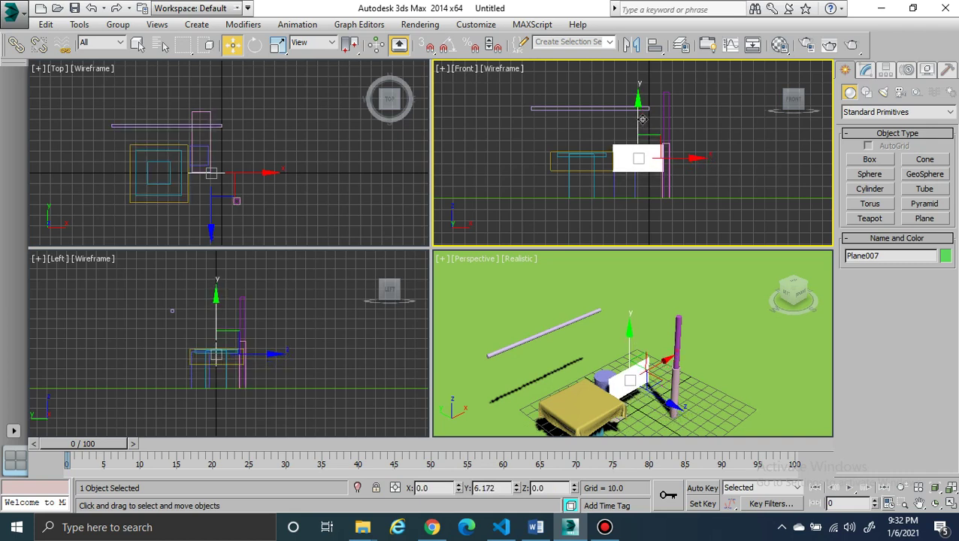
Step: Move the upright plane along Y to about -26.2 in the Perspective view, bringing it close to the pole
left_click(686, 406)
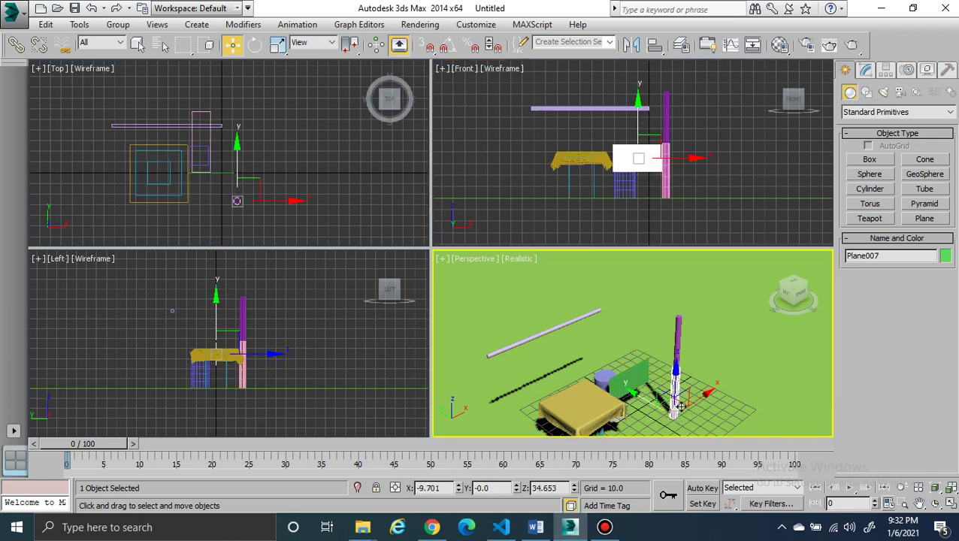
left_click_drag(685, 406, 675, 395)
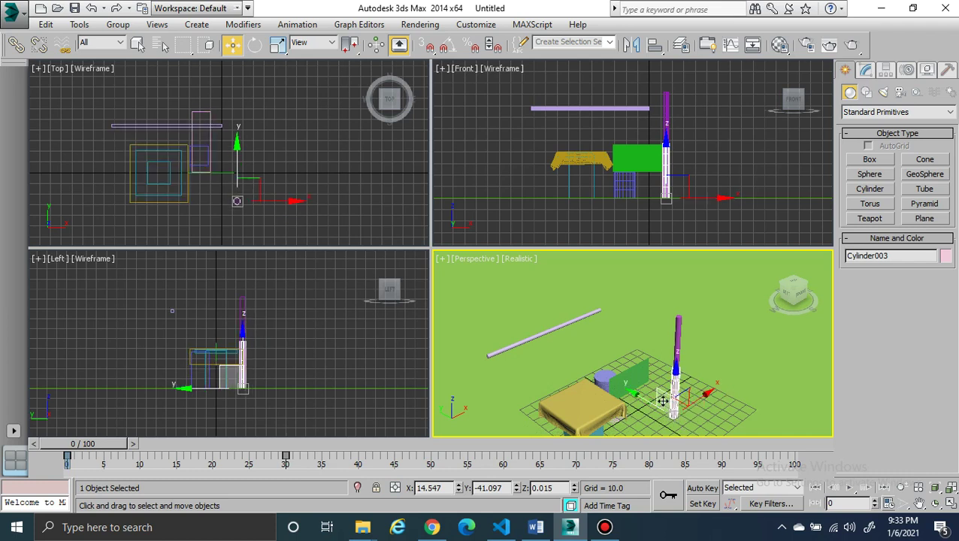
left_click(632, 376)
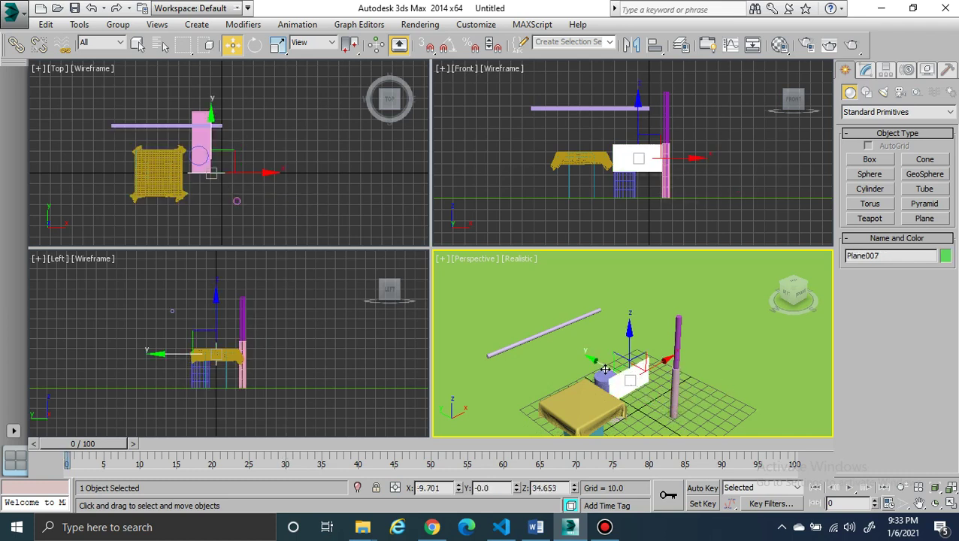
left_click_drag(609, 369, 612, 394)
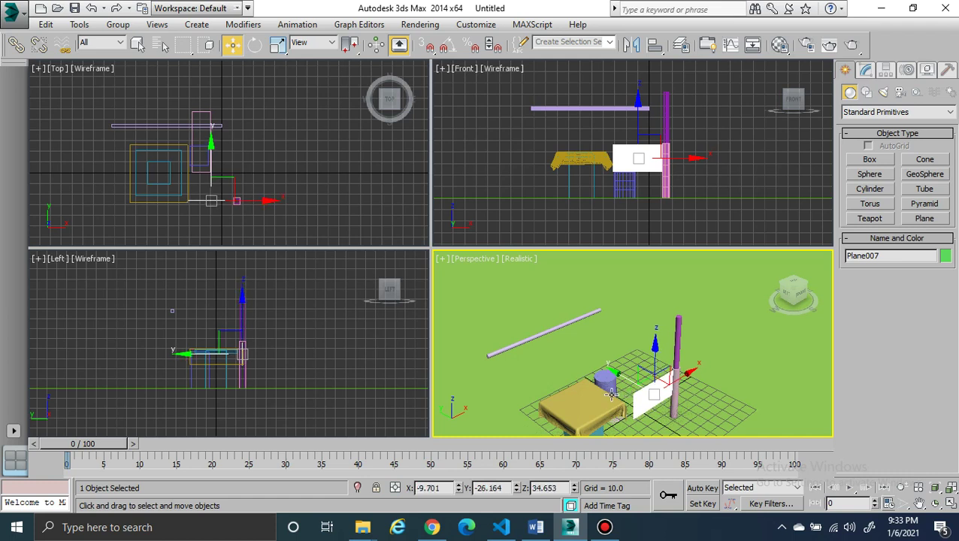
Step: Raise the flat plane to about 96.2 in Z above the horizontal bar and scale it to about 159% along X
left_click(199, 112)
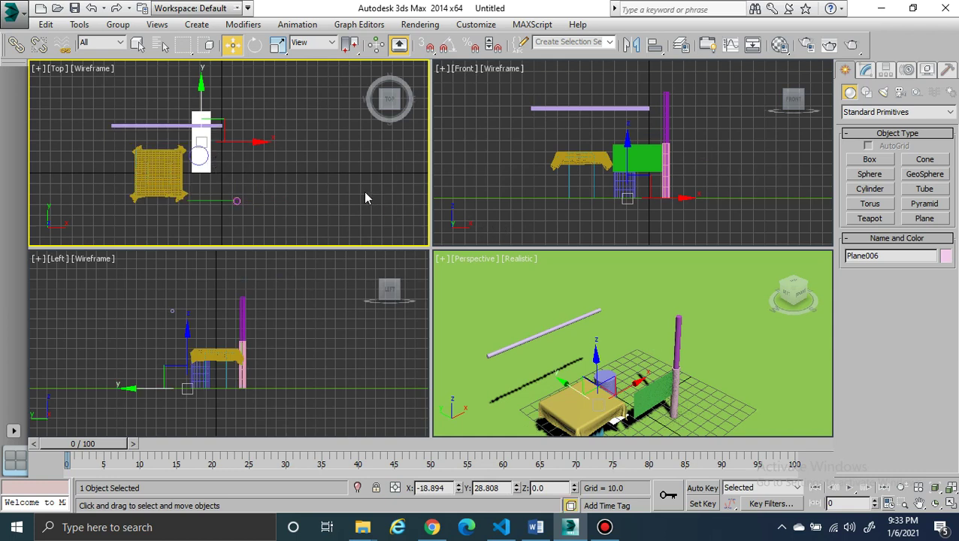
left_click_drag(628, 144, 599, 81)
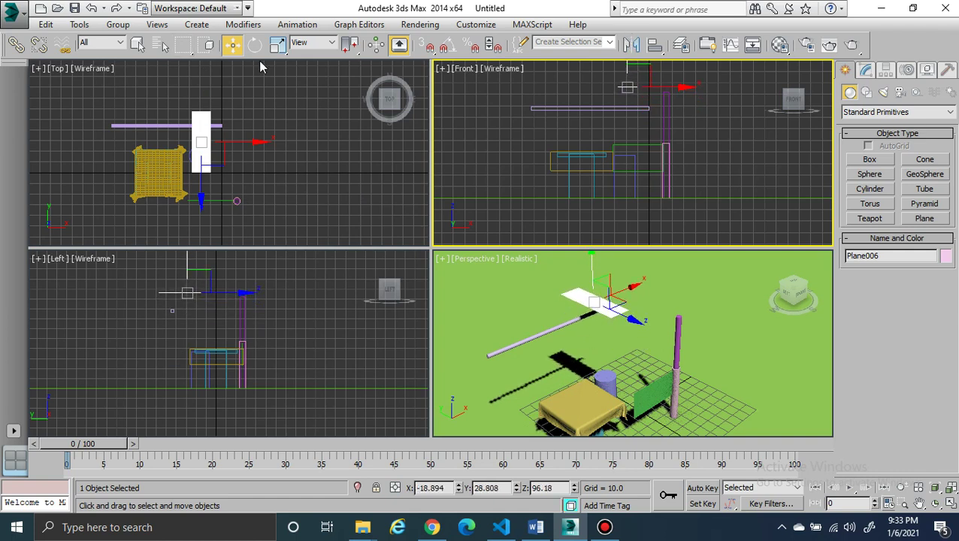
left_click(278, 44)
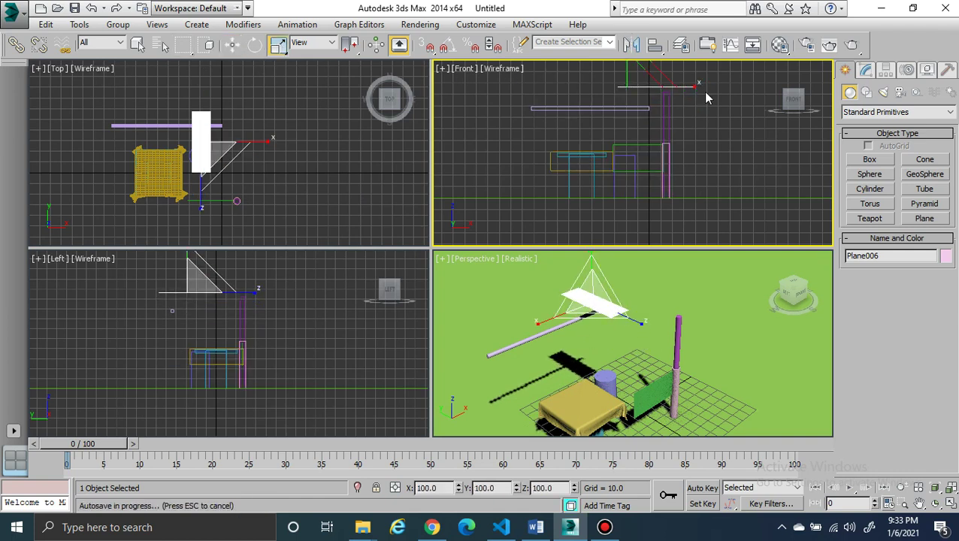
mouse_move(698, 86)
left_mouse_down()
mouse_move(710, 85)
mouse_move(688, 87)
mouse_move(699, 85)
left_mouse_up()
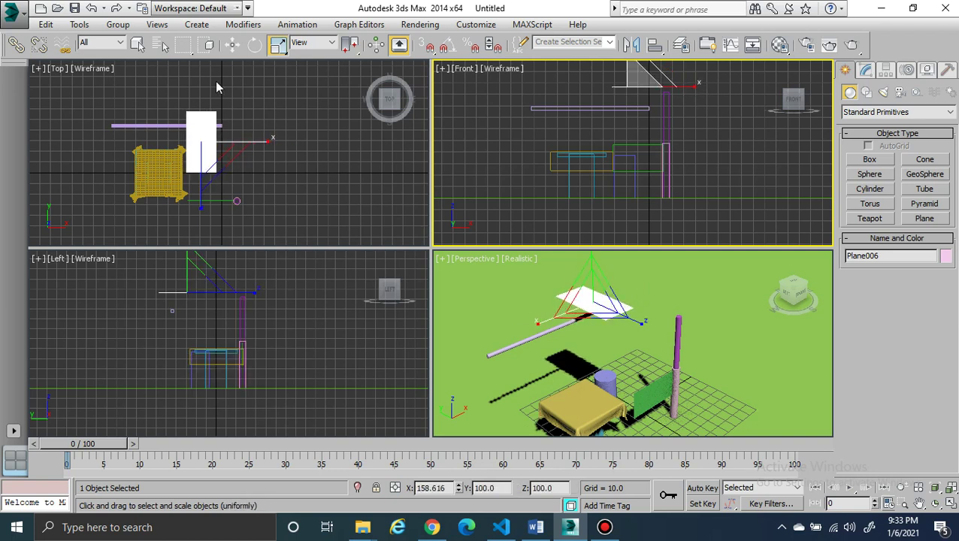
left_click(230, 45)
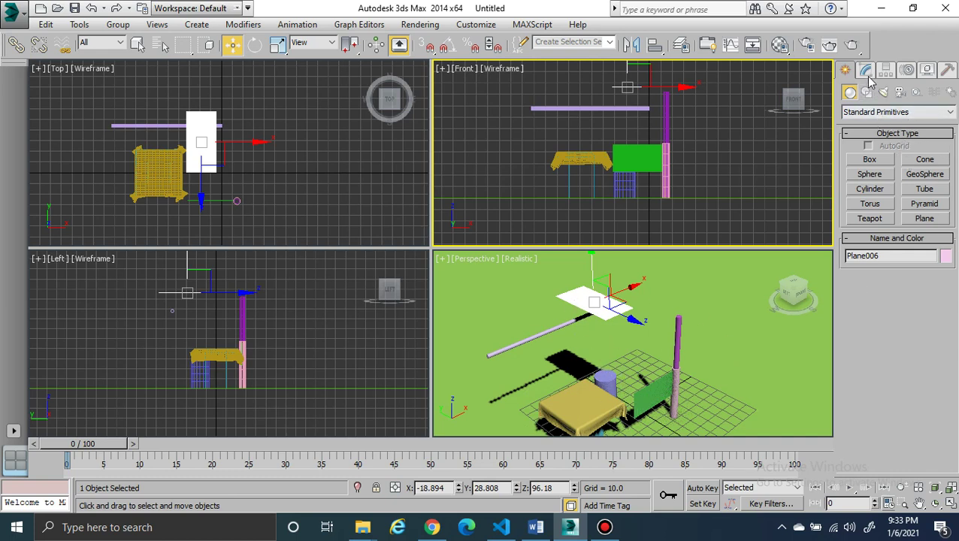
Step: Draw a Wind force with an icon size of about 41.3 in the Front view, between the tablecloth and the upright plane
left_click(935, 93)
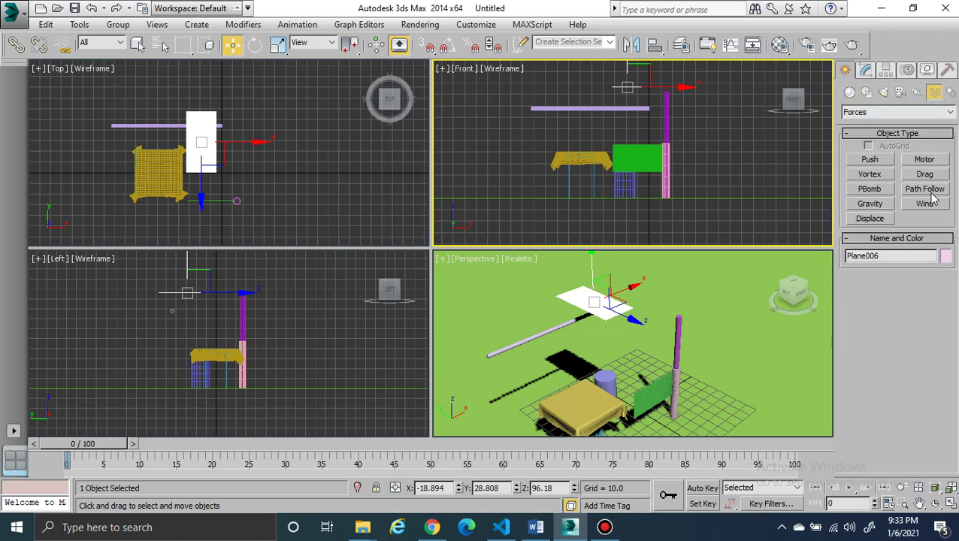
left_click(925, 205)
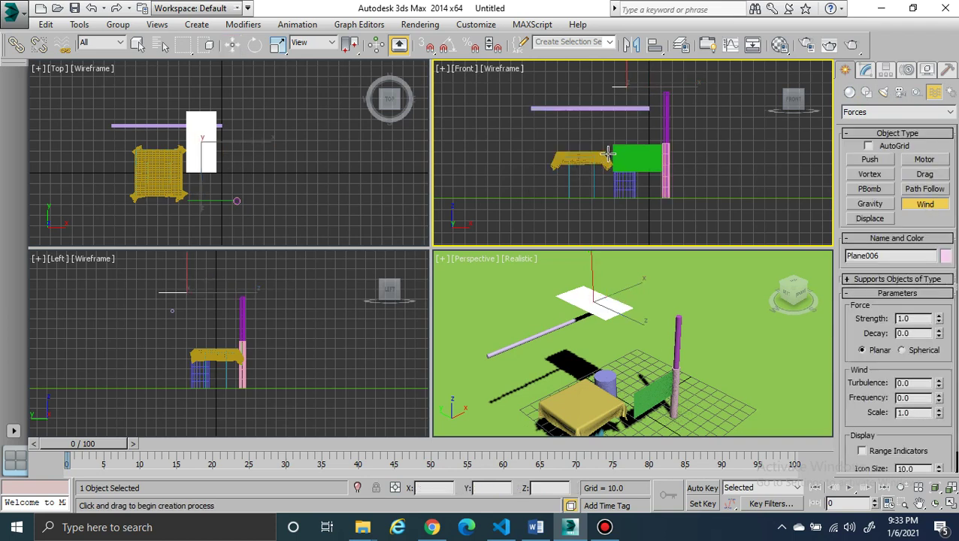
left_click_drag(609, 154, 687, 98)
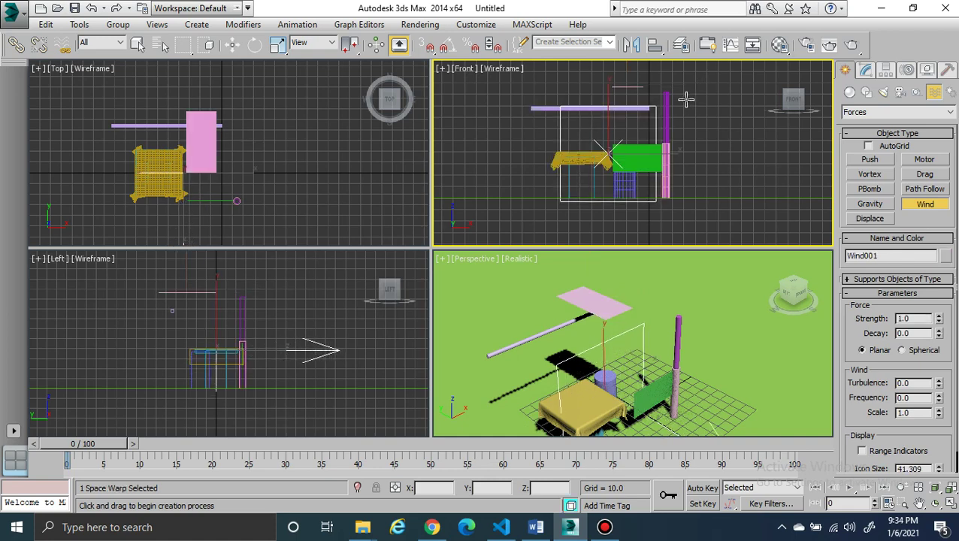
Step: Set the wind's strength to 25, decay to 1.49, turbulence to 22 and frequency to 1.75
double_click(917, 318)
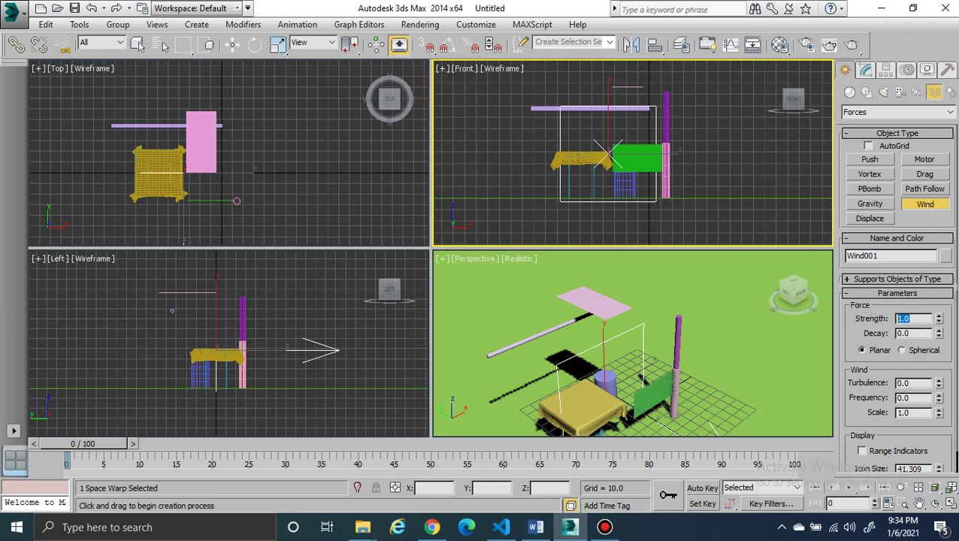
type("25")
double_click(910, 333)
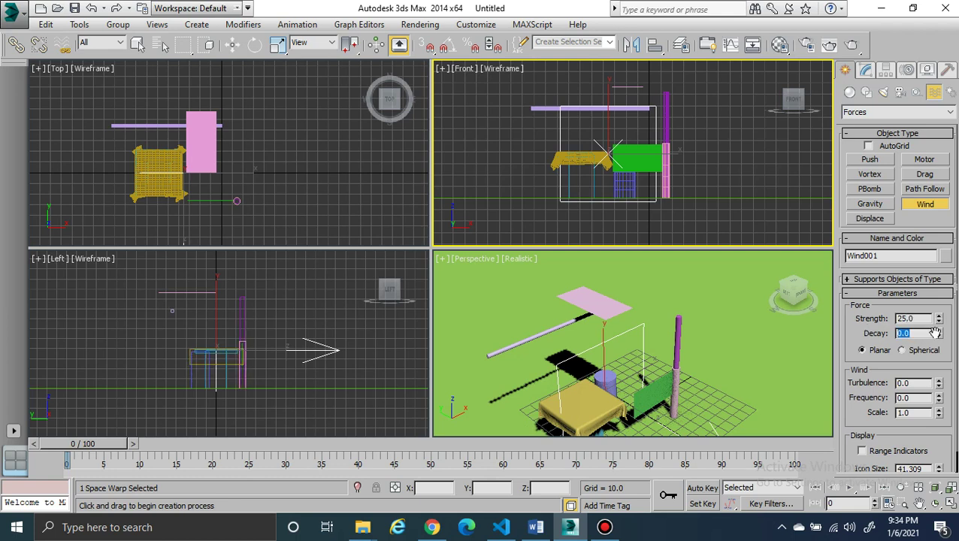
left_click_drag(939, 332, 948, 227)
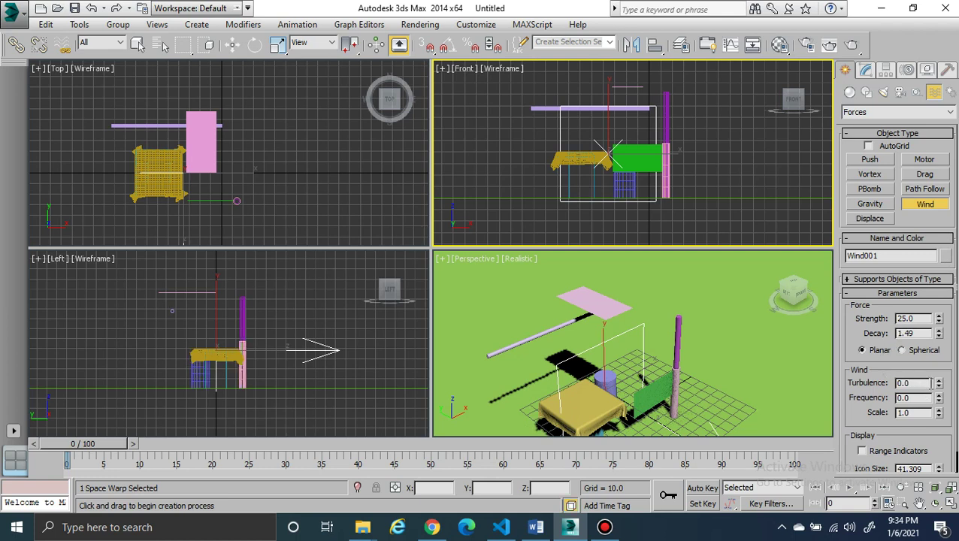
left_click_drag(940, 385, 940, 331)
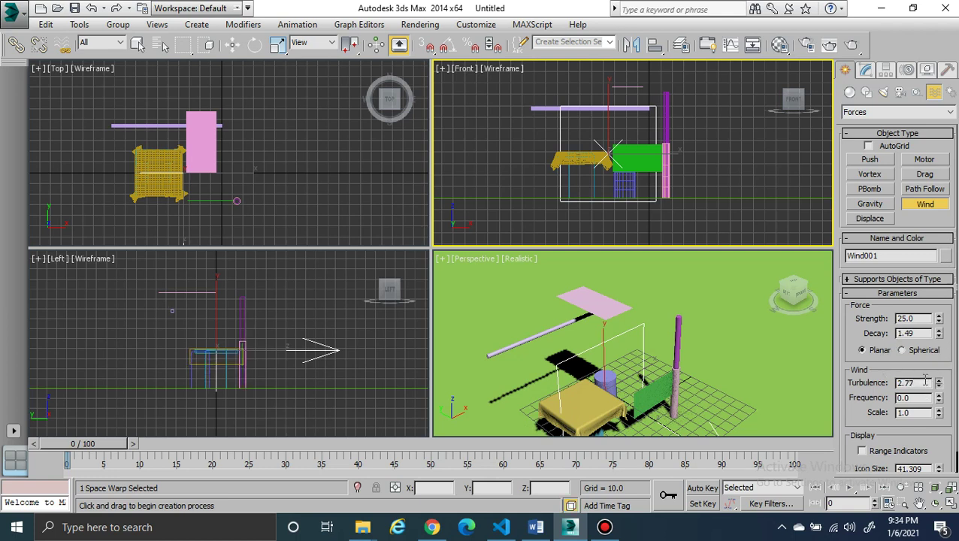
left_click_drag(916, 383, 831, 369)
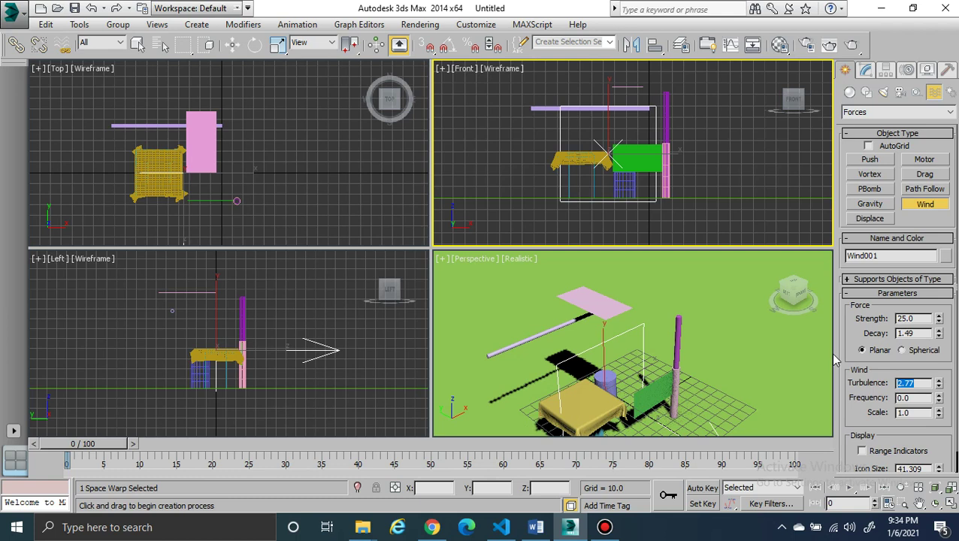
type("22")
left_click_drag(910, 398, 895, 398)
type("0.8")
key("Return")
left_click_drag(945, 276, 945, 272)
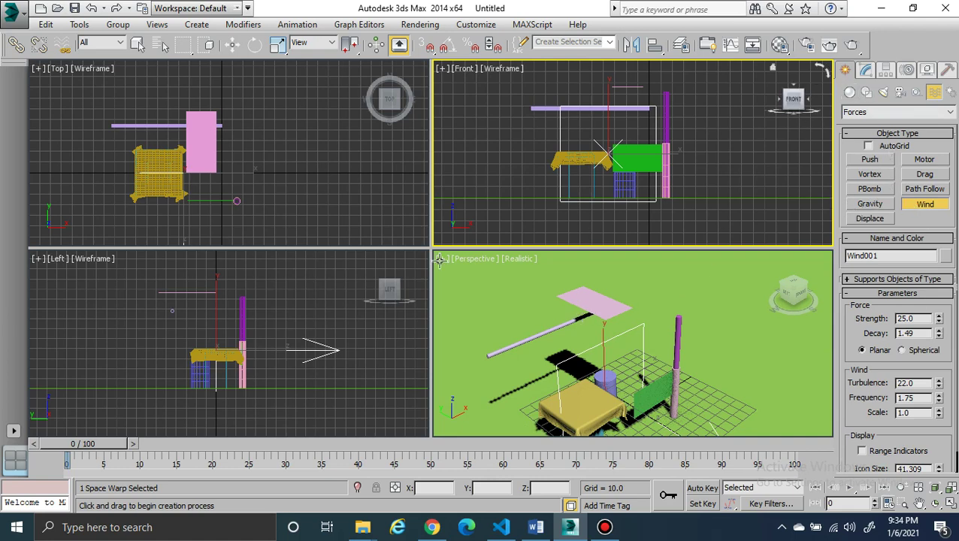
Step: Draw a second Wind force about 45.7 in size in the Left view, with strength 20, turbulence 18 and adjusted decay and frequency
left_click(270, 314)
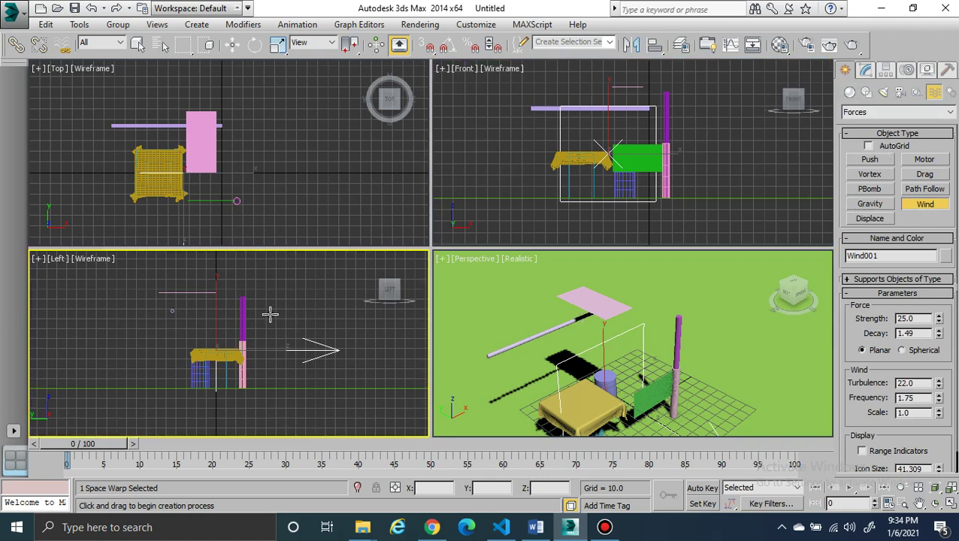
left_click_drag(270, 314, 309, 272)
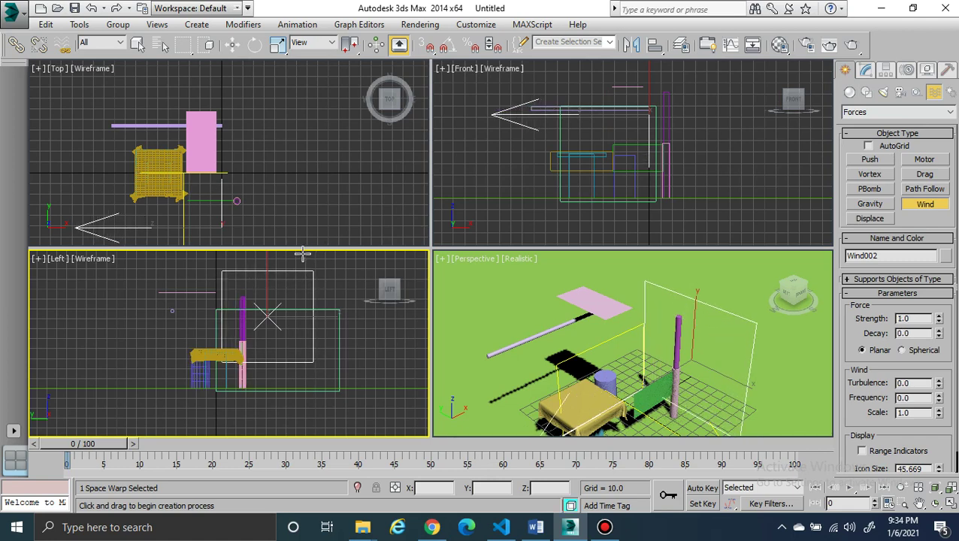
left_click_drag(919, 318, 835, 322)
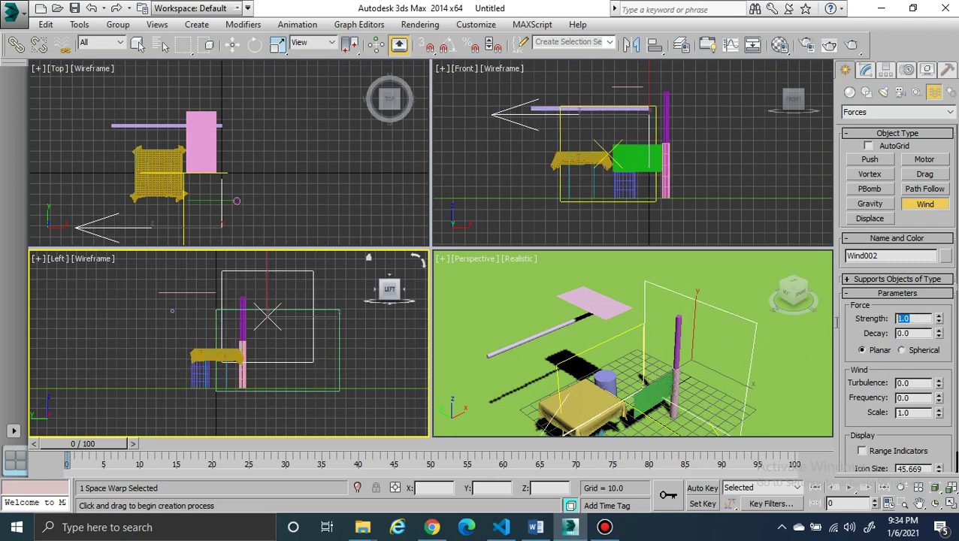
type("2")
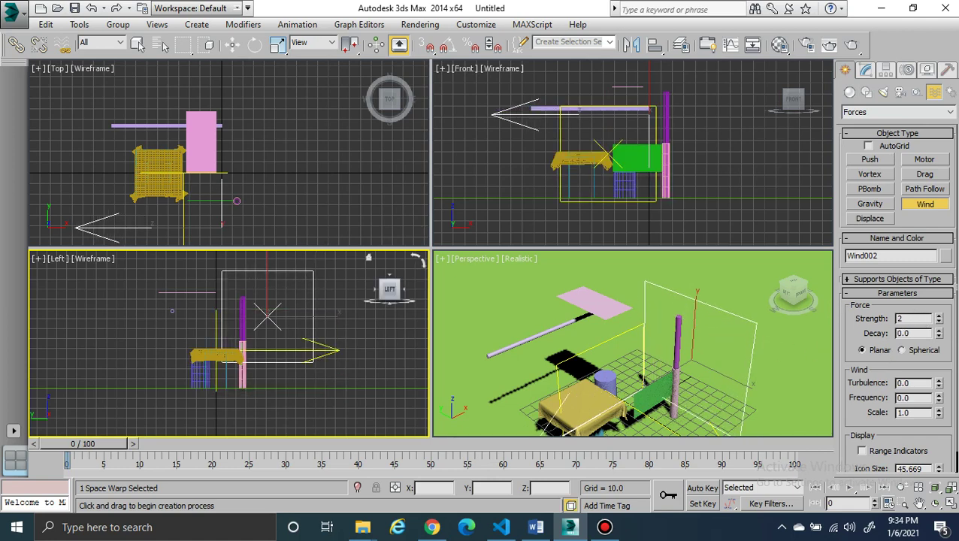
type("0")
mouse_move(939, 336)
left_mouse_down()
mouse_move(941, 279)
mouse_move(938, 370)
mouse_move(937, 340)
left_mouse_up()
left_click(927, 382)
type("18")
left_click_drag(942, 403, 951, 286)
left_click(232, 45)
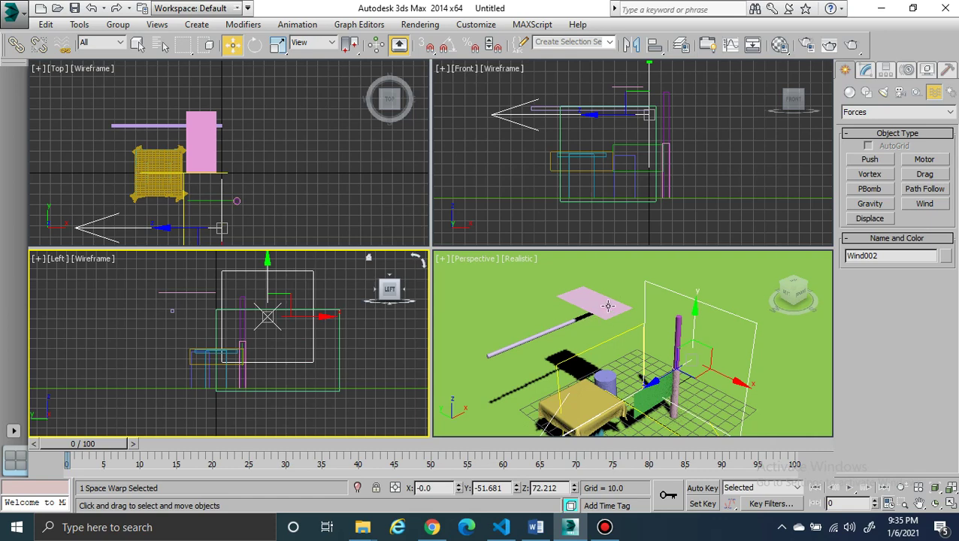
Step: Apply a Cloth modifier to the flat plane above the horizontal bar
left_click(609, 306)
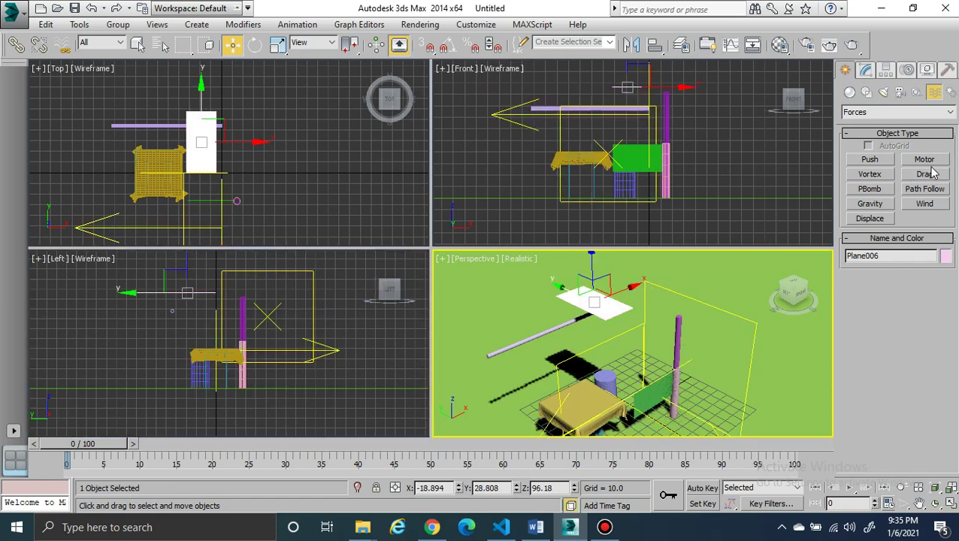
left_click(866, 70)
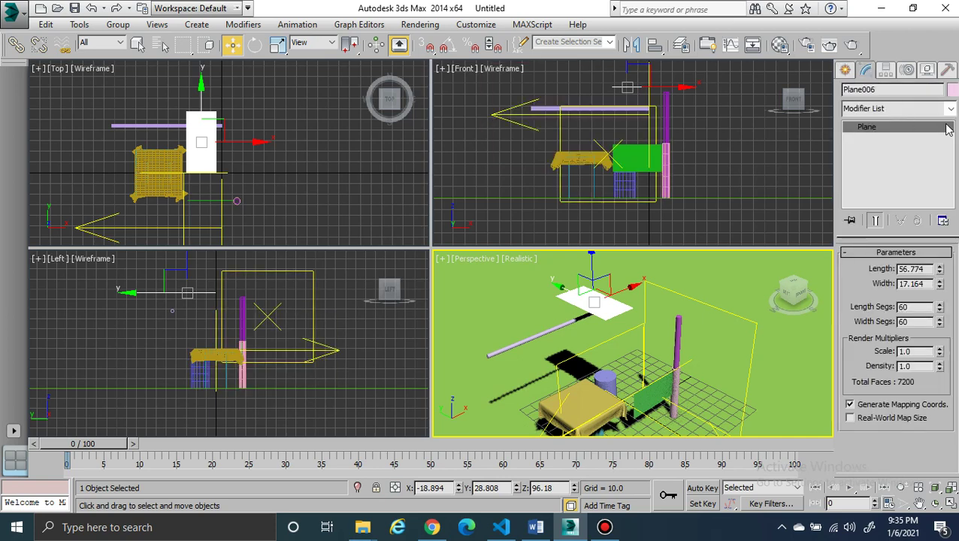
left_click(951, 108)
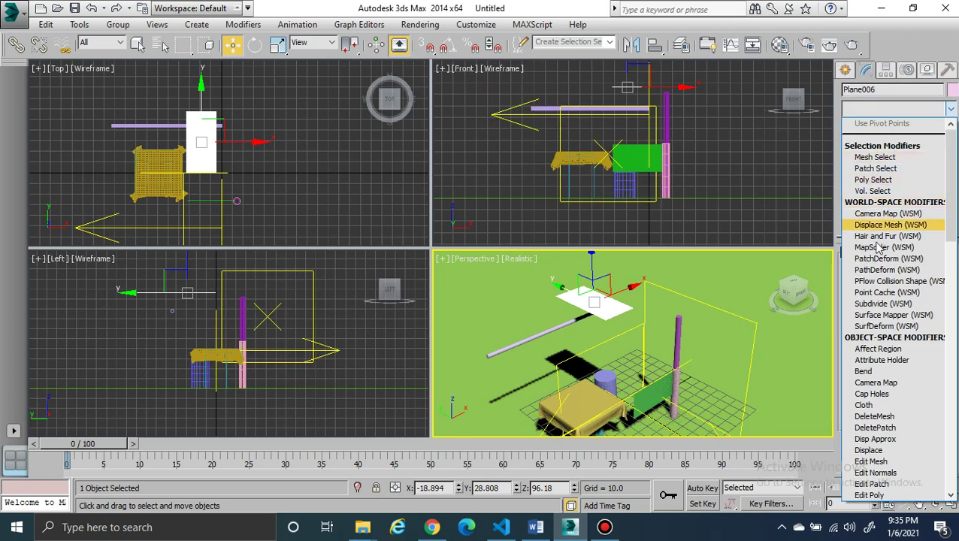
left_click(874, 406)
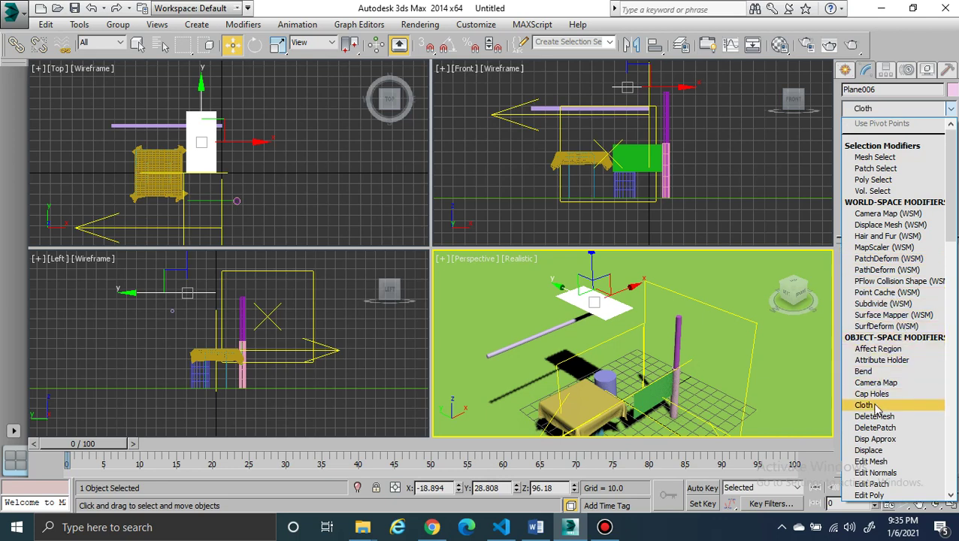
left_click(875, 405)
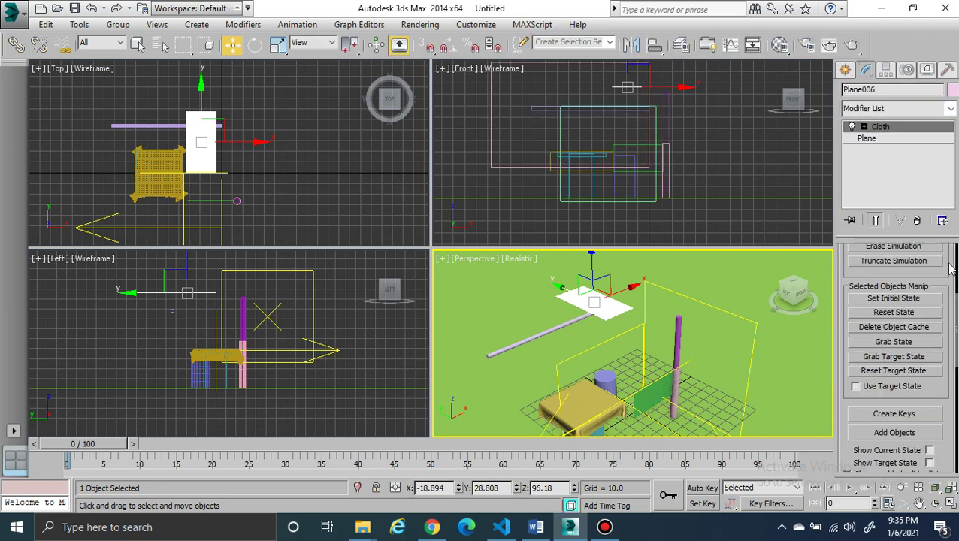
scroll(940, 282, "up", 3)
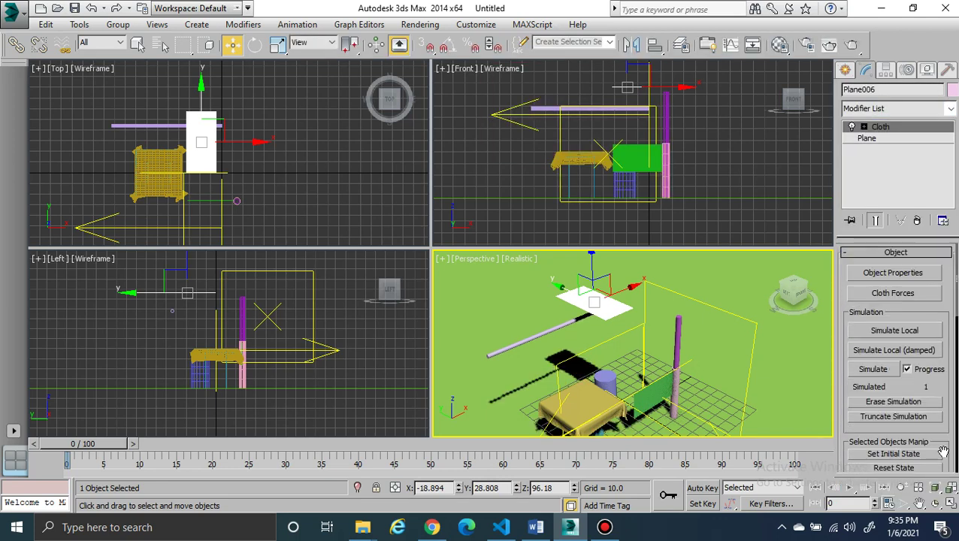
Step: Add Cylinder002, Cylinder004 and Plane004 to the flat plane's cloth simulation in its object properties
left_click(922, 273)
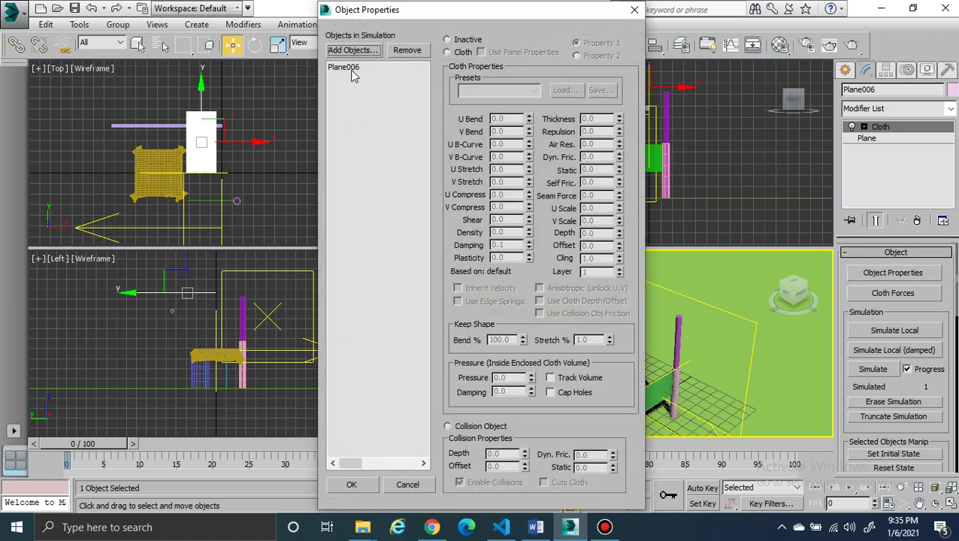
left_click(352, 69)
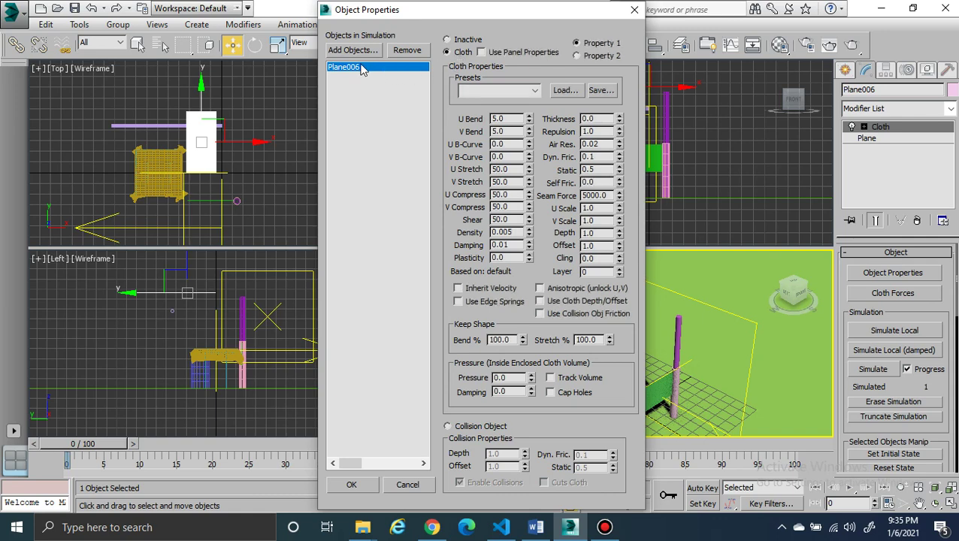
left_click_drag(459, 10, 334, 19)
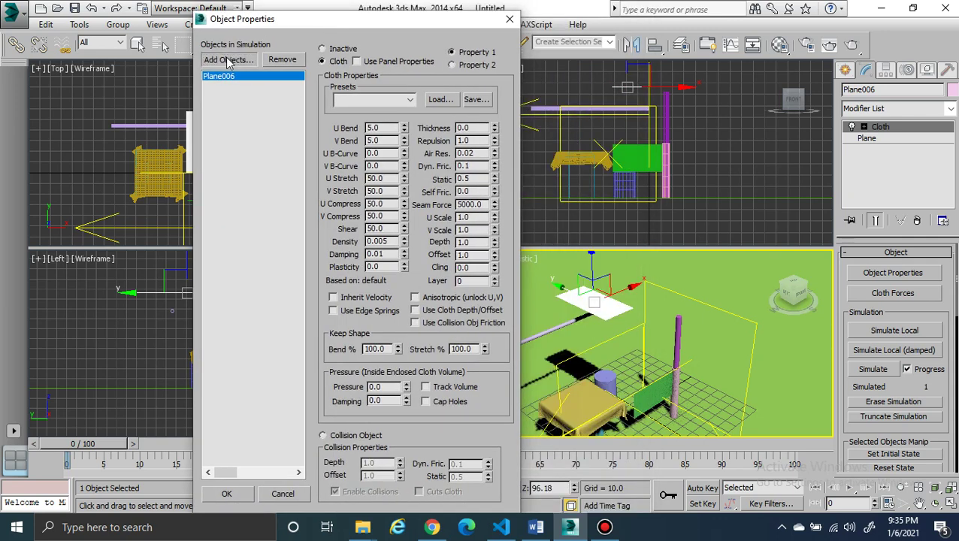
left_click(228, 60)
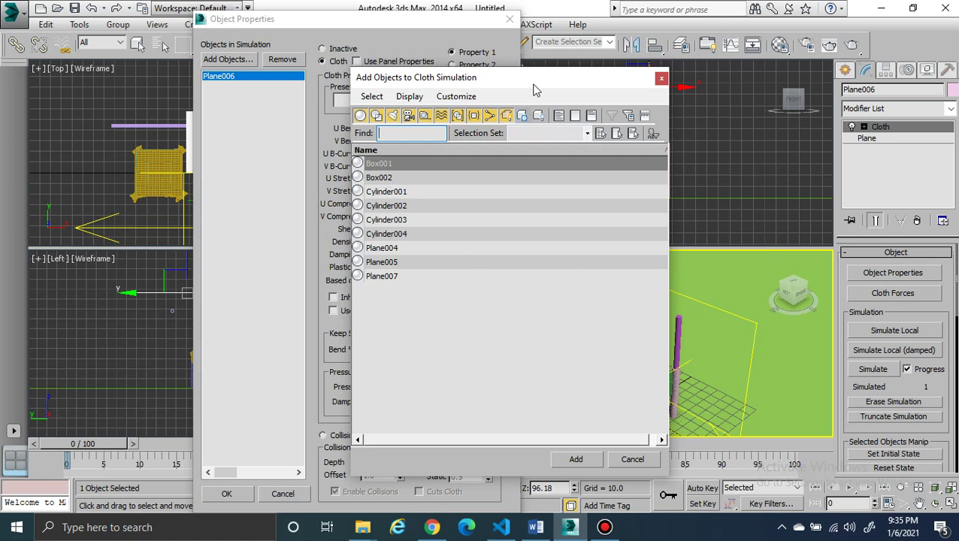
left_click_drag(535, 79, 389, 93)
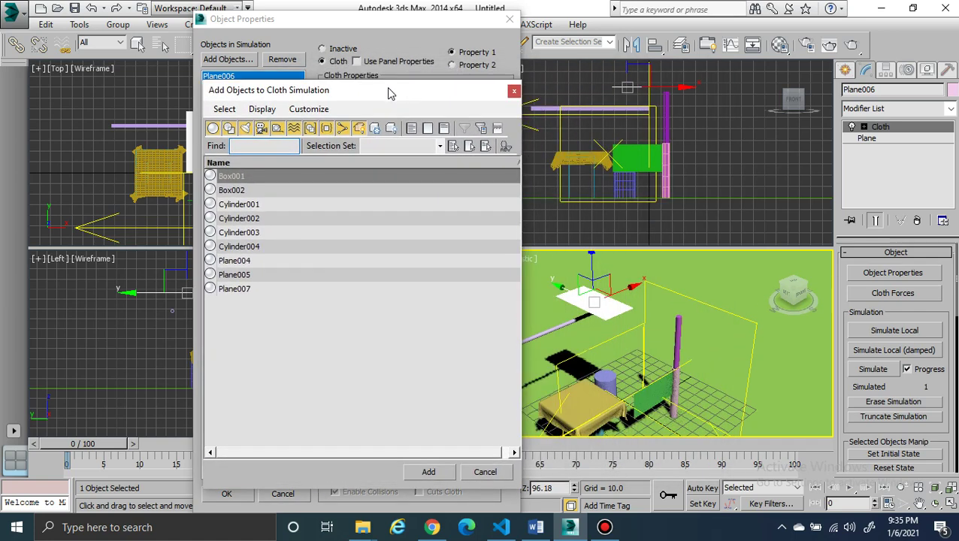
left_click(245, 262)
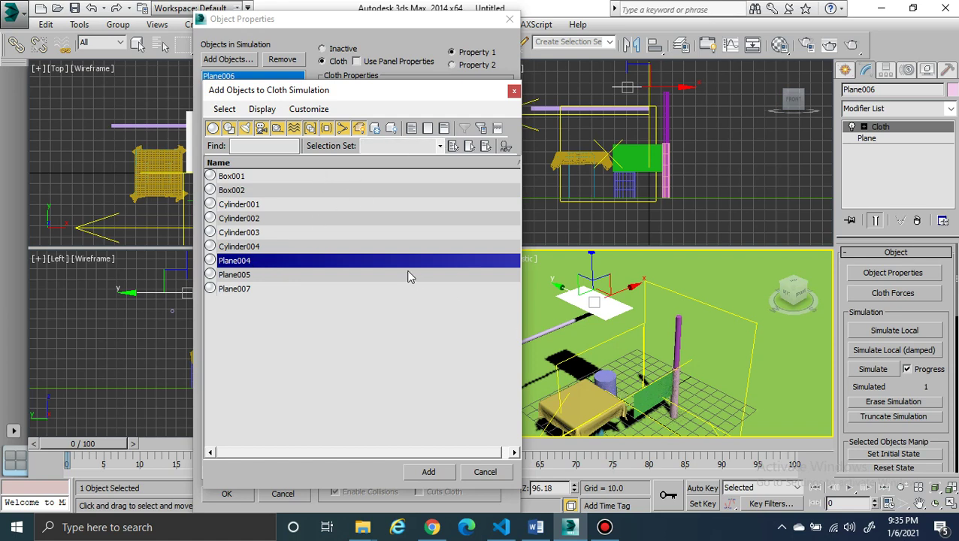
left_click(252, 233, "ctrl")
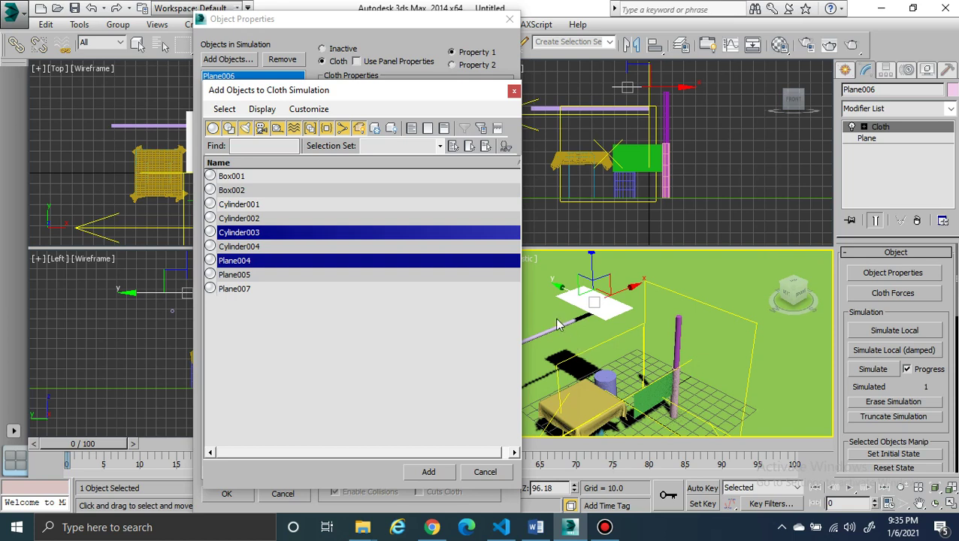
left_click(253, 220, "ctrl")
left_click(254, 234, "ctrl")
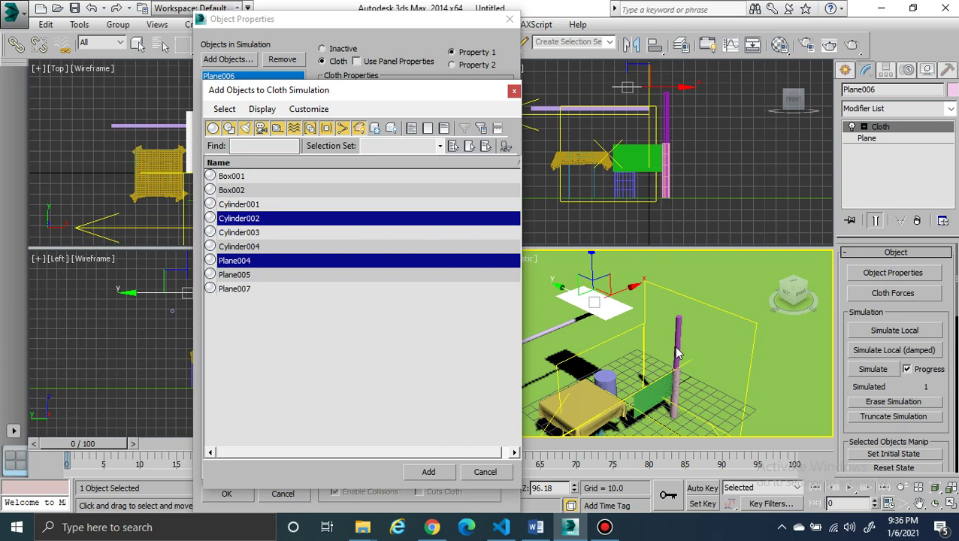
left_click(258, 248, "ctrl")
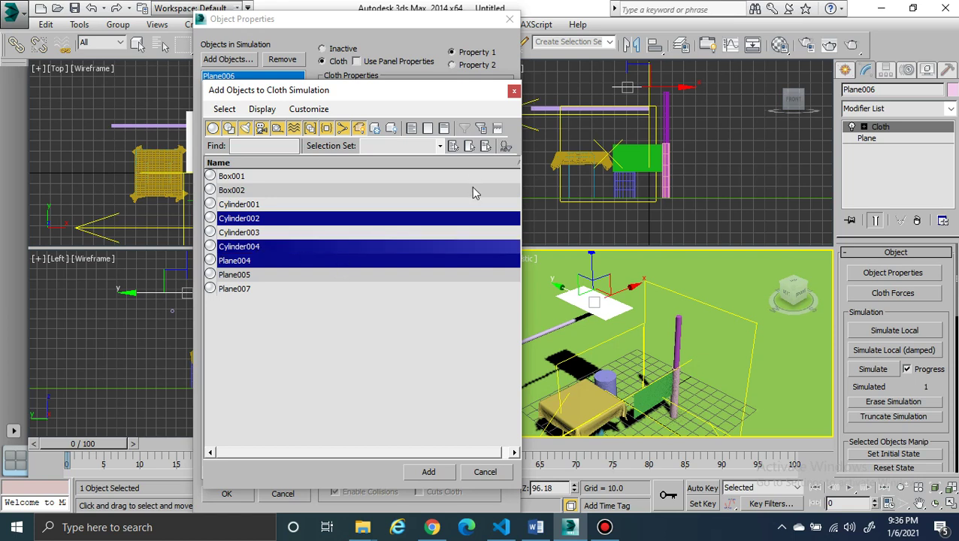
left_click(443, 474)
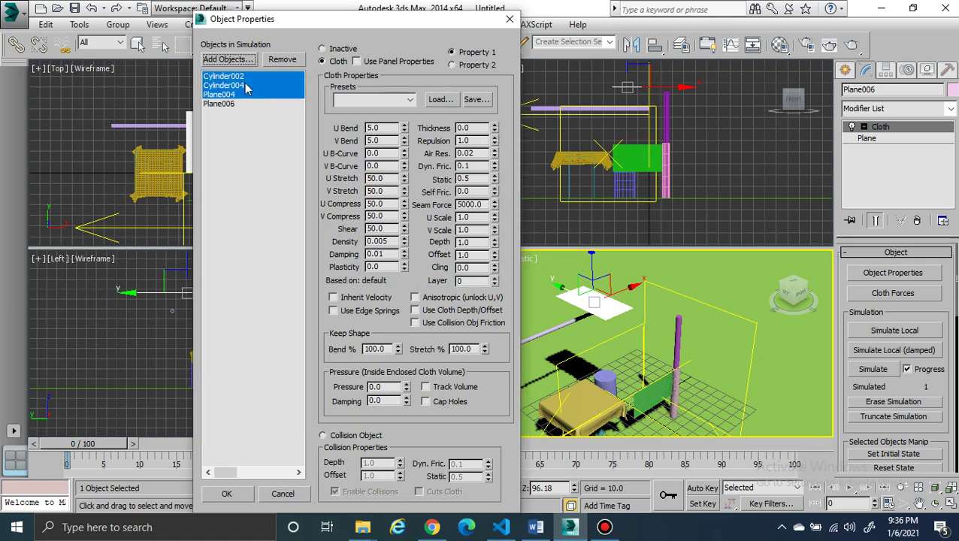
Step: Make Cylinder002, Cylinder004 and Plane004 collision objects in the cloth simulation, keeping Plane006 as cloth, and apply the properties
left_click(247, 78)
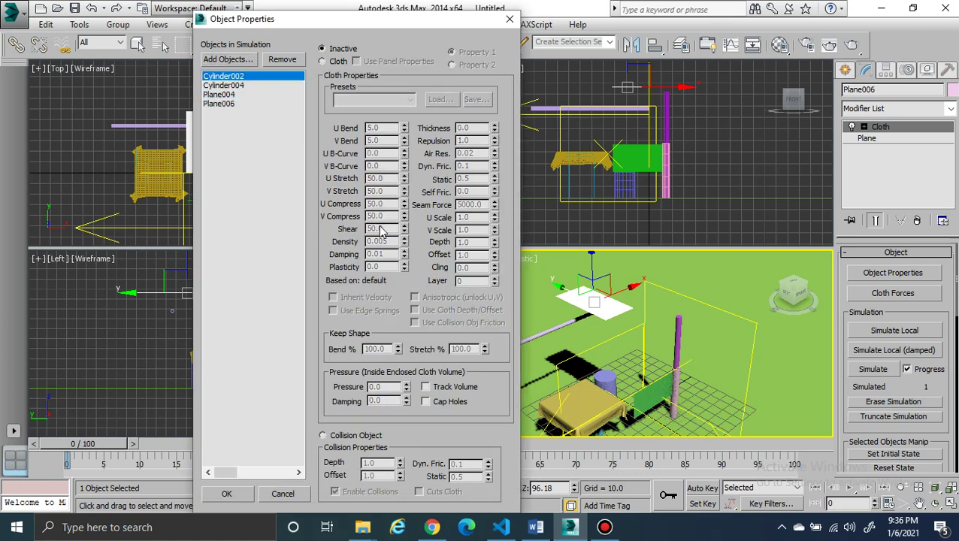
left_click(335, 436)
left_click(239, 86)
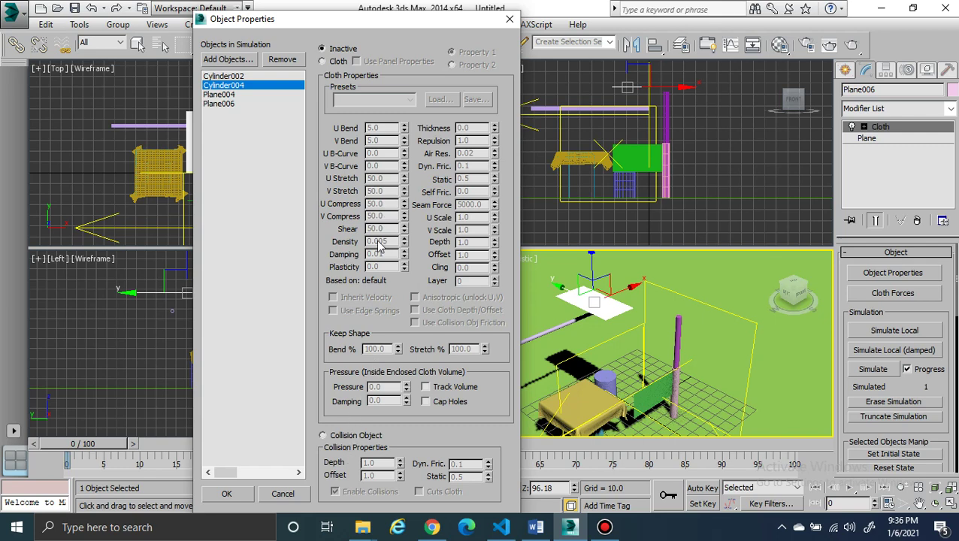
left_click(325, 436)
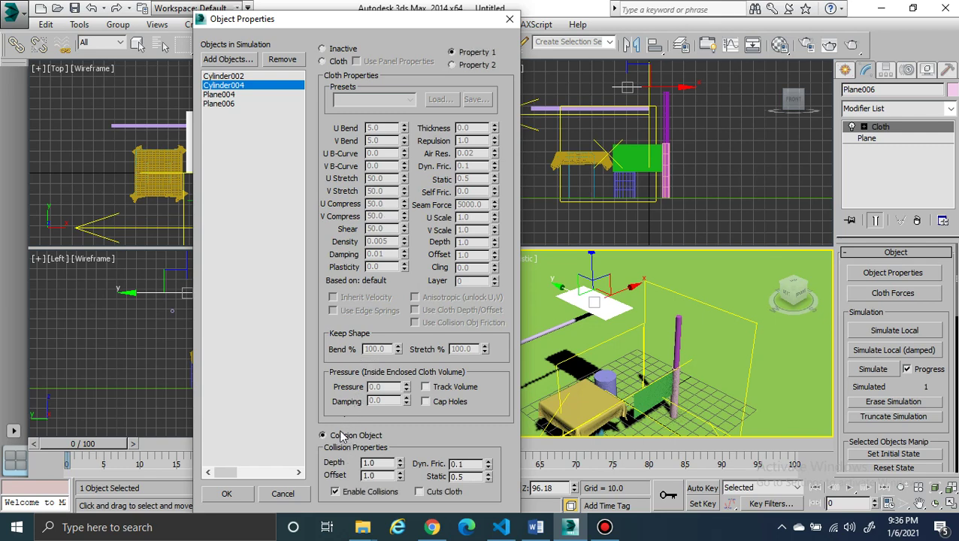
left_click(234, 77)
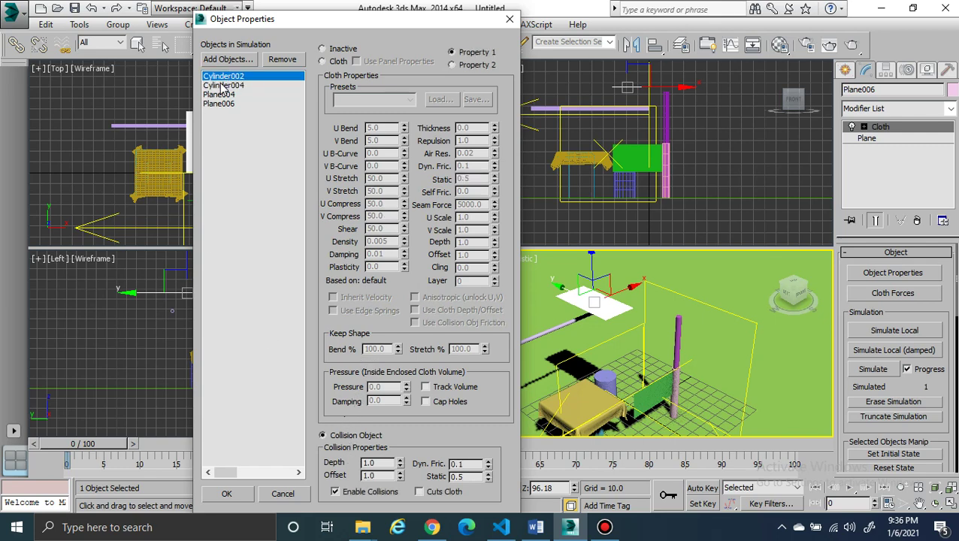
left_click(221, 95)
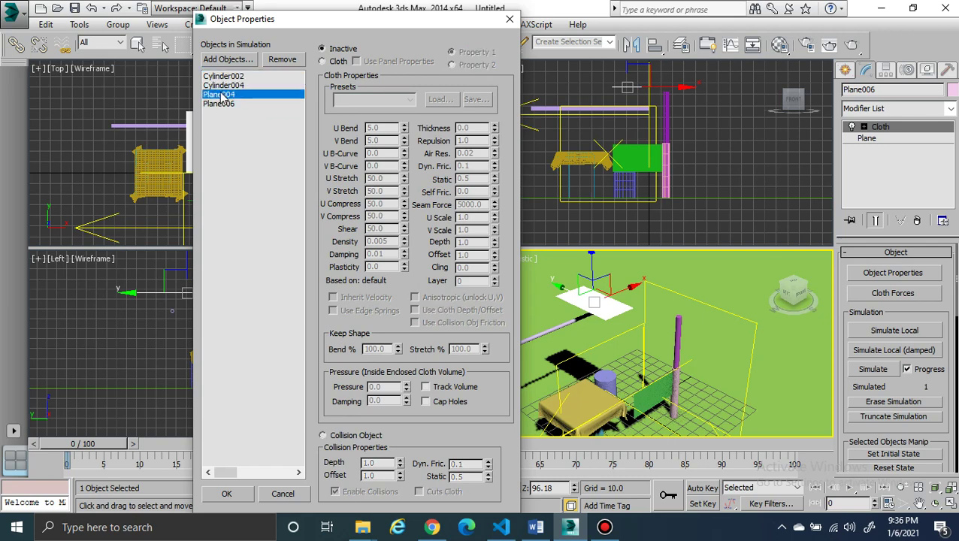
left_click(344, 436)
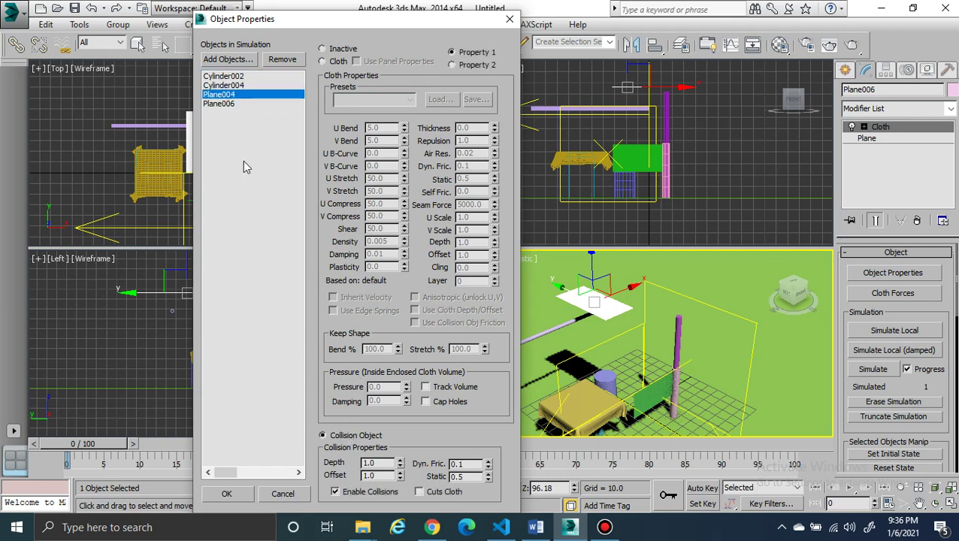
left_click(225, 104)
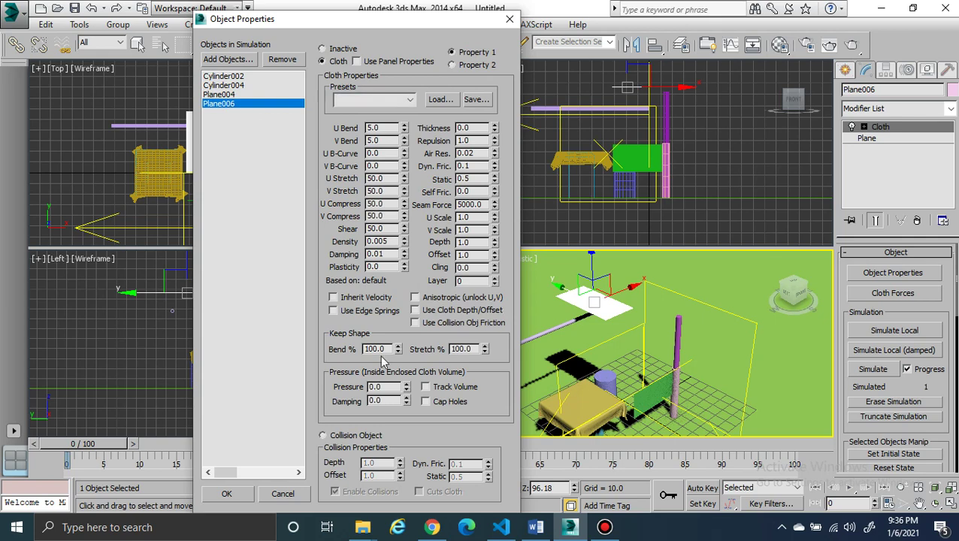
left_click(227, 494)
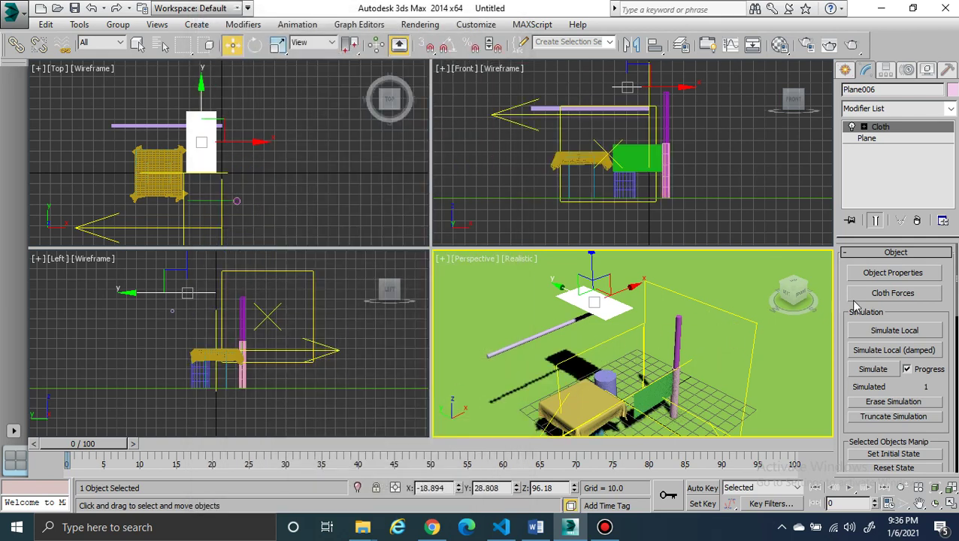
Step: Add Wind001 and Wind002 to the forces acting on the flat plane's cloth simulation
left_click(894, 293)
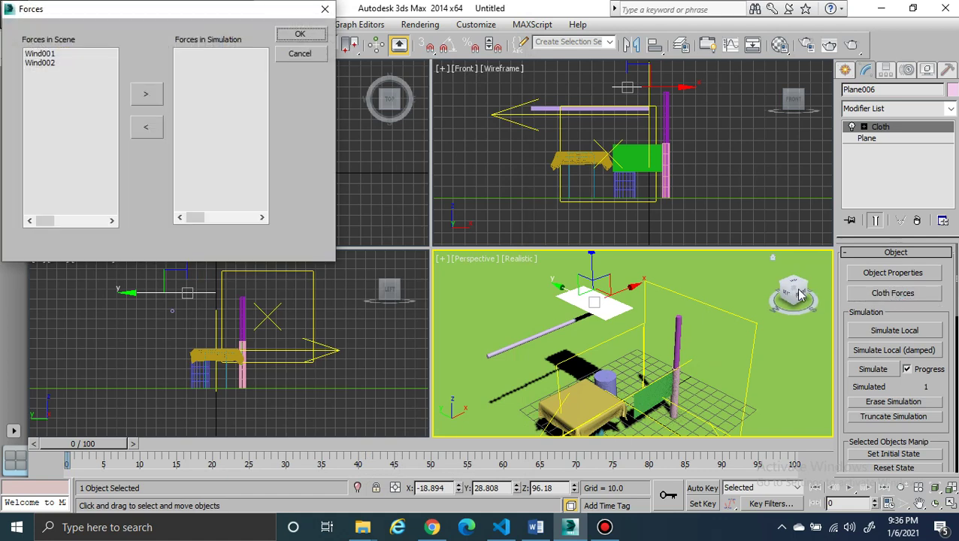
left_click(51, 54)
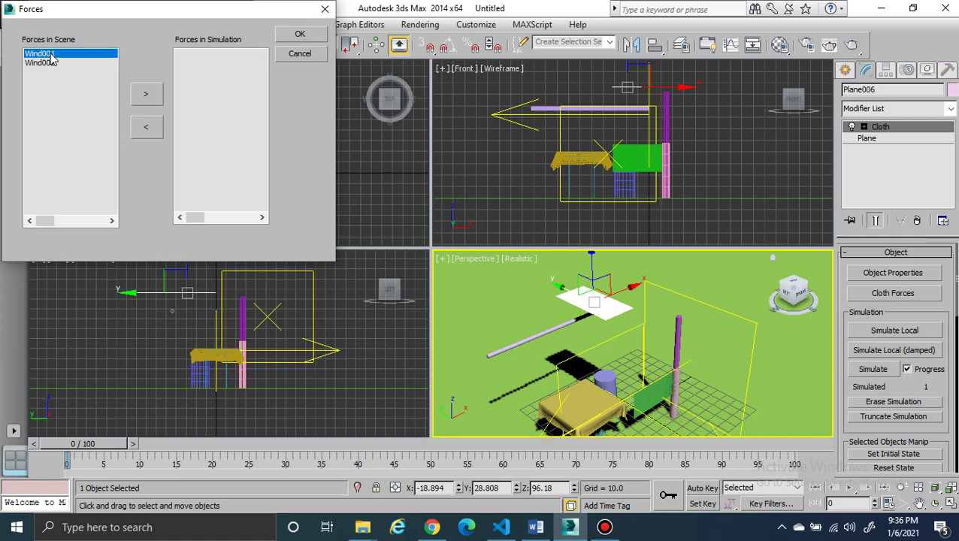
left_click(150, 93)
left_click(43, 55)
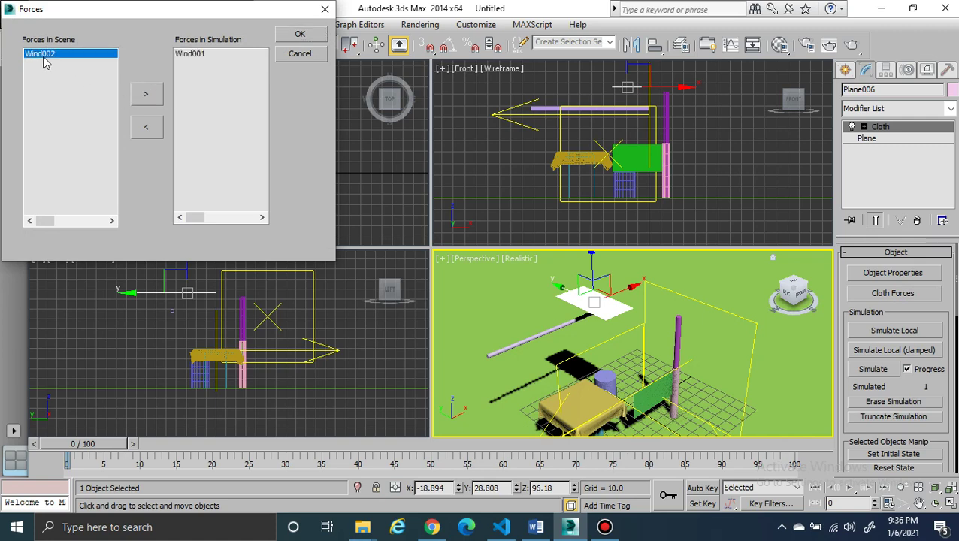
left_click(142, 96)
left_click(315, 36)
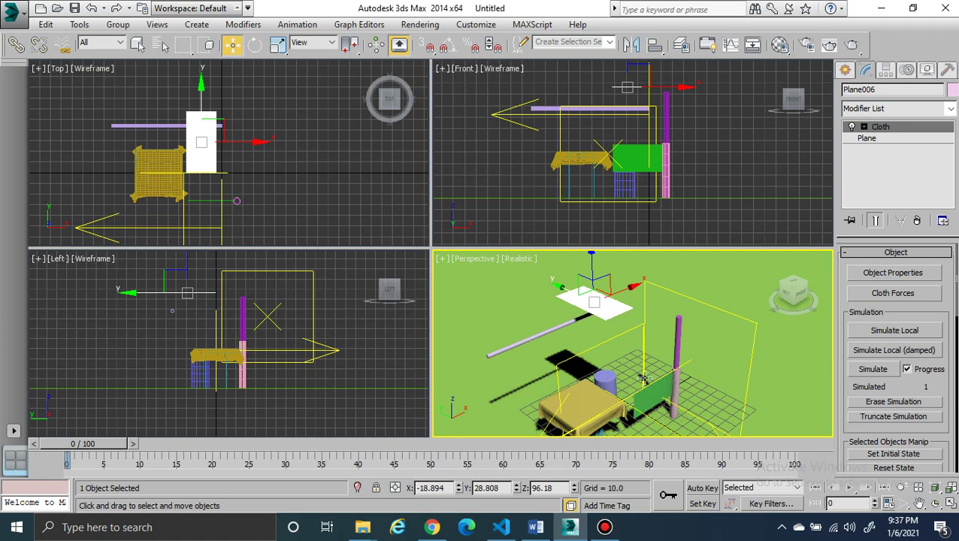
Step: Run the flat plane's cloth simulation, stop it at about frame 30, and erase the simulation
left_click(873, 369)
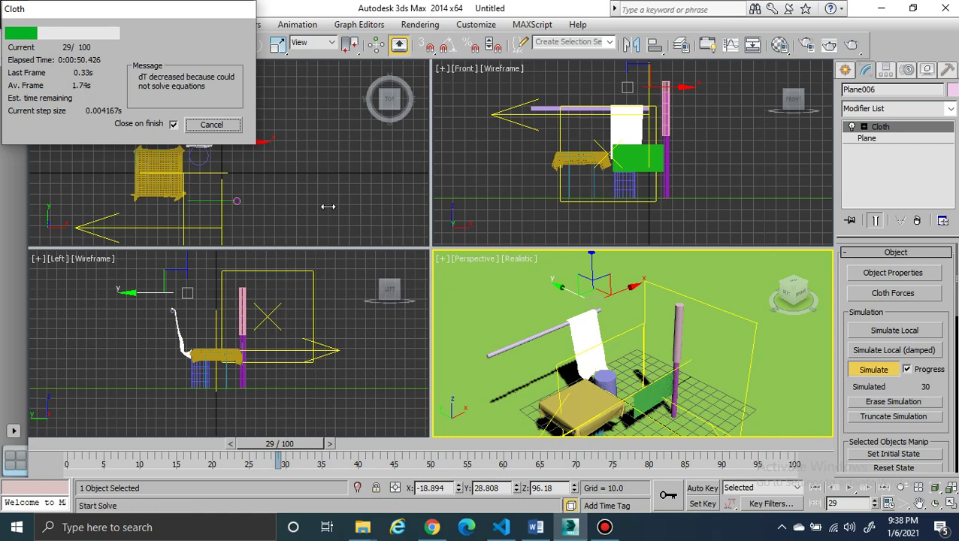
left_click(216, 127)
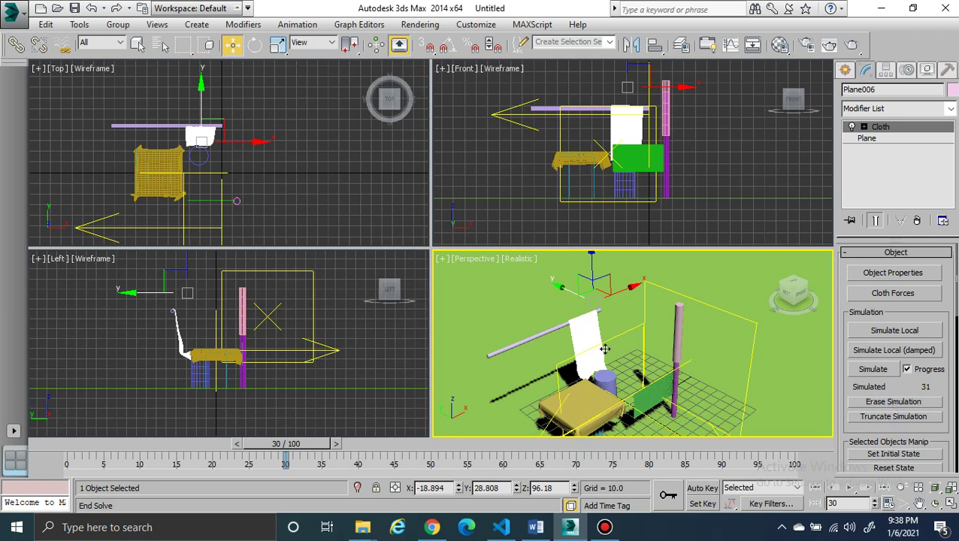
left_click(885, 403)
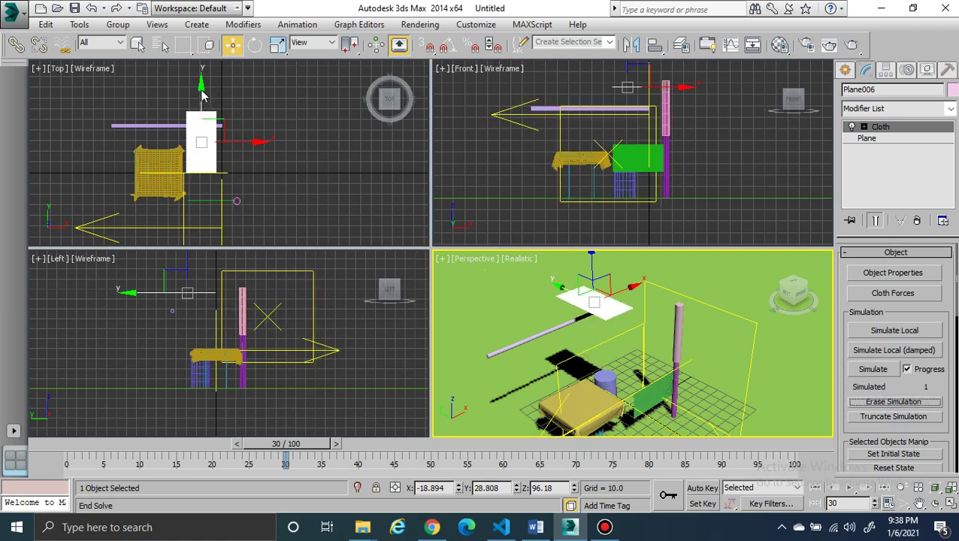
Step: Shift the flat plane above the bar slightly in negative Y and move Cylinder004 along Y to about 29.9
left_click_drag(201, 94, 202, 97)
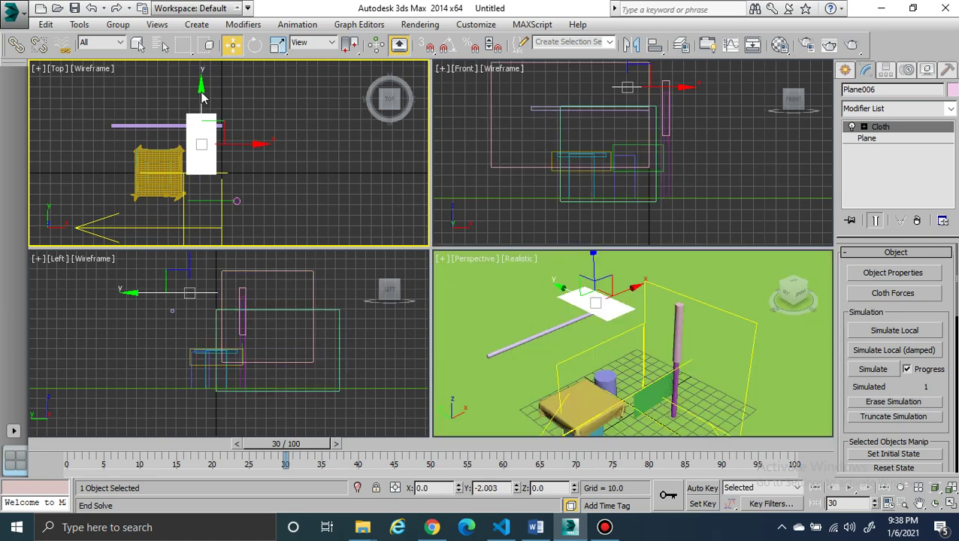
left_click(623, 406)
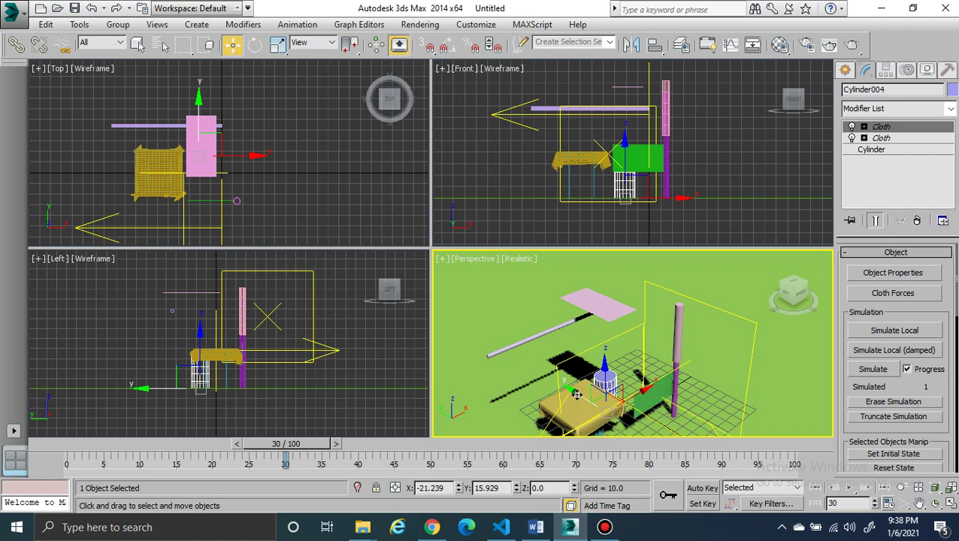
left_click_drag(575, 393, 568, 393)
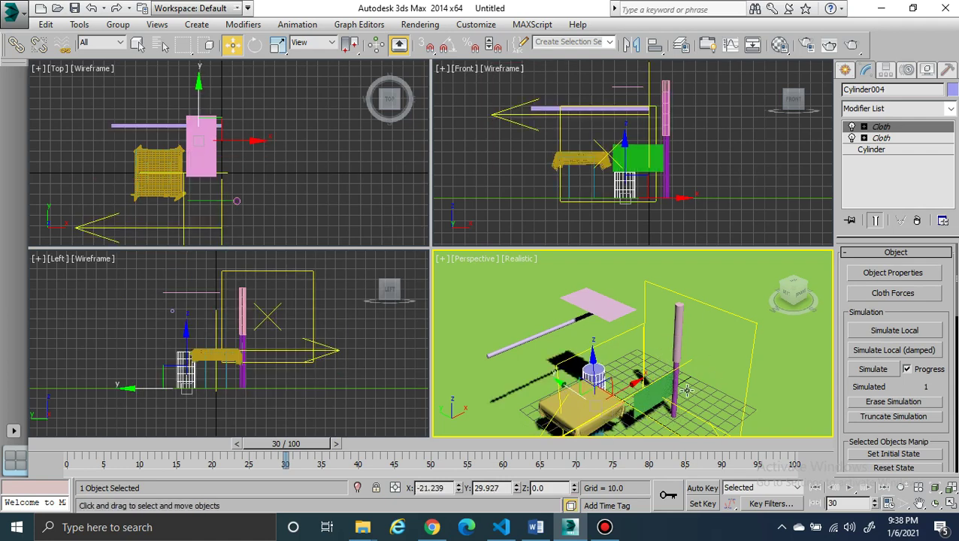
left_click(606, 299)
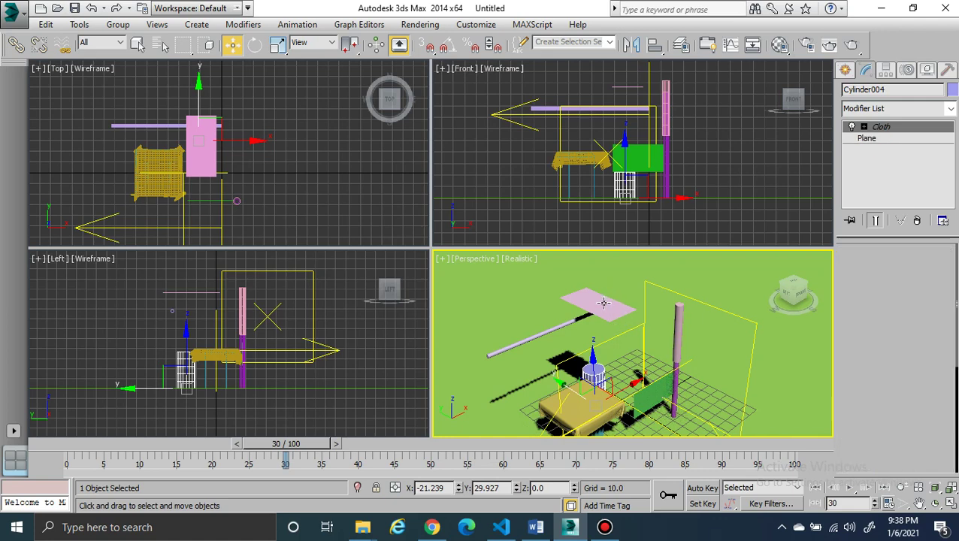
Step: Return the timeline to frame 0 and apply a Cloth modifier to the vertical plane beside the pole
left_click(653, 395)
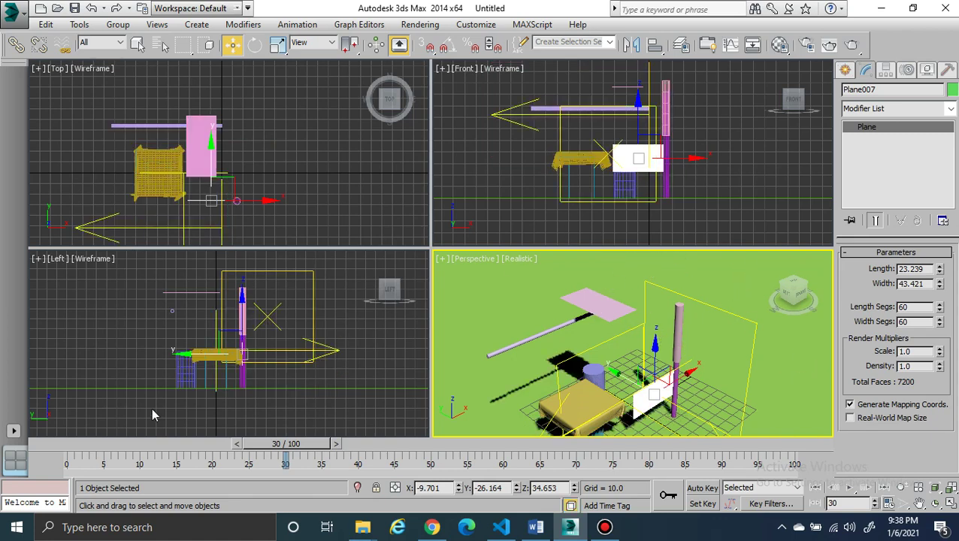
left_click_drag(272, 444, 63, 445)
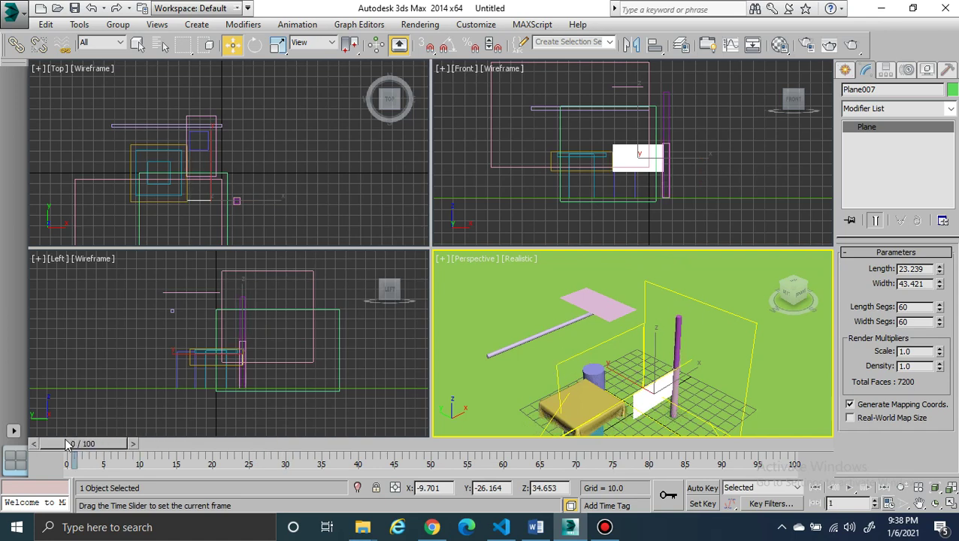
key("w")
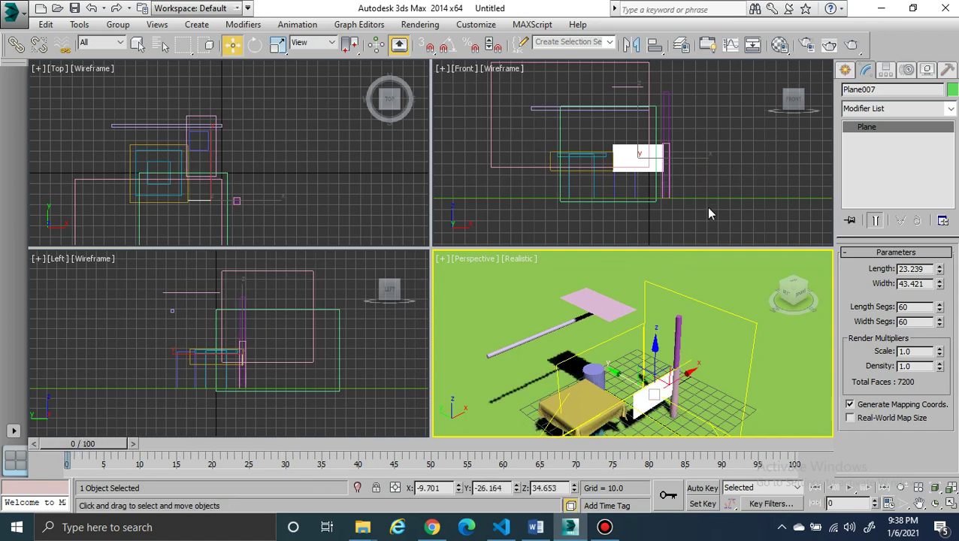
right_click(706, 207)
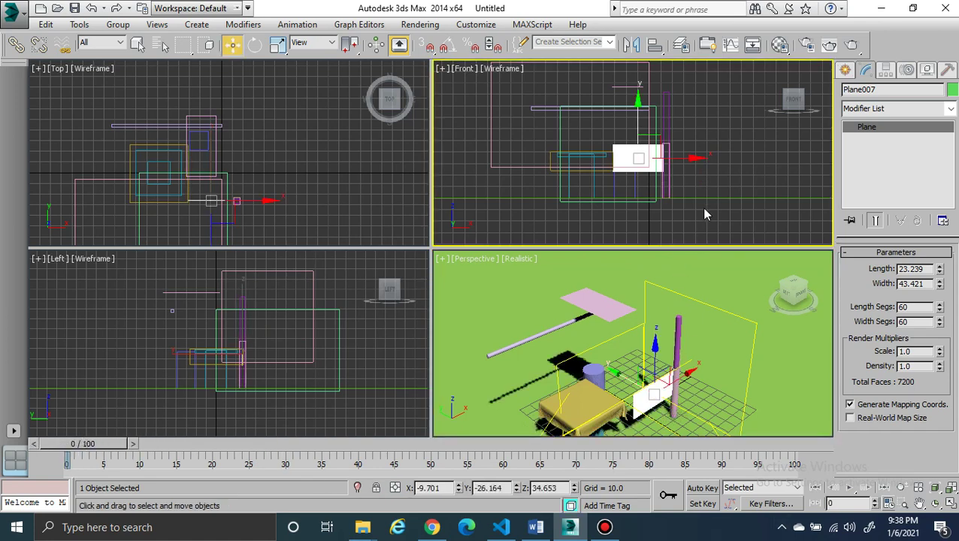
left_click(902, 488)
left_click_drag(694, 192, 694, 116)
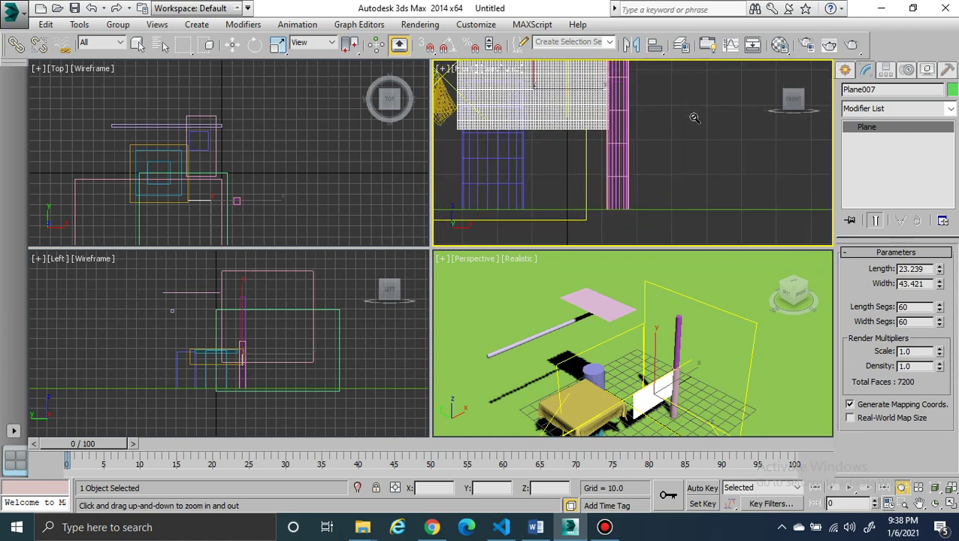
middle_click_drag(695, 117, 711, 194)
mouse_move(685, 211)
left_mouse_down()
mouse_move(689, 193)
mouse_move(713, 197)
mouse_move(669, 216)
left_mouse_up()
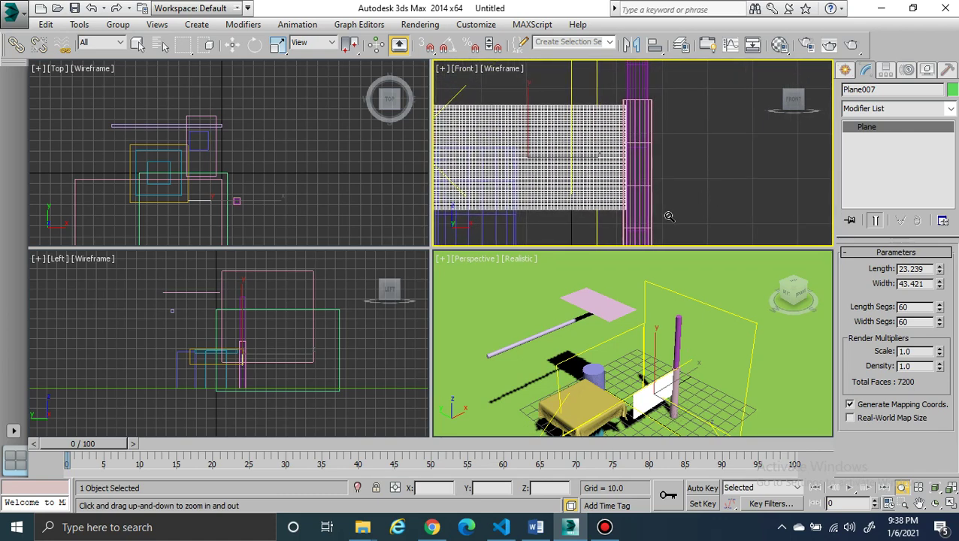
left_click(236, 45)
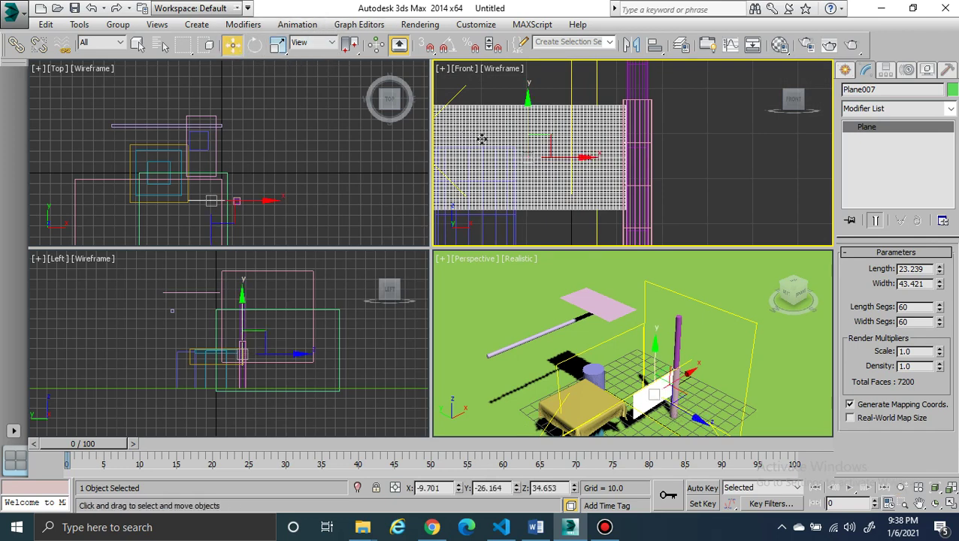
left_click(474, 141)
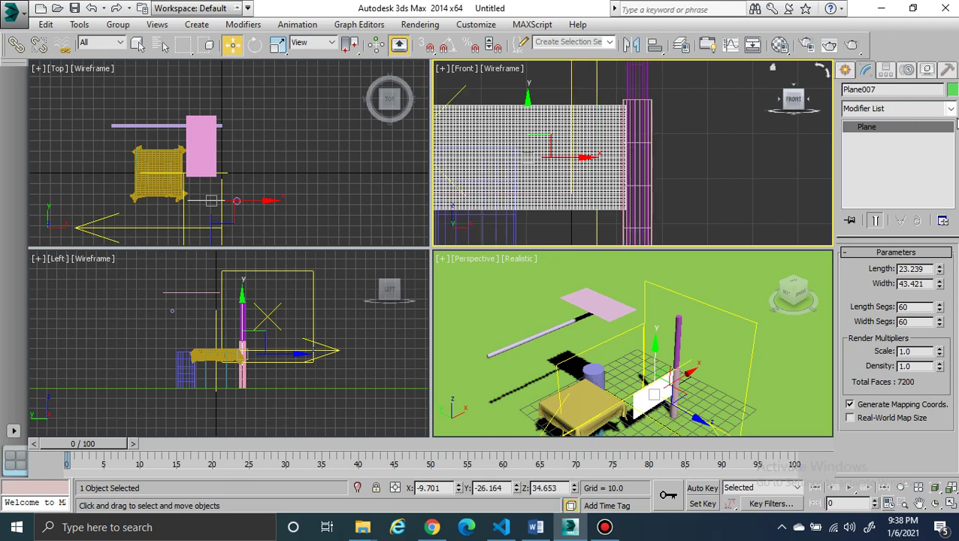
left_click(952, 110)
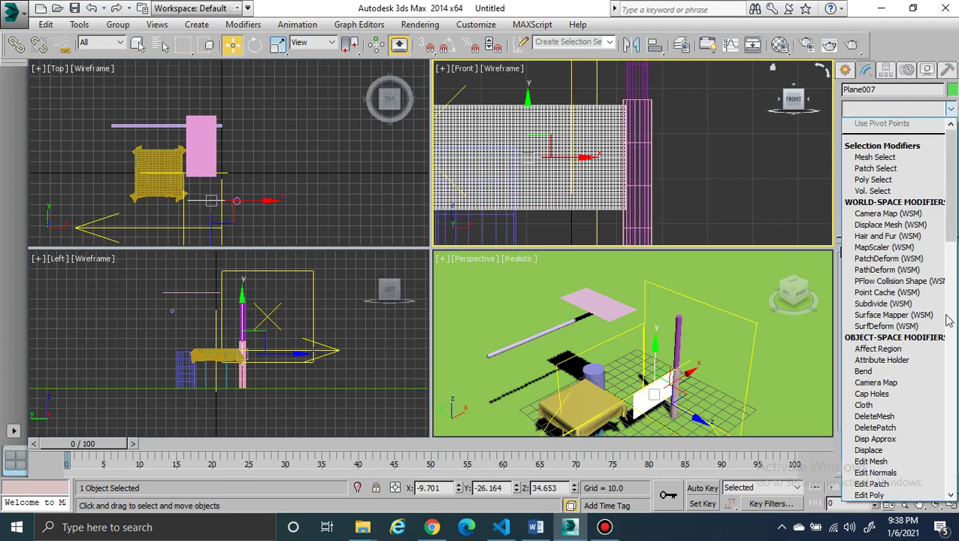
left_click(882, 406)
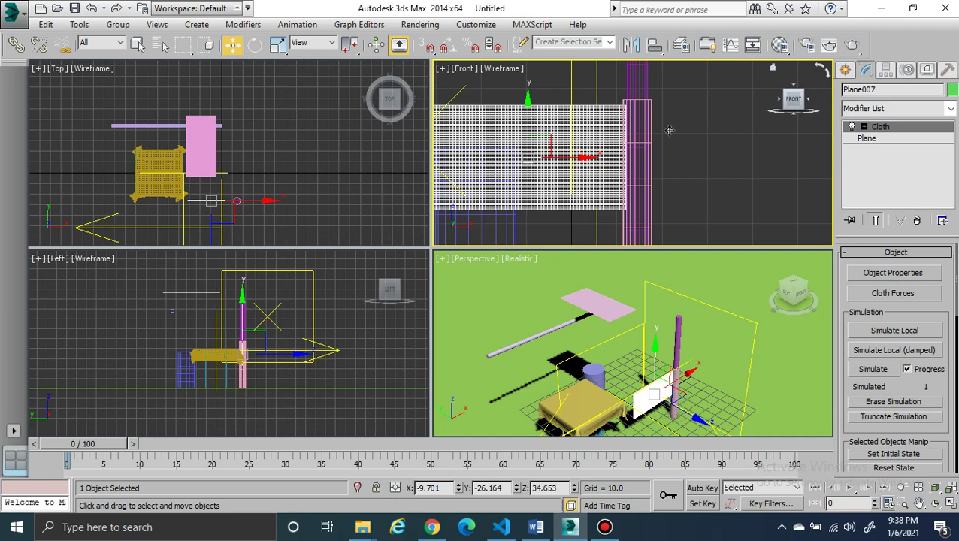
Step: Make a cloth vertex group with the default name from the vertical plane's upper and lower corners next to the pole
left_click(864, 127)
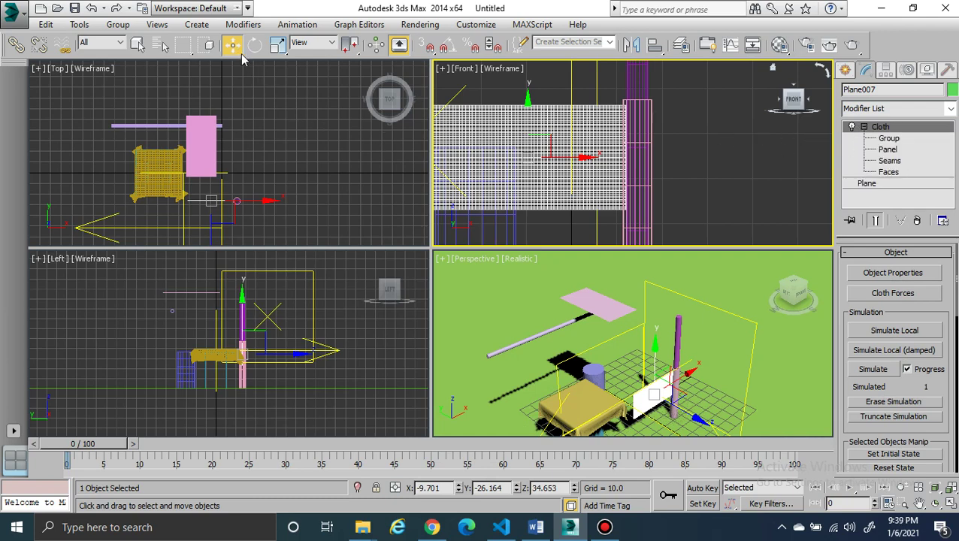
left_click(887, 138)
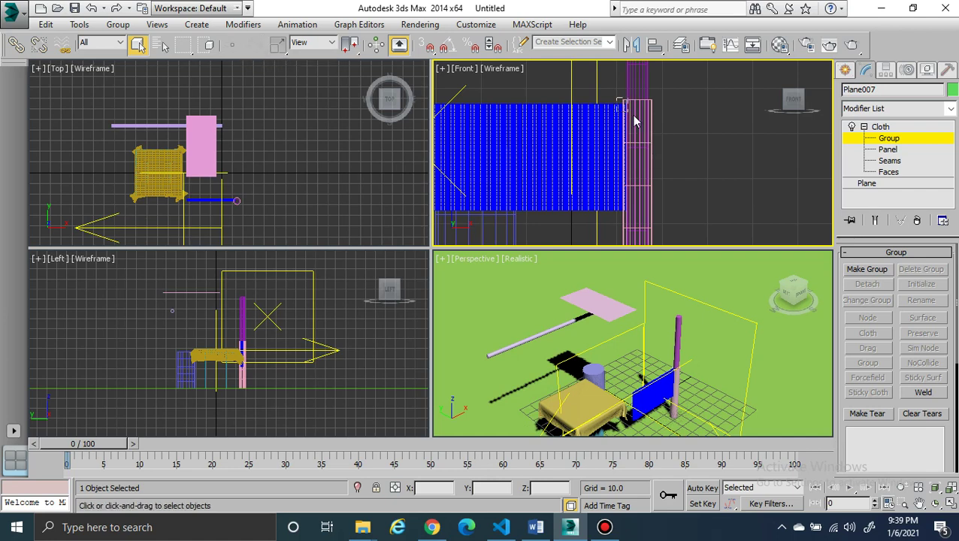
left_click_drag(634, 121, 633, 121)
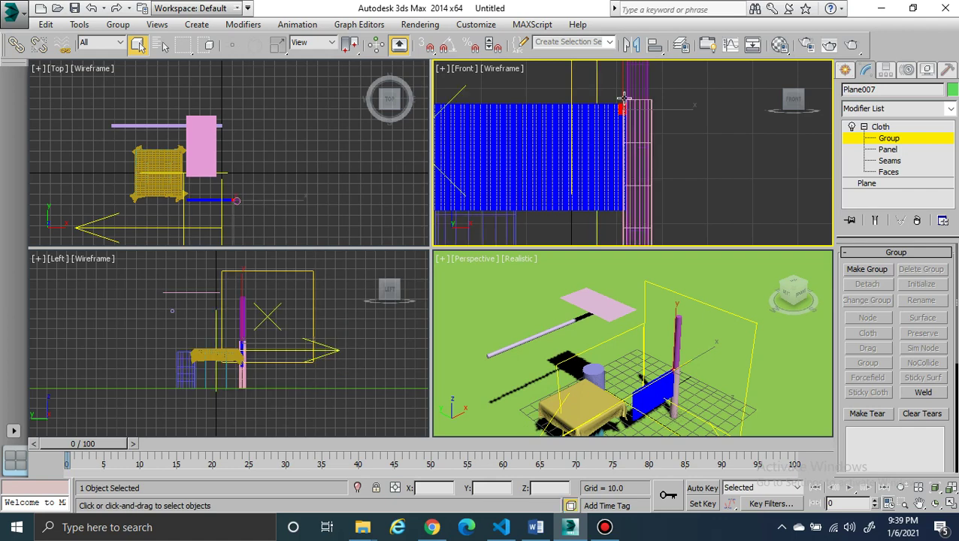
left_click(621, 207, "ctrl")
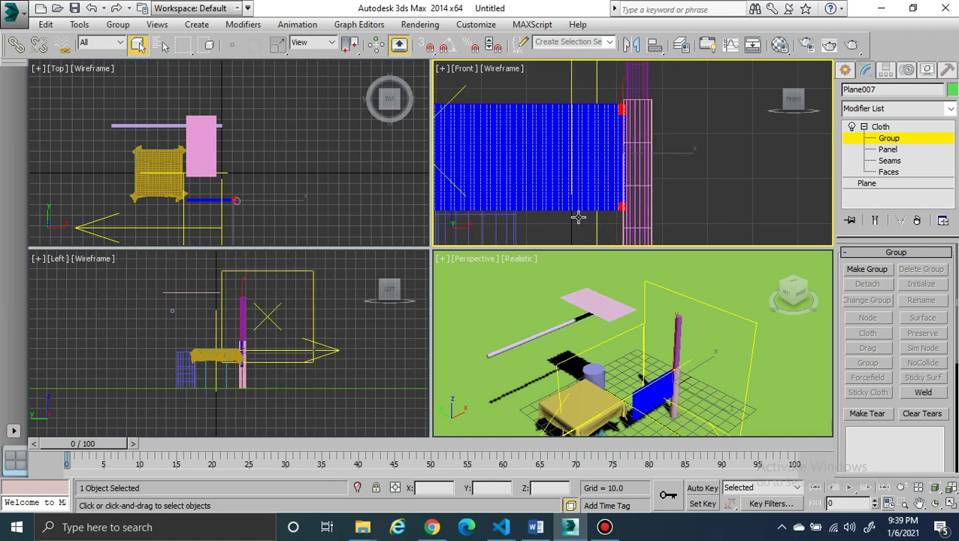
left_click(867, 270)
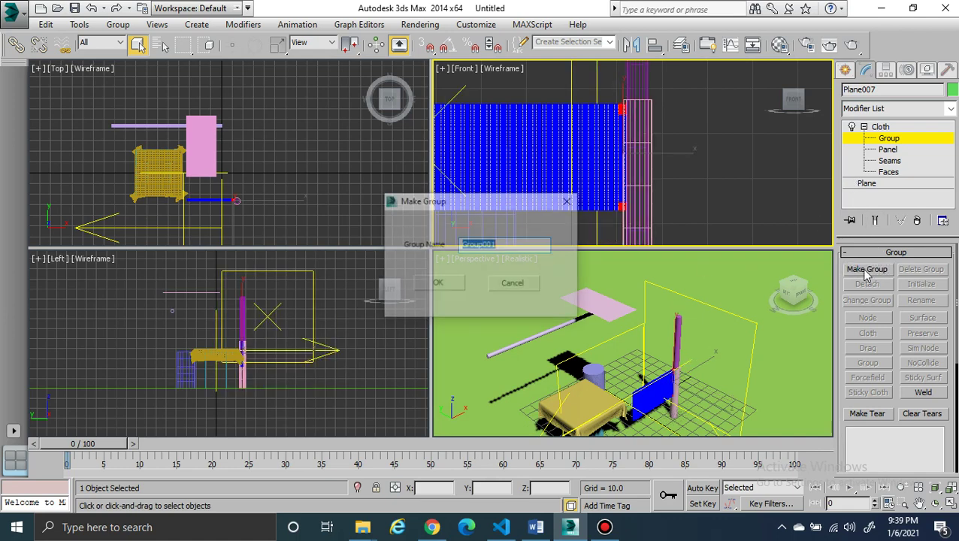
left_click(439, 284)
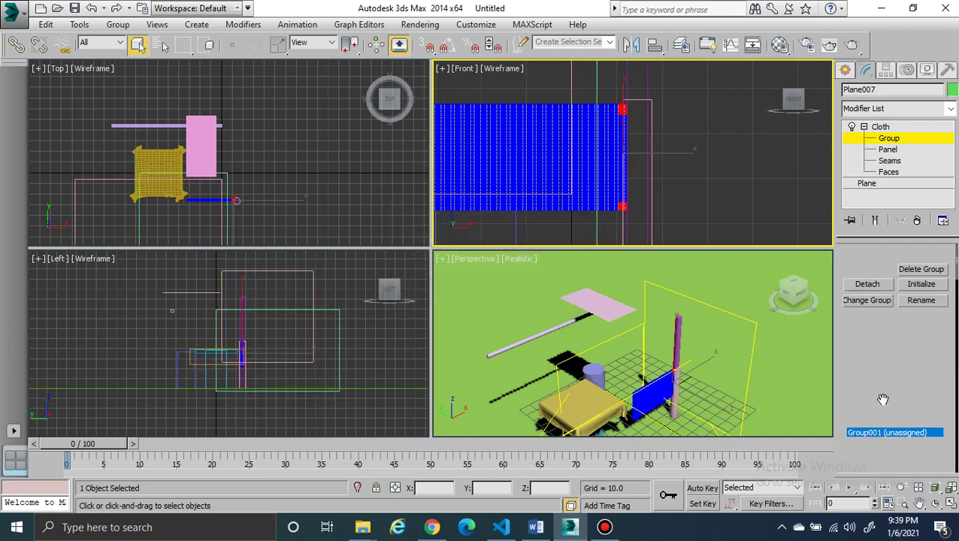
Step: Constrain the flag's corner vertex group Group001 as a Node to the cylinder around the pole and leave group editing
left_click(878, 434)
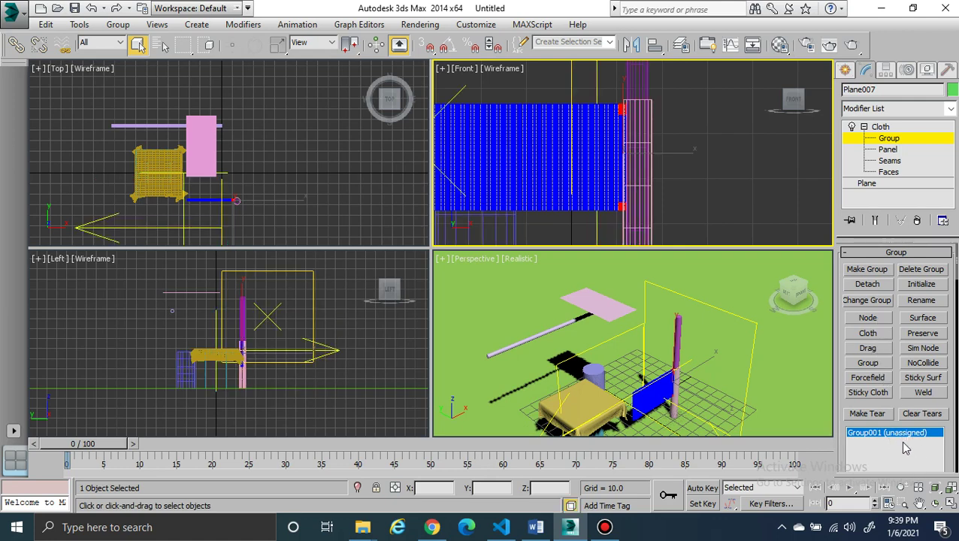
left_click(870, 319)
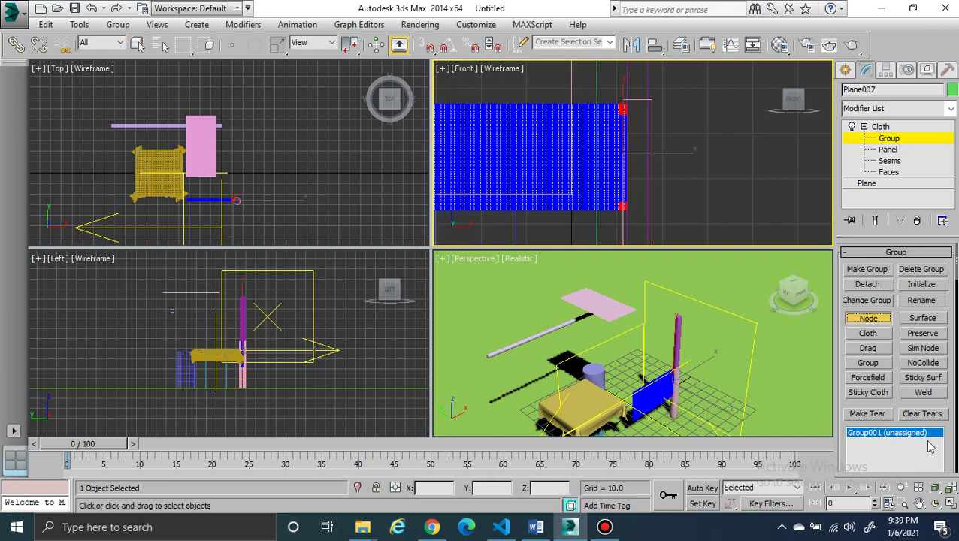
left_click(898, 436)
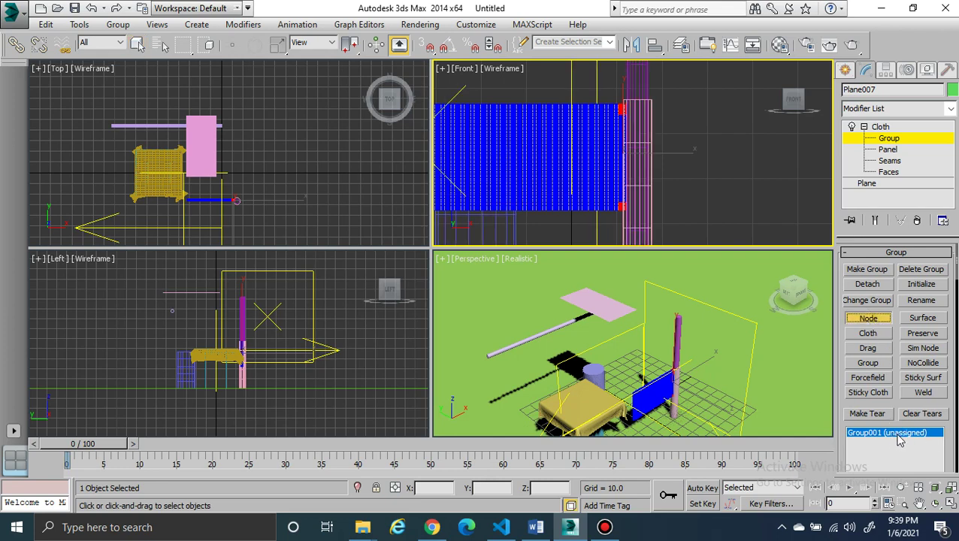
left_click(645, 215)
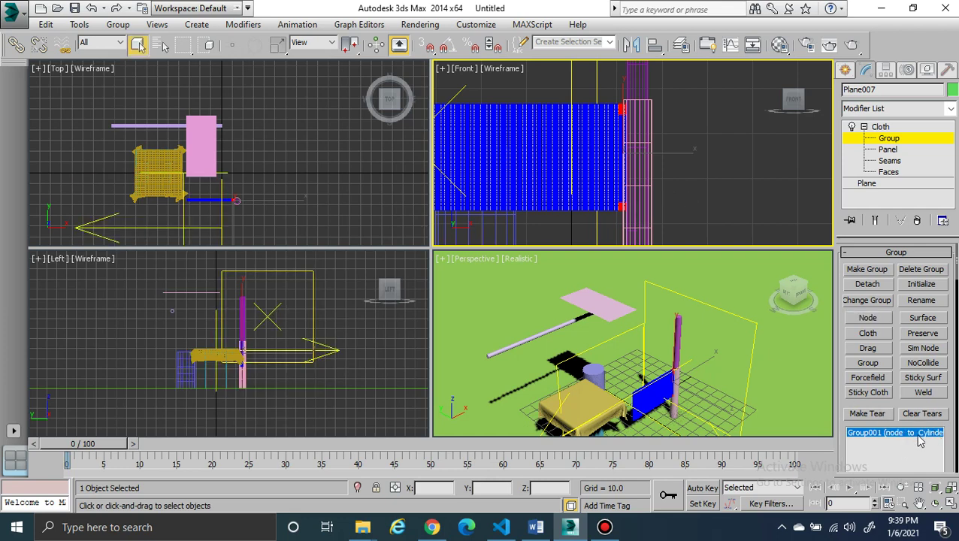
left_click(887, 139)
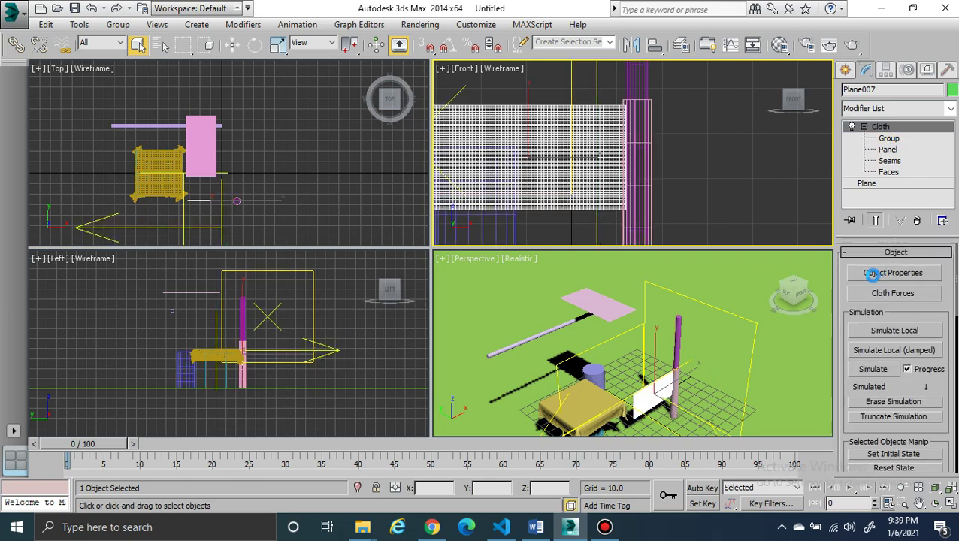
Step: Define Plane007 as Cloth in the cloth simulation's object properties
left_click(886, 277)
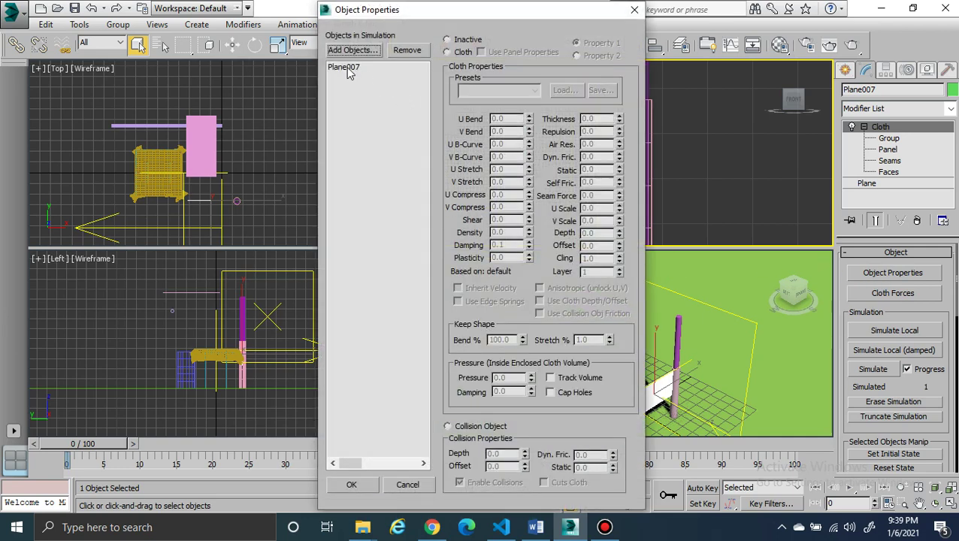
left_click(348, 70)
left_click(464, 52)
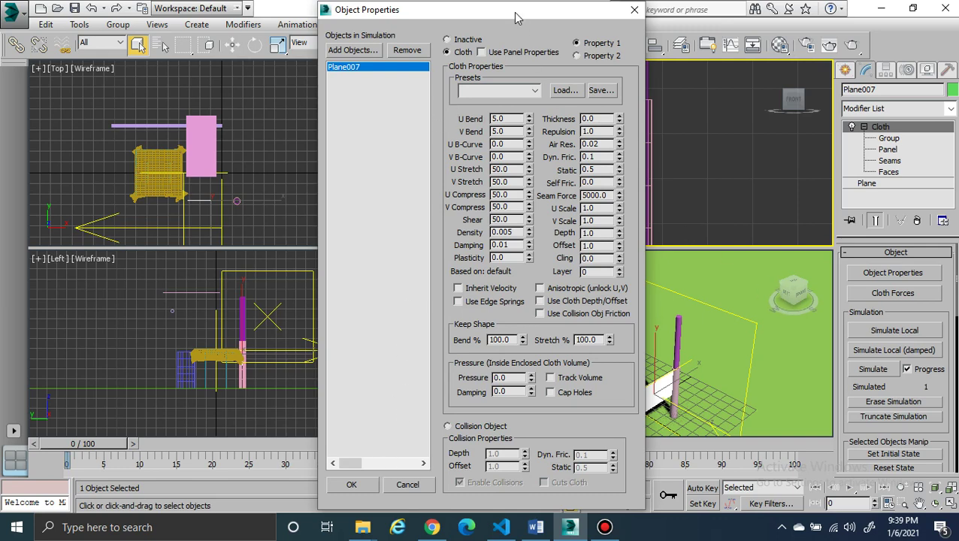
left_click_drag(517, 17, 362, 35)
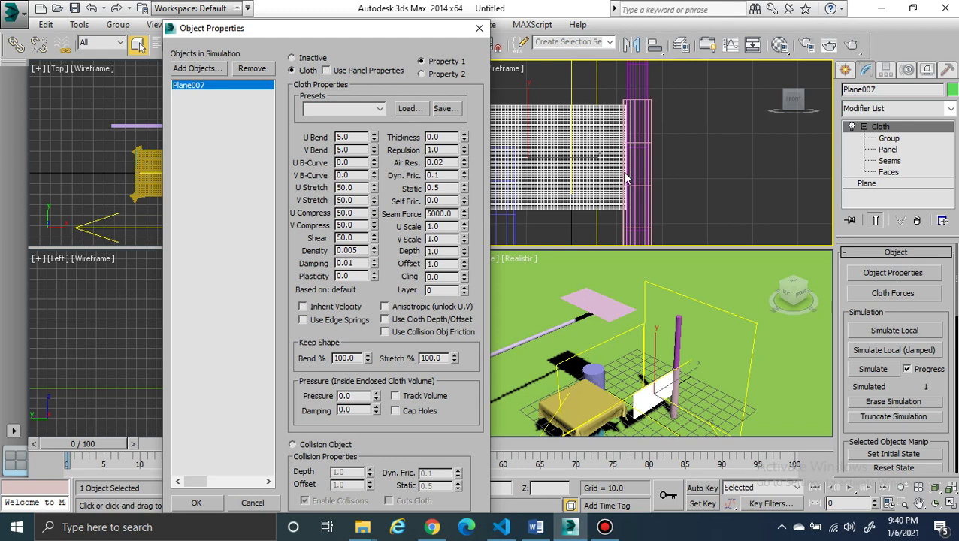
Step: Add Cylinder001 and Cylinder004 to the flag's cloth simulation and make Cylinder001 a collision object
left_click(197, 69)
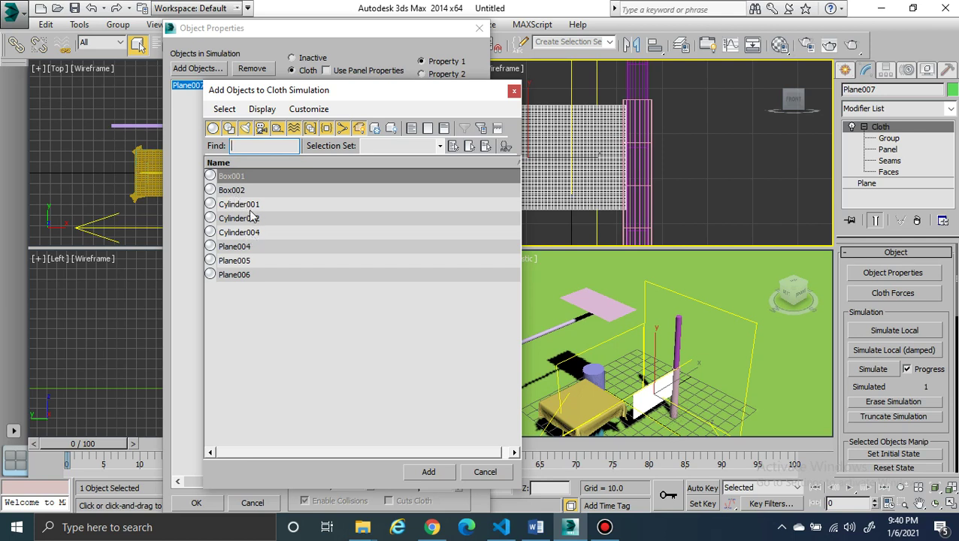
left_click(246, 206)
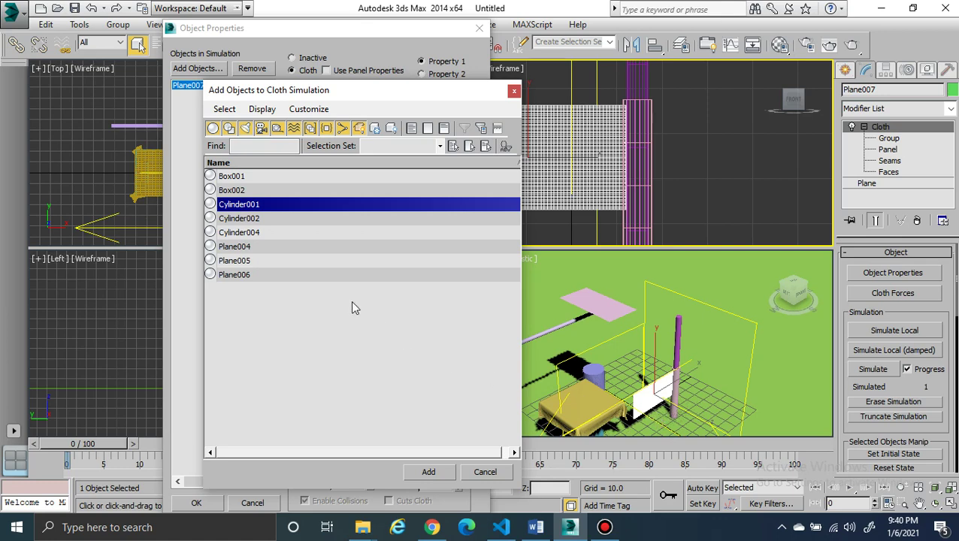
left_click(230, 233, "ctrl")
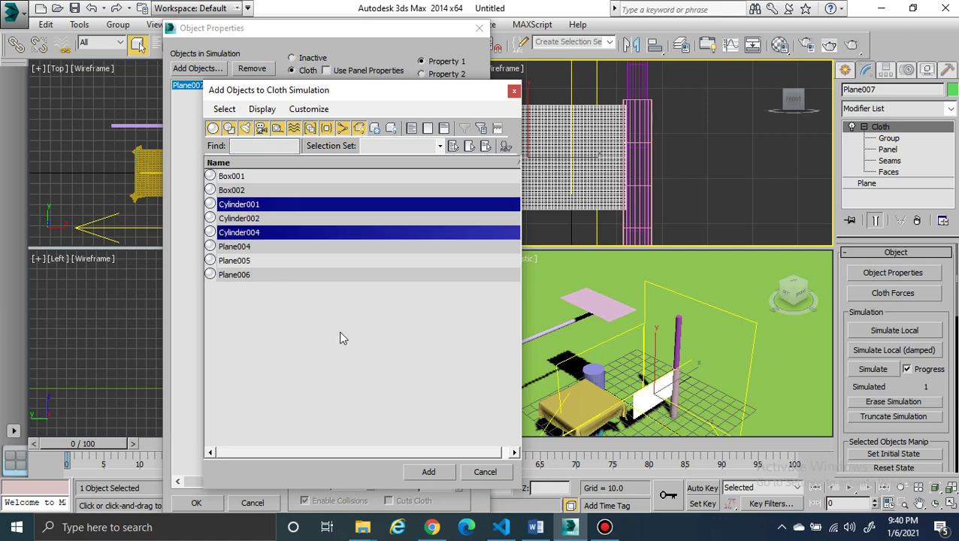
left_click(429, 472)
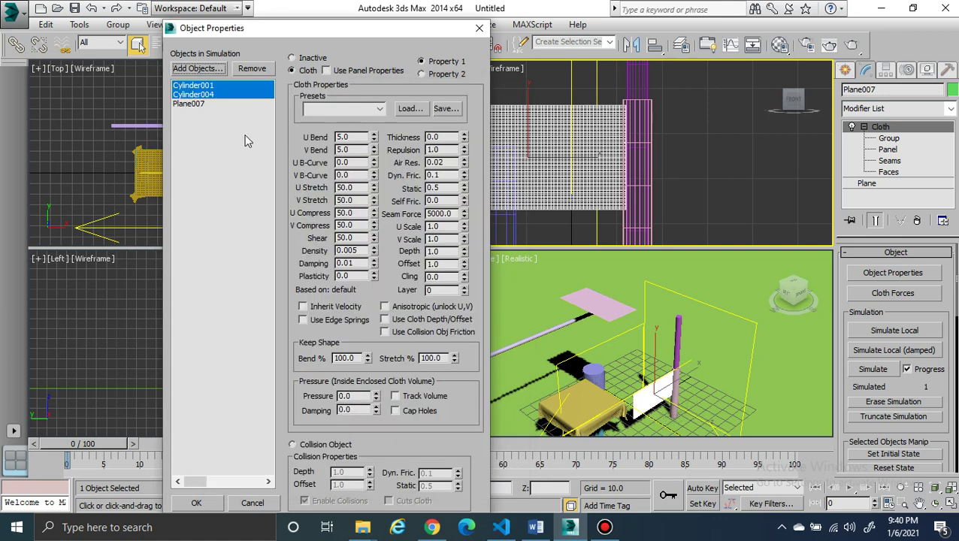
left_click(220, 86)
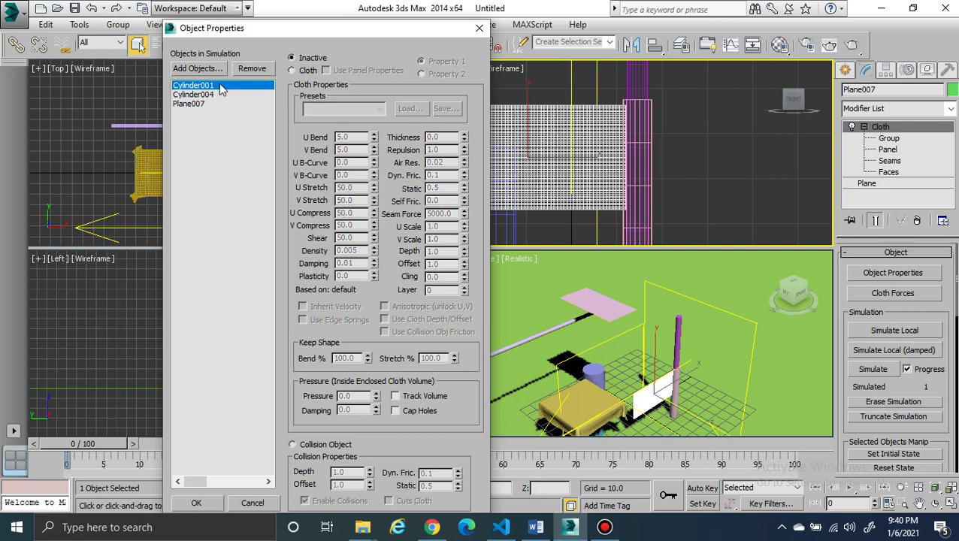
left_click(348, 446)
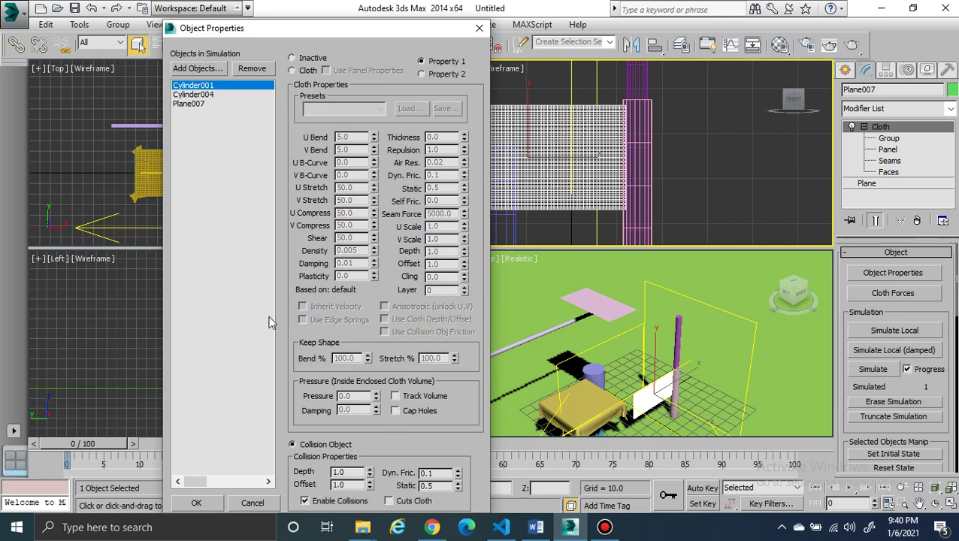
Step: Add Plane004 to the cloth simulation as a collision object and accept the object properties
left_click(197, 94)
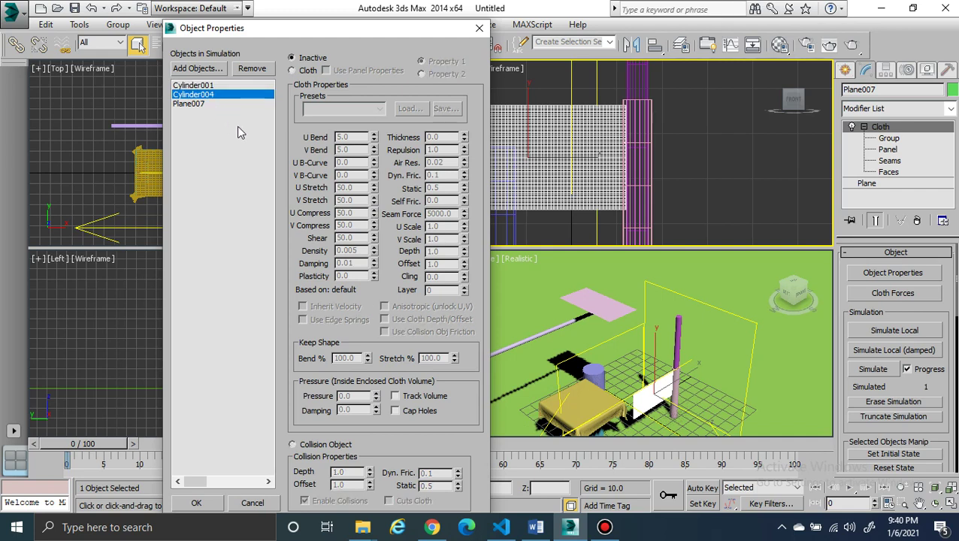
left_click(198, 68)
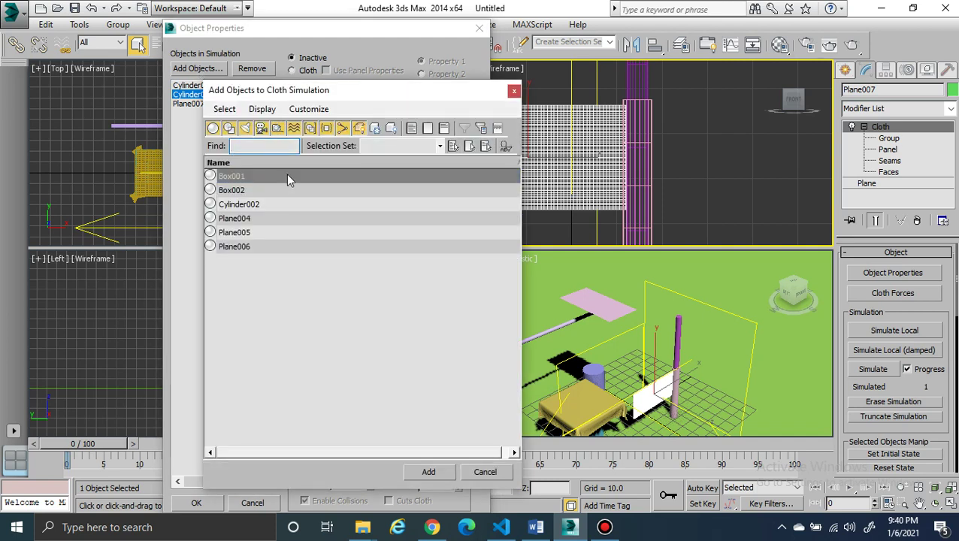
left_click(253, 219)
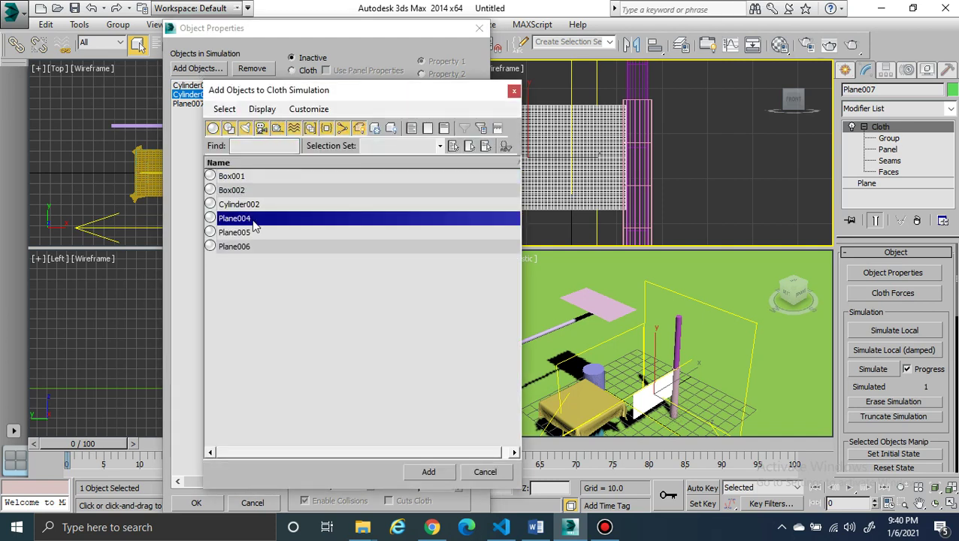
left_click(430, 471)
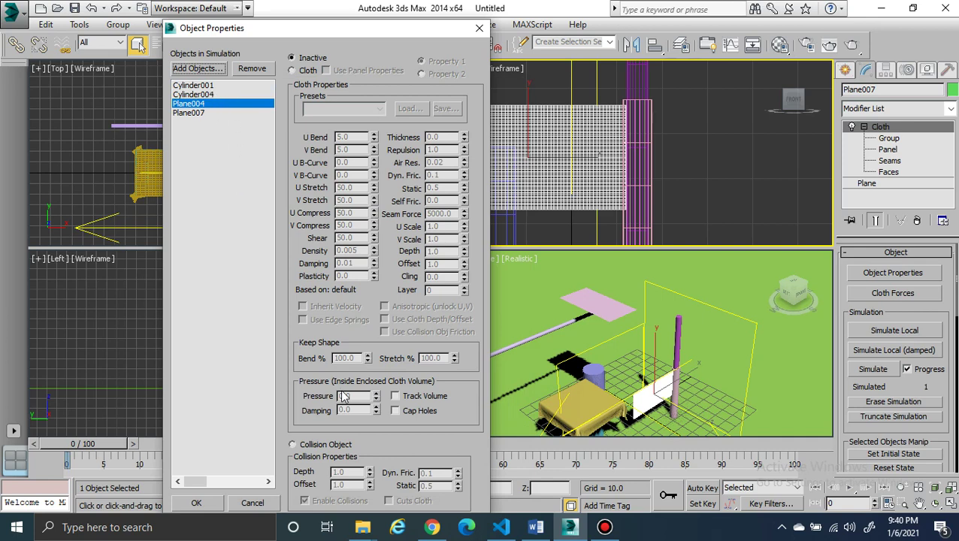
left_click(293, 445)
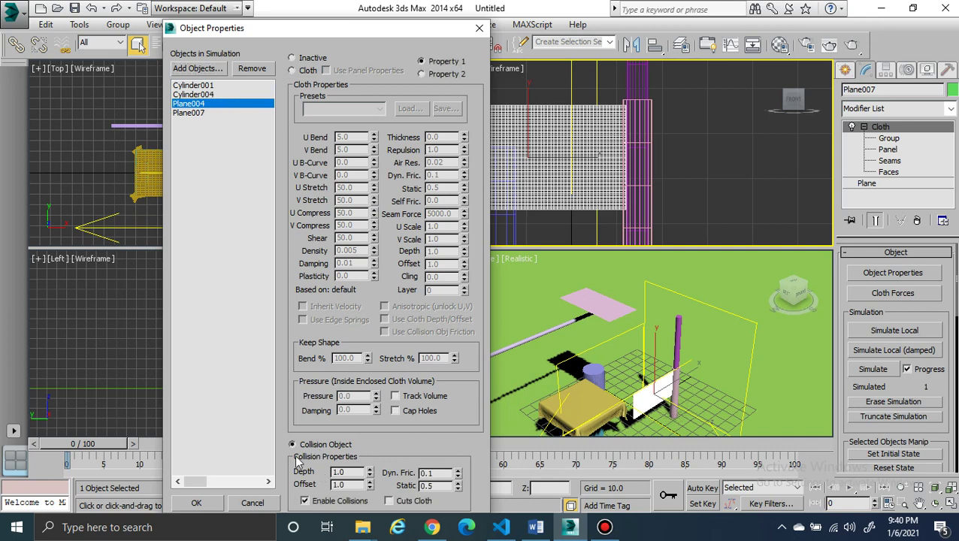
left_click(197, 503)
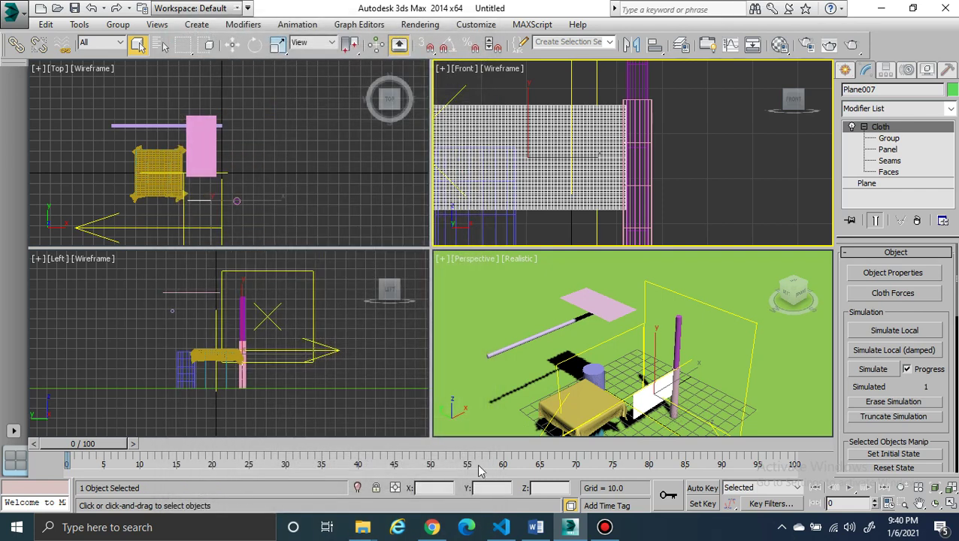
Step: Run the flag plane's cloth simulation up to about frame 20 and erase it
left_click(677, 332)
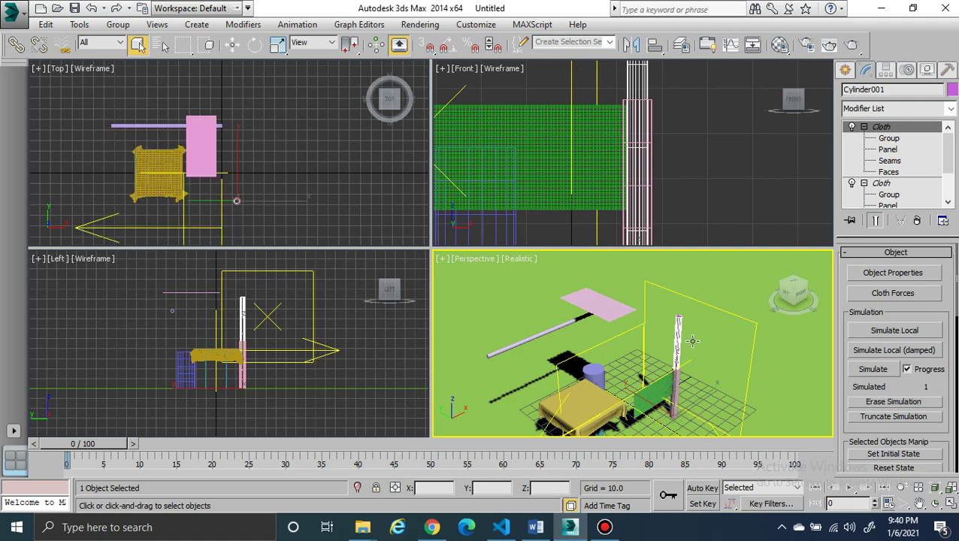
left_click(655, 393)
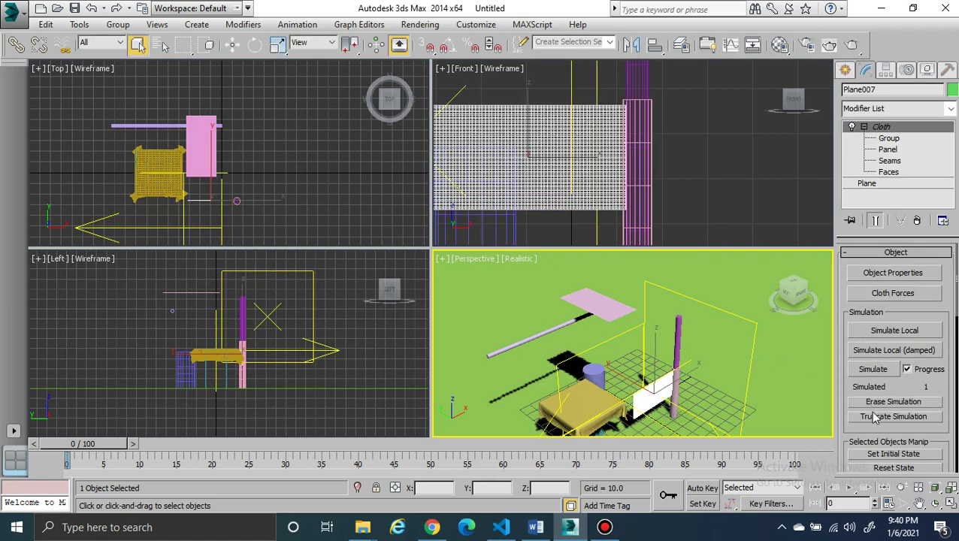
left_click(877, 369)
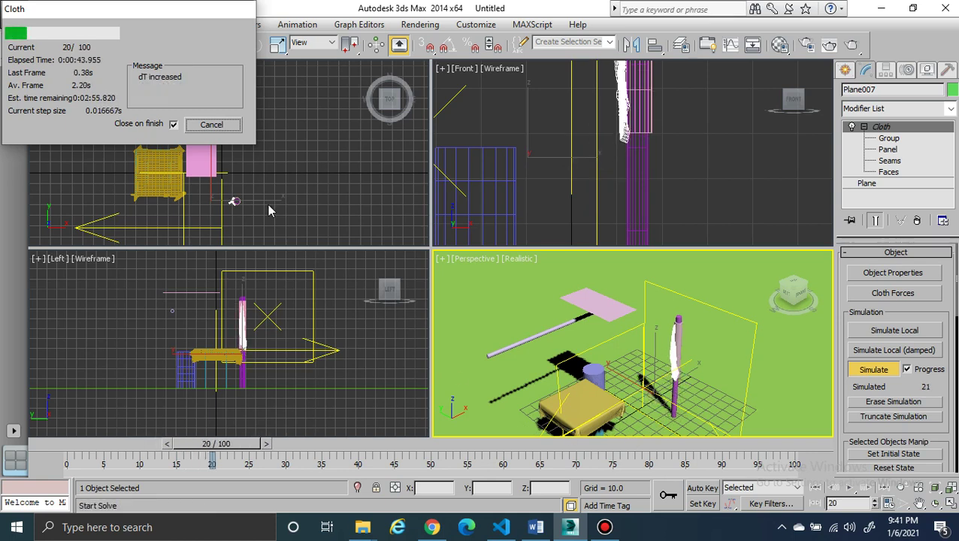
left_click(219, 129)
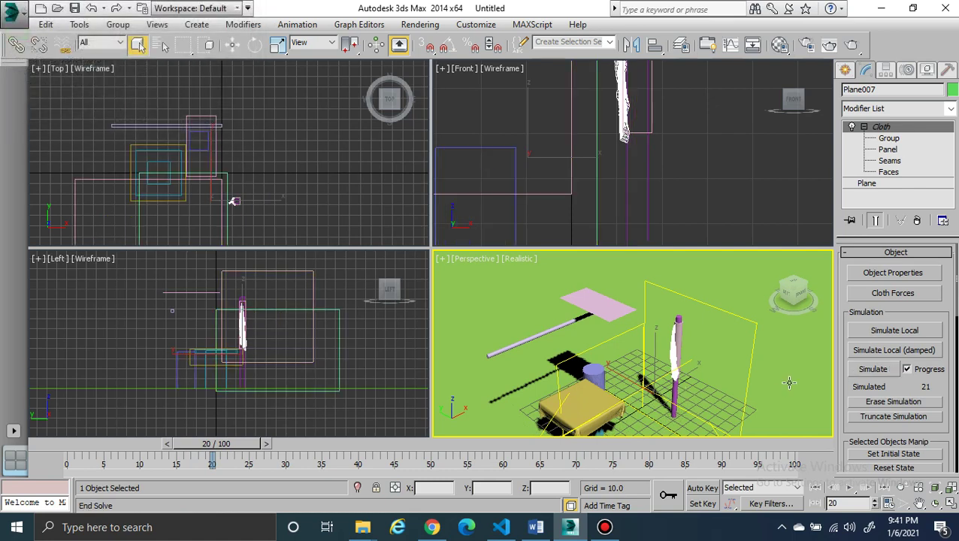
left_click(892, 402)
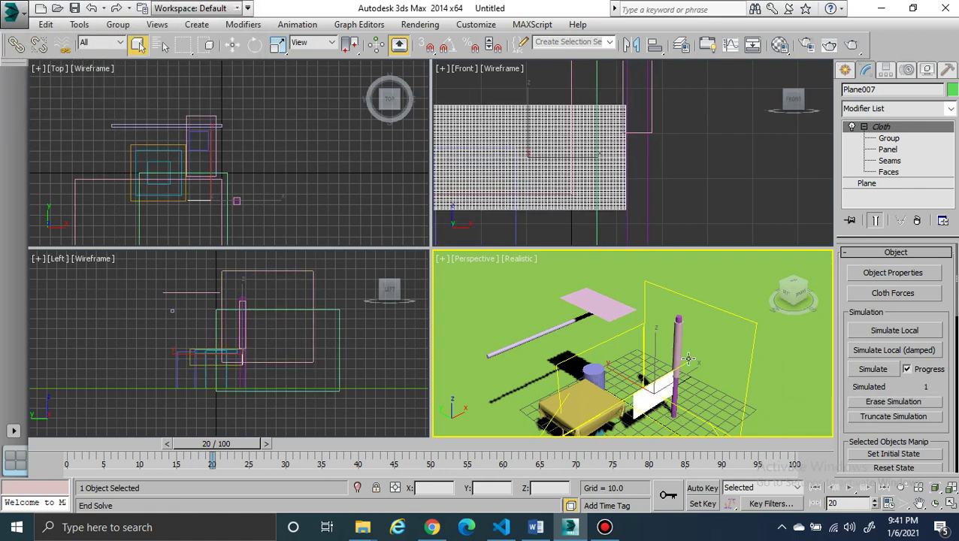
Step: Add the Wind001 and Wind002 forces to the flag's cloth simulation
left_click(892, 294)
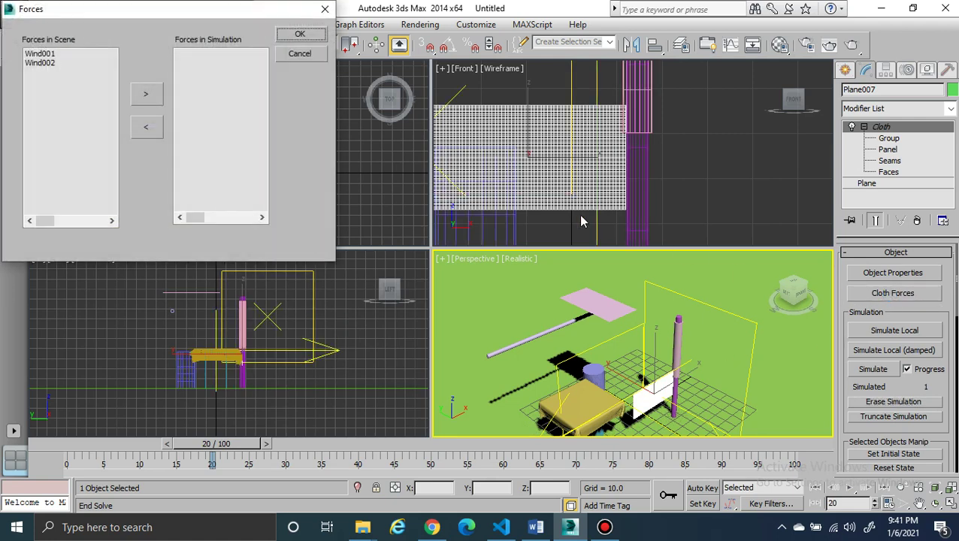
left_click(29, 55)
left_click(145, 93)
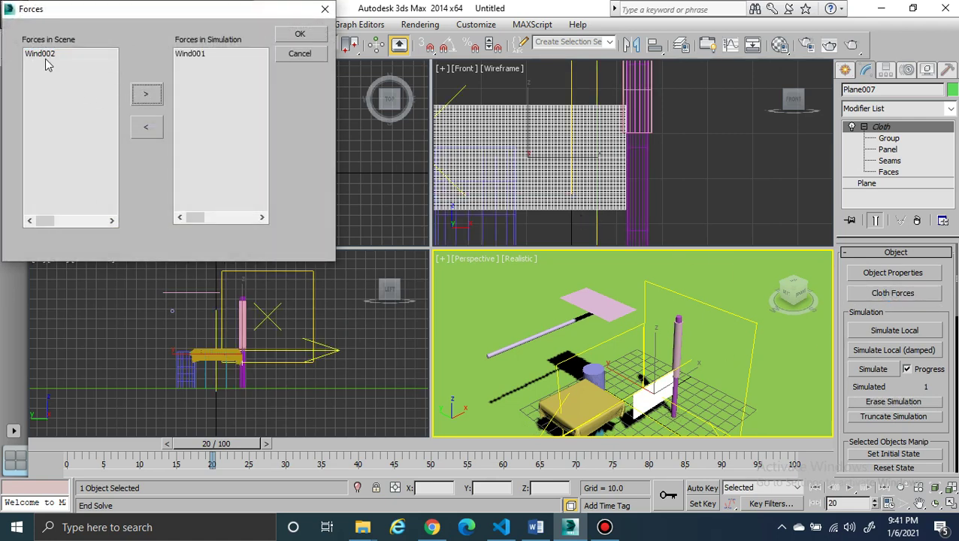
left_click(42, 54)
left_click(157, 95)
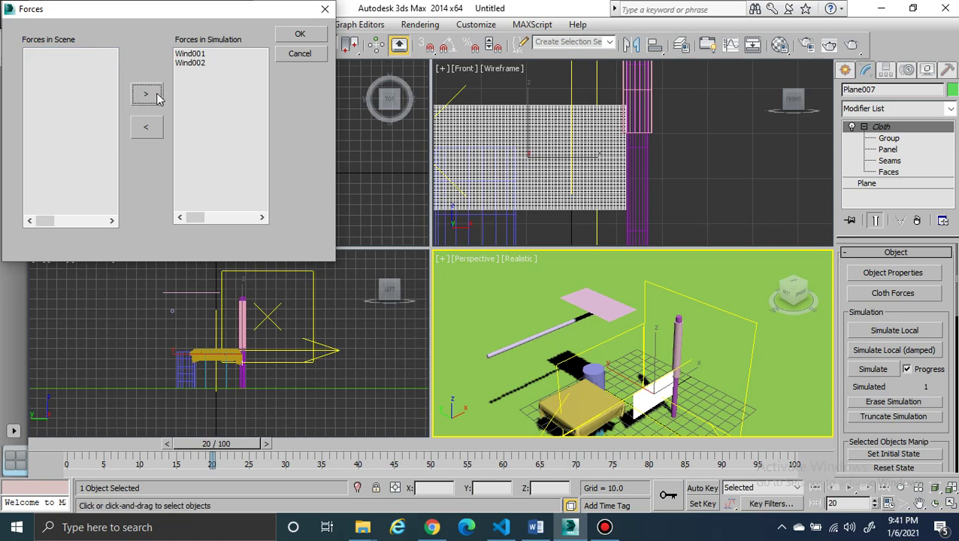
left_click(300, 34)
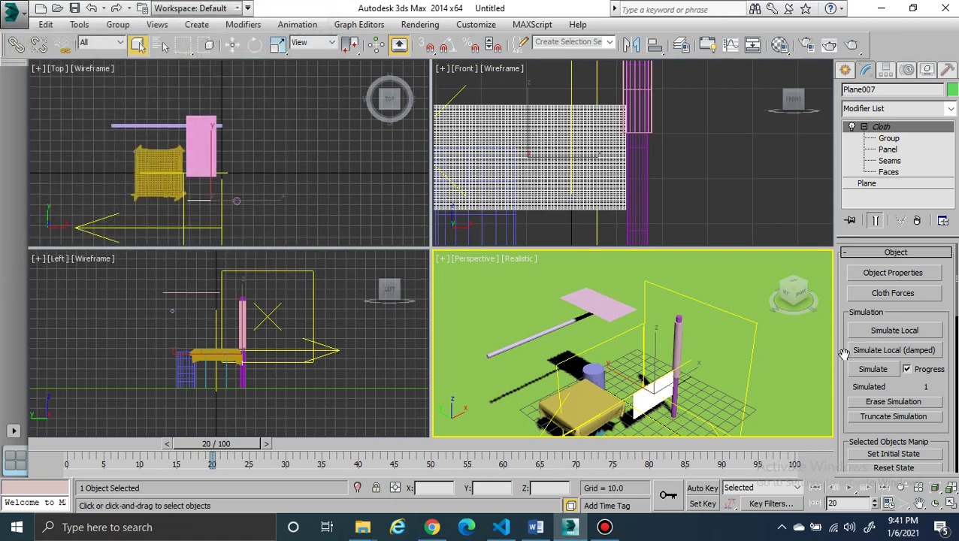
Step: Simulate the flag with the wind forces and stop the calculation at about frame 30
left_click(873, 370)
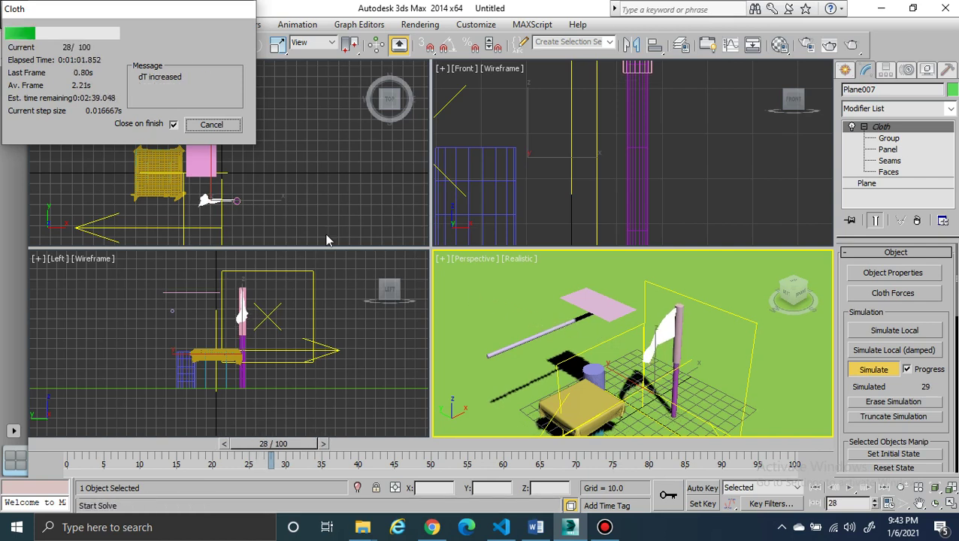
left_click(214, 125)
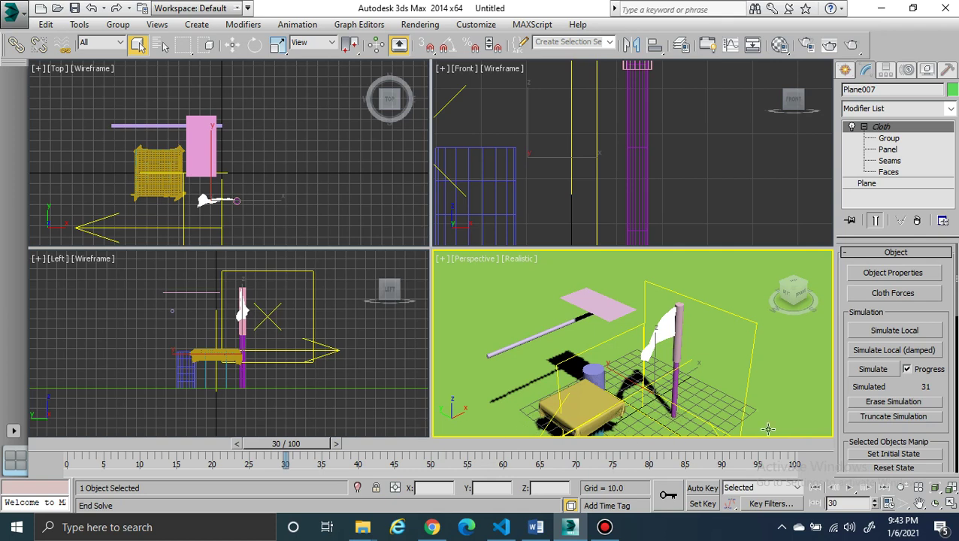
scroll(942, 425, "down", 5)
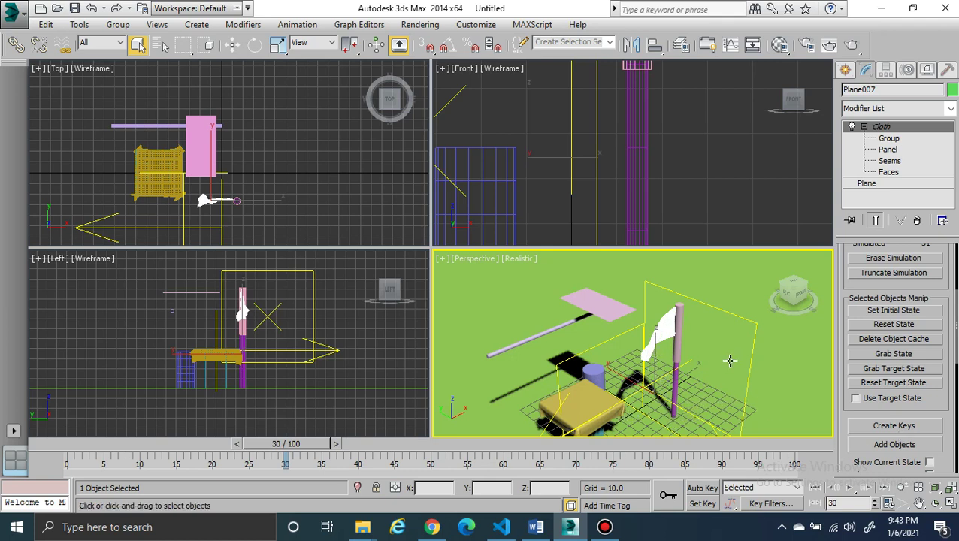
Step: Simulate the cloth plane Plane006 above the bar and stop the calculation at about frame 31
left_click(606, 304)
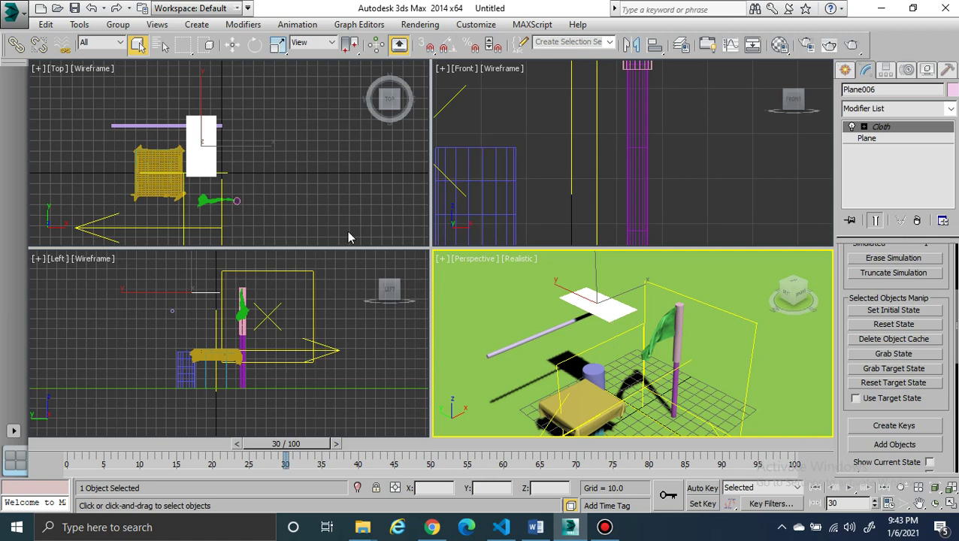
left_click(232, 44)
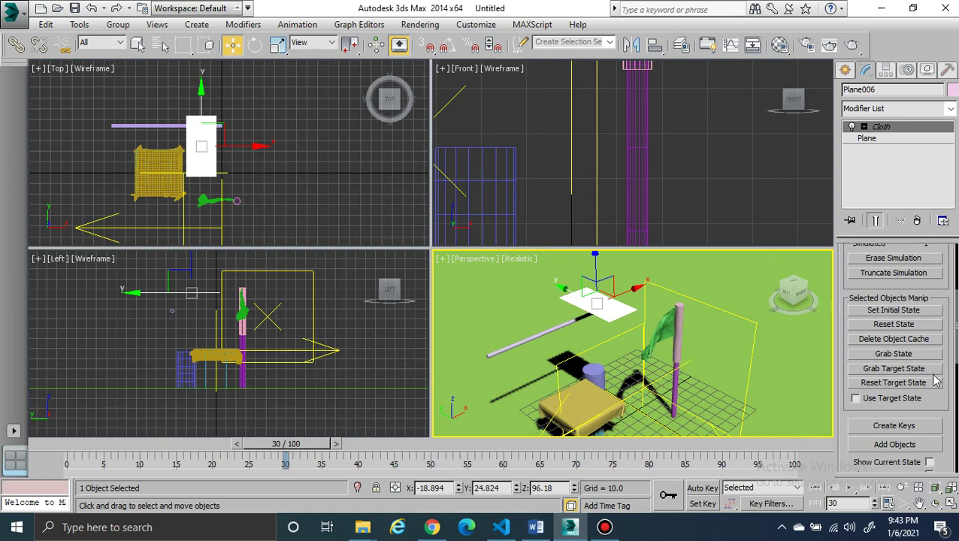
scroll(940, 395, "up", 5)
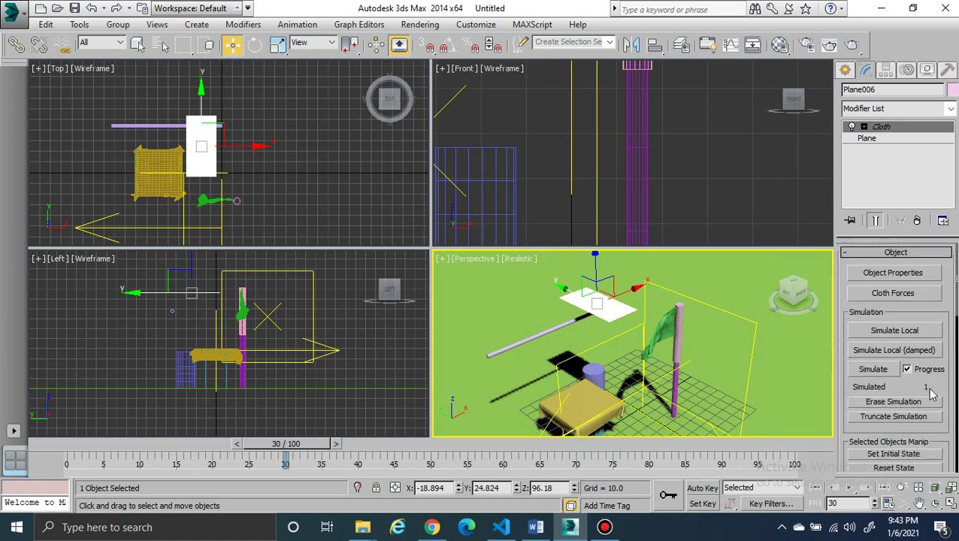
left_click(879, 372)
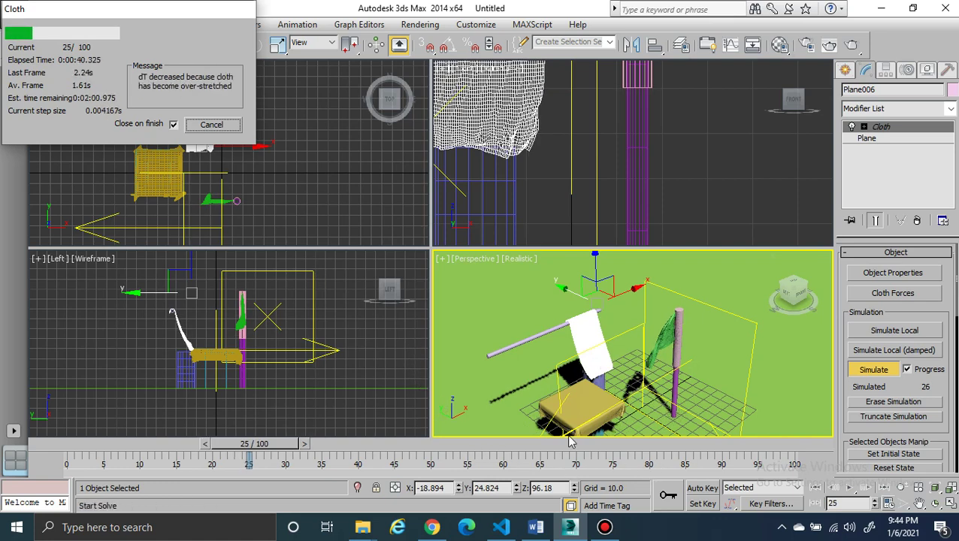
left_click(211, 127)
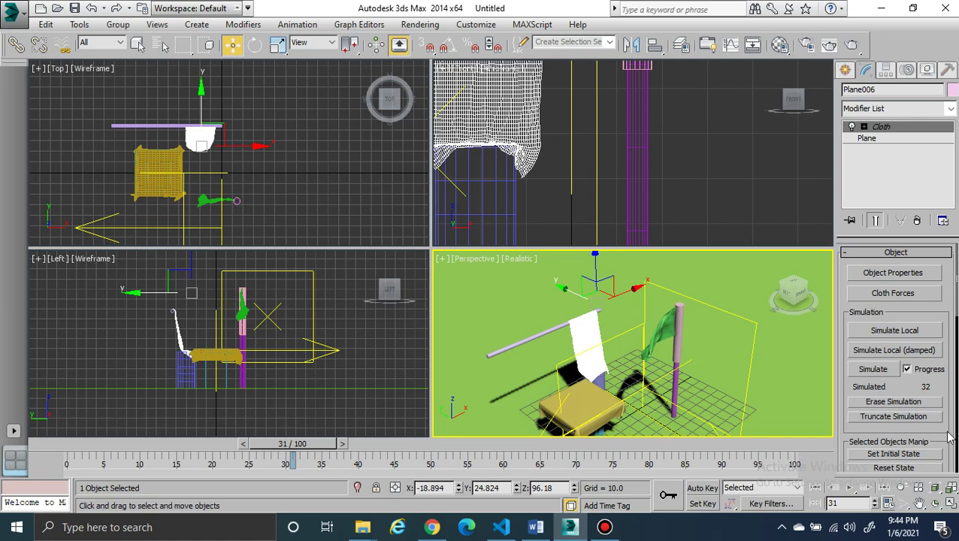
Step: Create keys from Plane006's cloth simulation and accept that this cannot be undone
left_click_drag(947, 431, 945, 343)
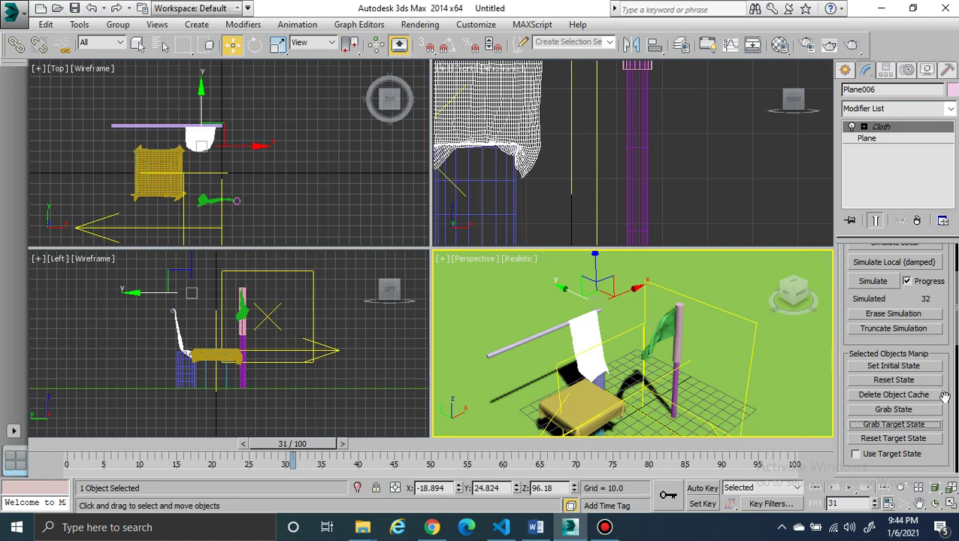
mouse_move(945, 397)
left_mouse_down()
mouse_move(944, 444)
mouse_move(932, 383)
left_mouse_up()
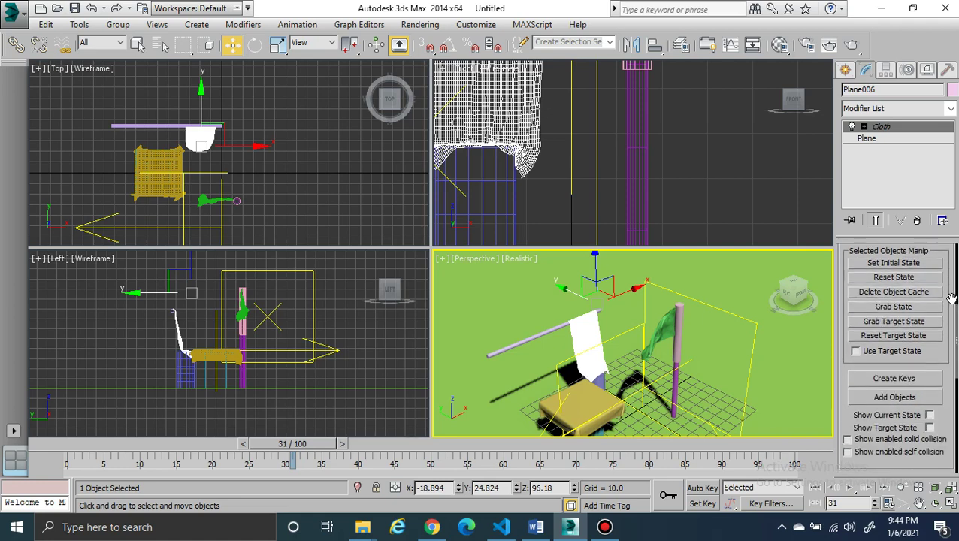
left_click(923, 379)
left_click(467, 310)
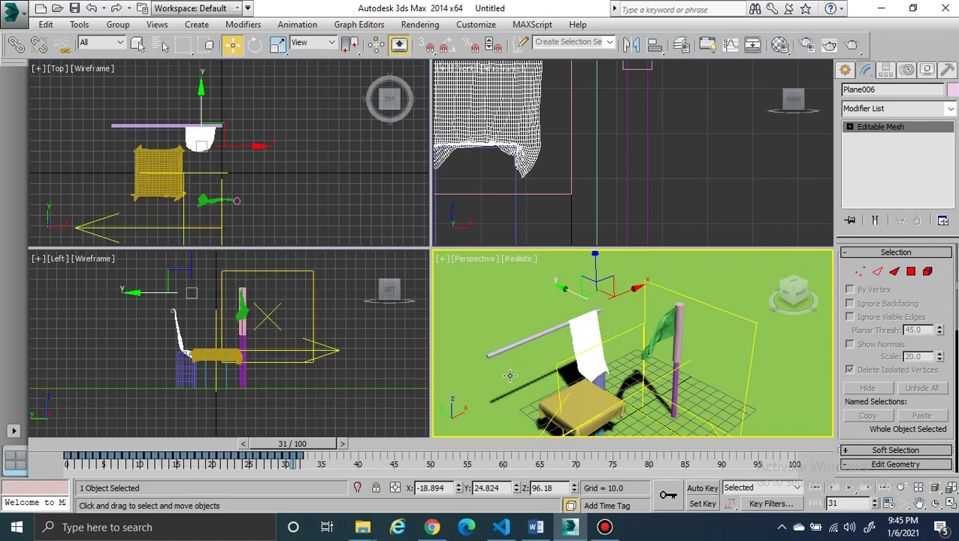
Step: Create keys from the cloth simulation of the flag Plane007 and accept the irreversible conversion
left_click(663, 334)
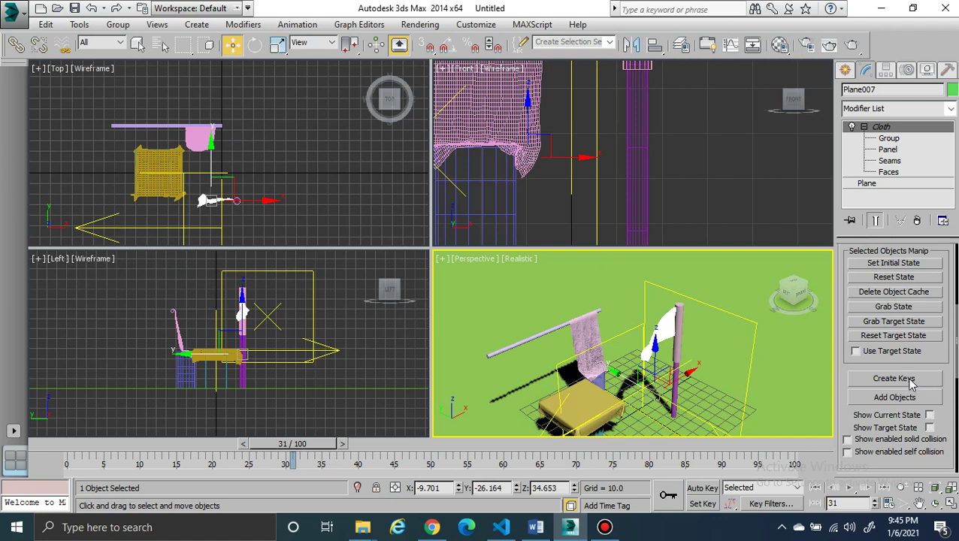
left_click(894, 379)
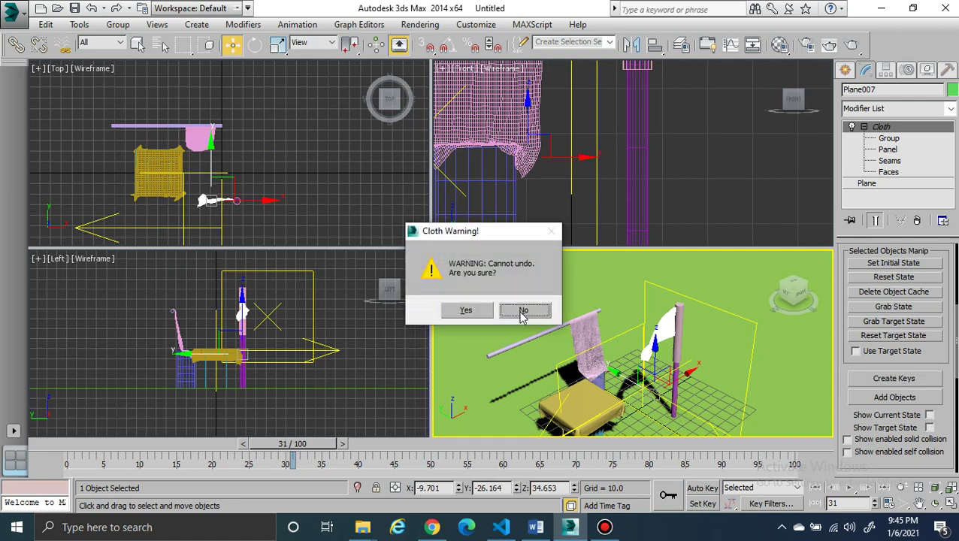
left_click(480, 312)
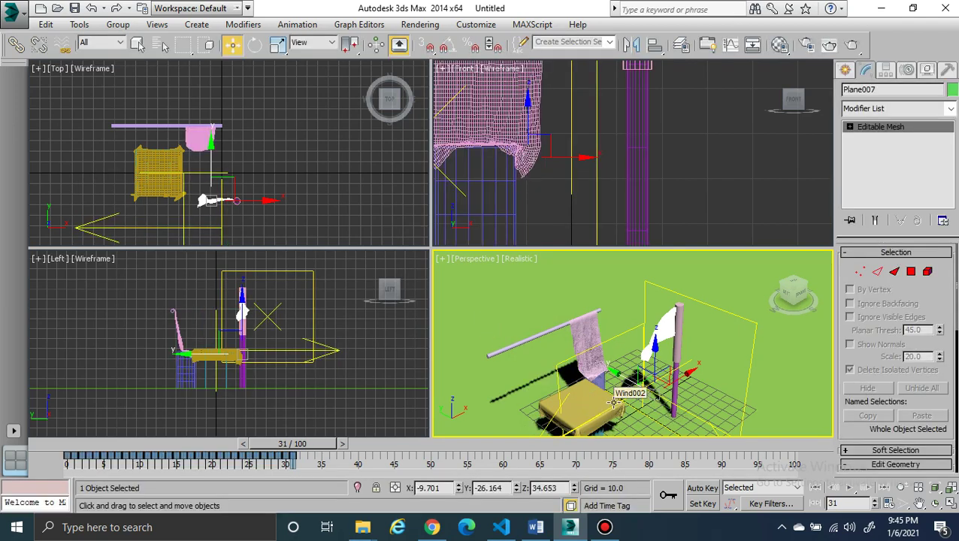
Step: Select the tablecloth Plane005 and apply a Cloth modifier to it
left_click(614, 404)
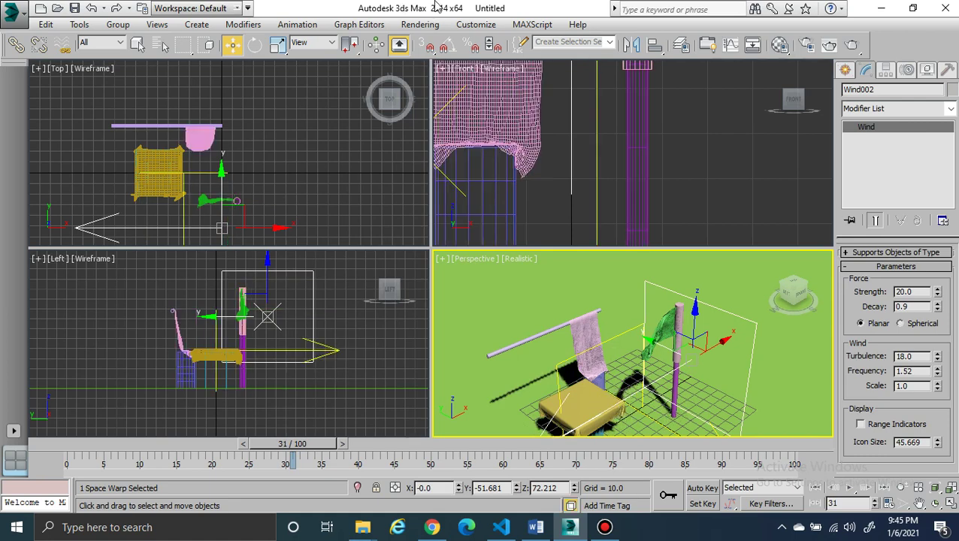
mouse_move(437, 6)
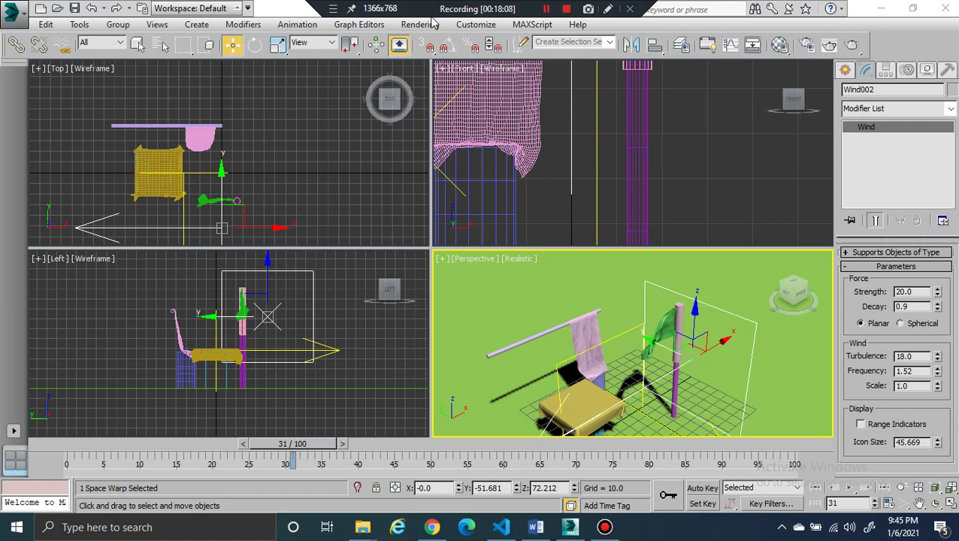
left_click(601, 404)
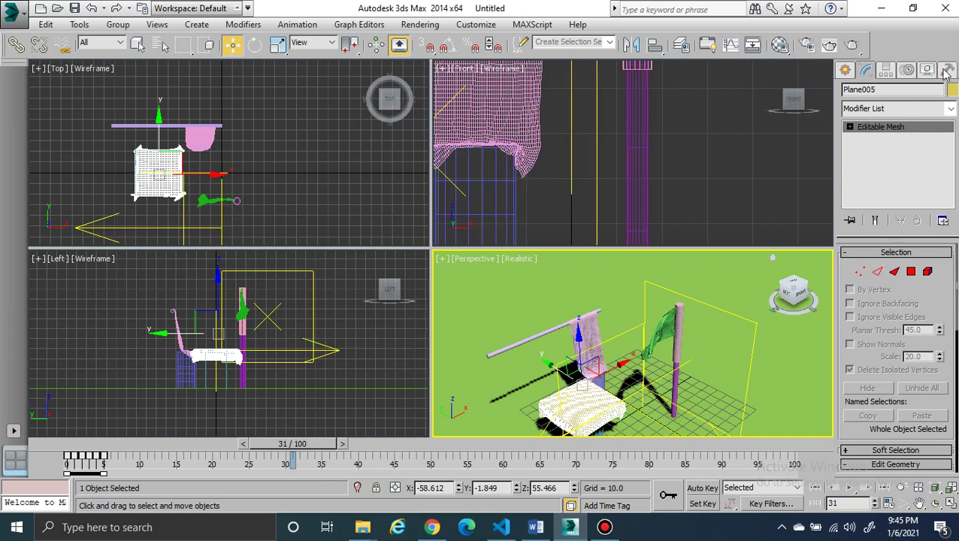
left_click(951, 109)
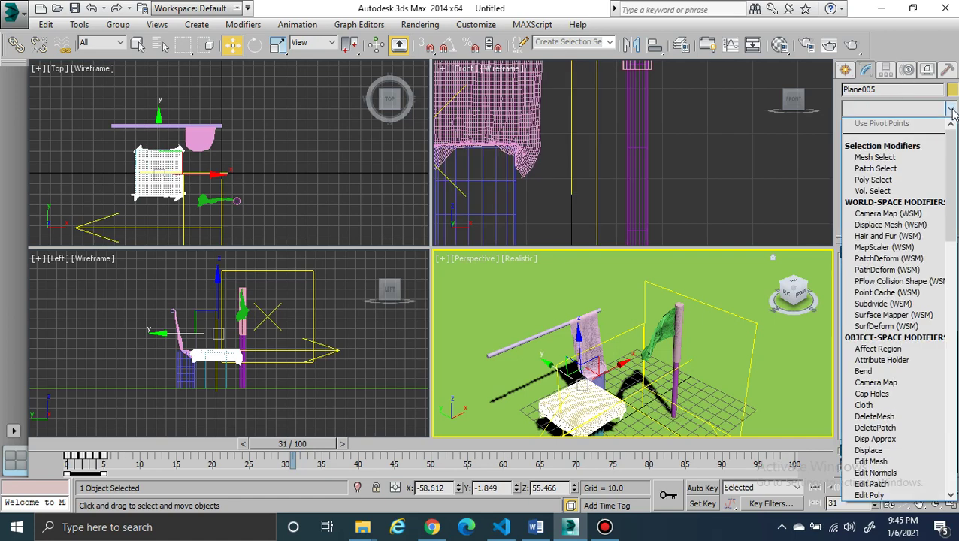
left_click(884, 406)
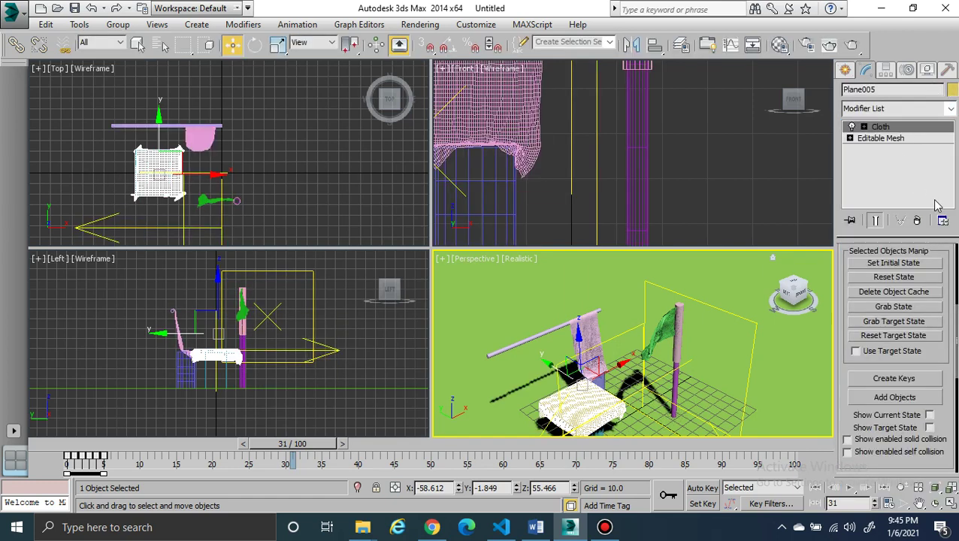
Step: Define Plane005 as Cloth in the simulation's object properties
scroll(952, 263, "up", 5)
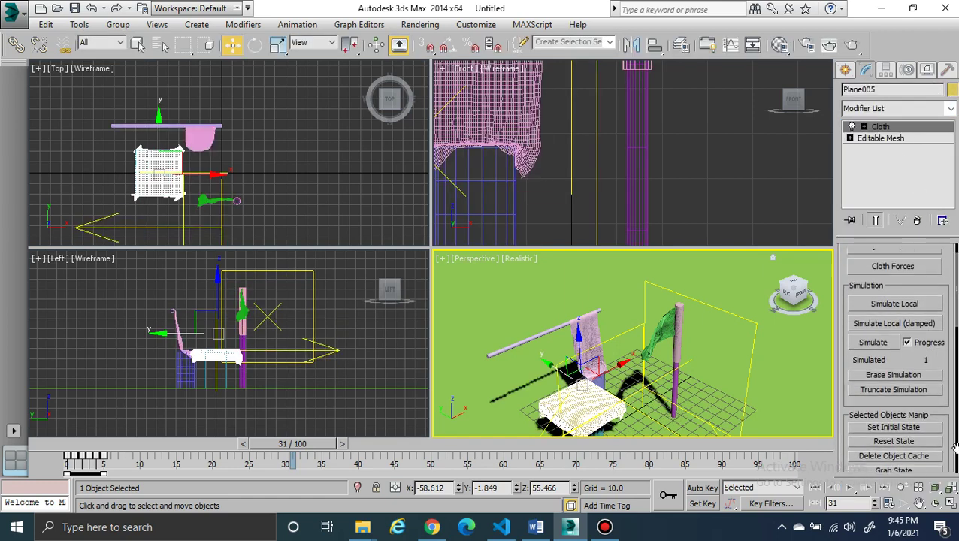
scroll(953, 313, "up", 1)
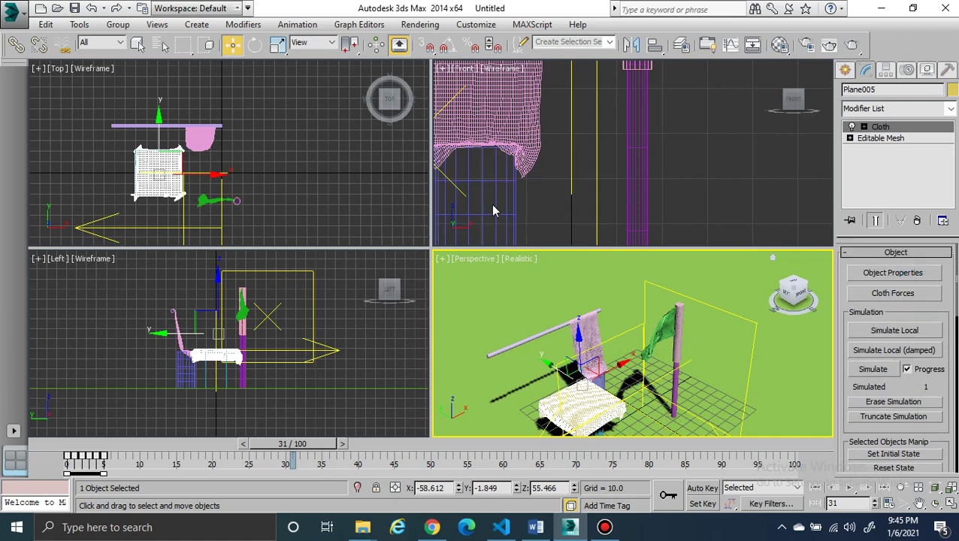
left_click(349, 68)
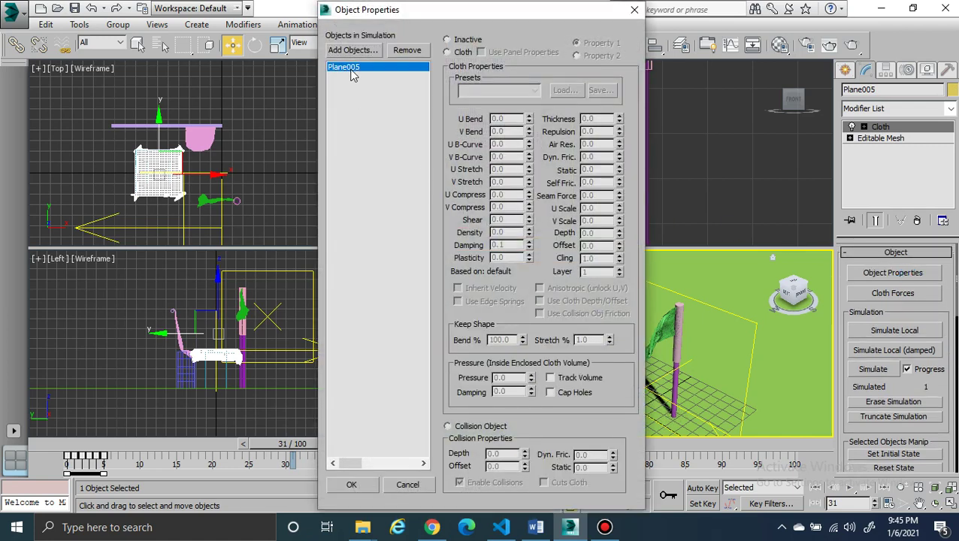
left_click(460, 53)
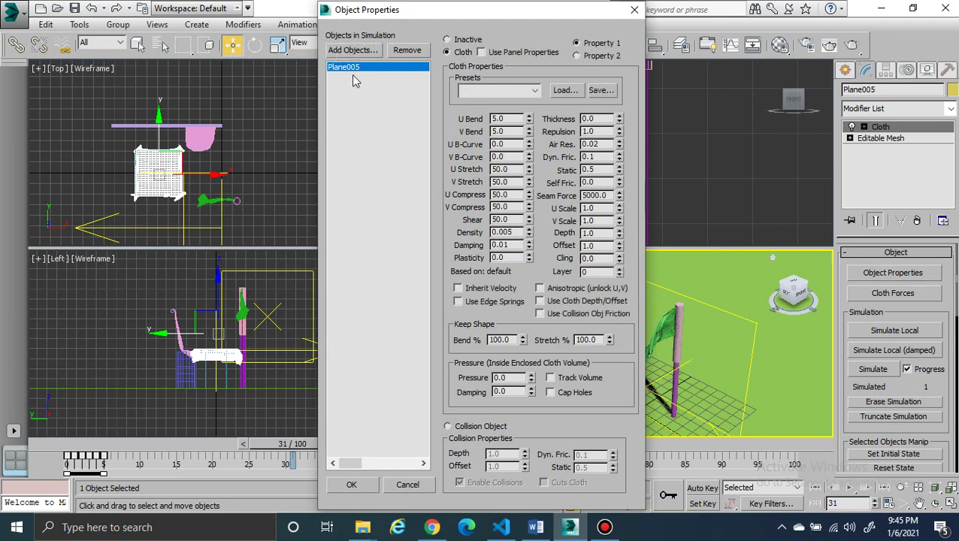
Step: Add Box001 and Box002 to the tablecloth's simulation as collision objects and accept the object properties
left_click(352, 50)
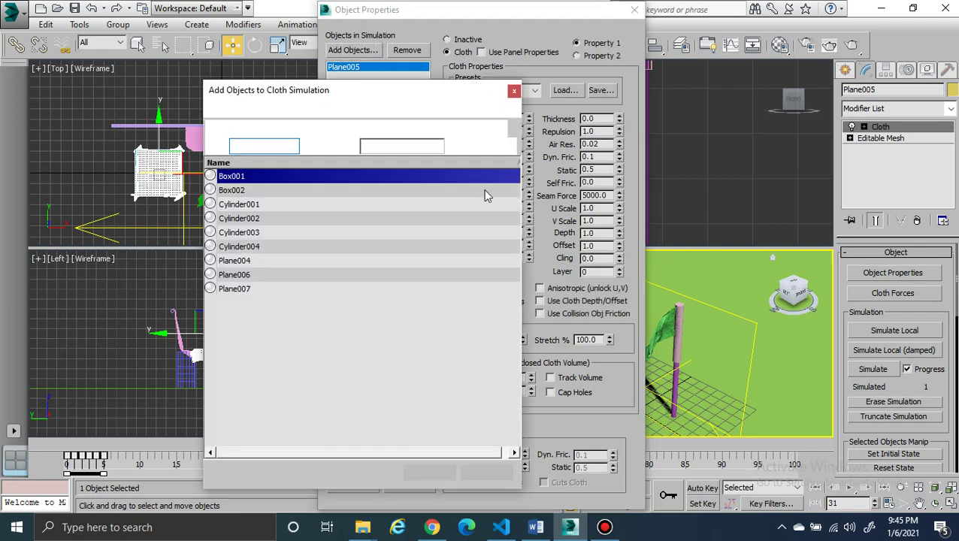
left_click(237, 191, "shift")
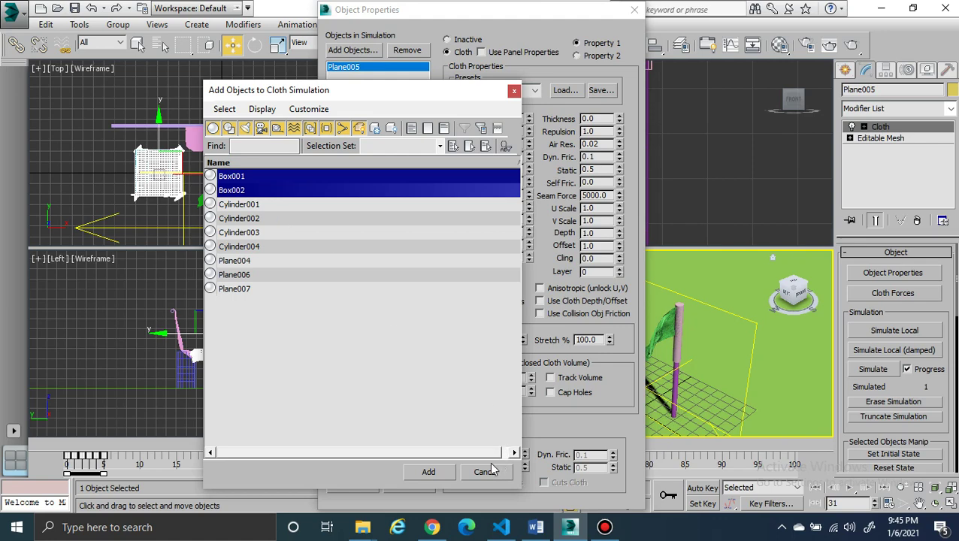
left_click(430, 472)
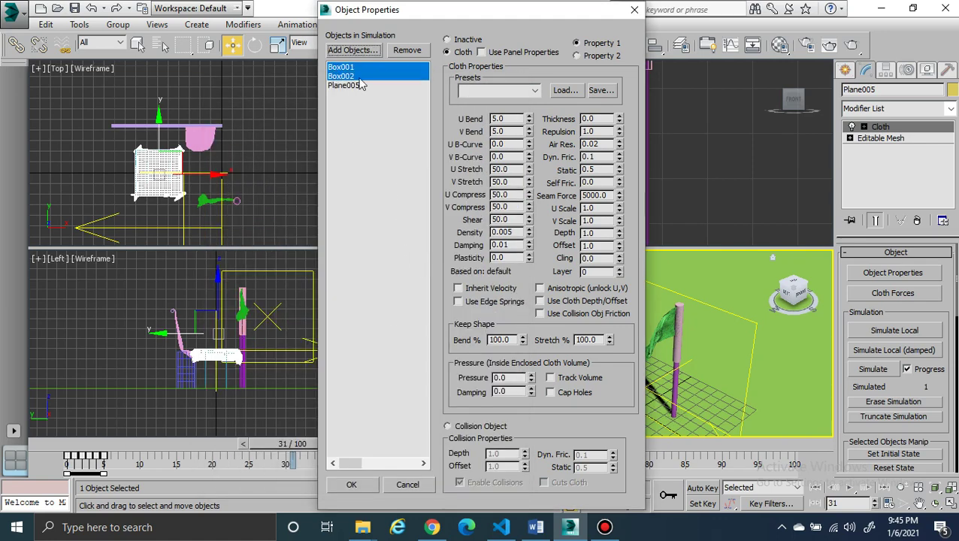
left_click(342, 68)
left_click(472, 427)
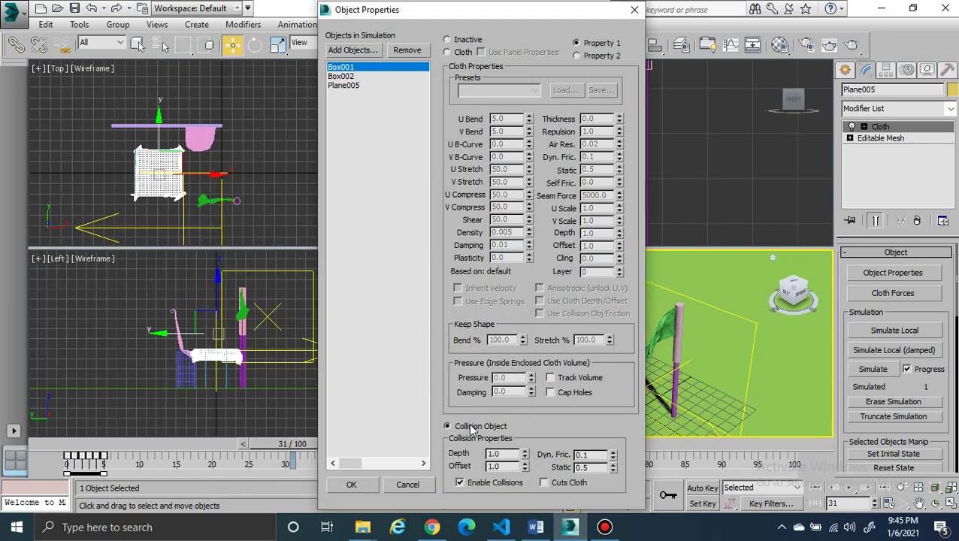
left_click(343, 77)
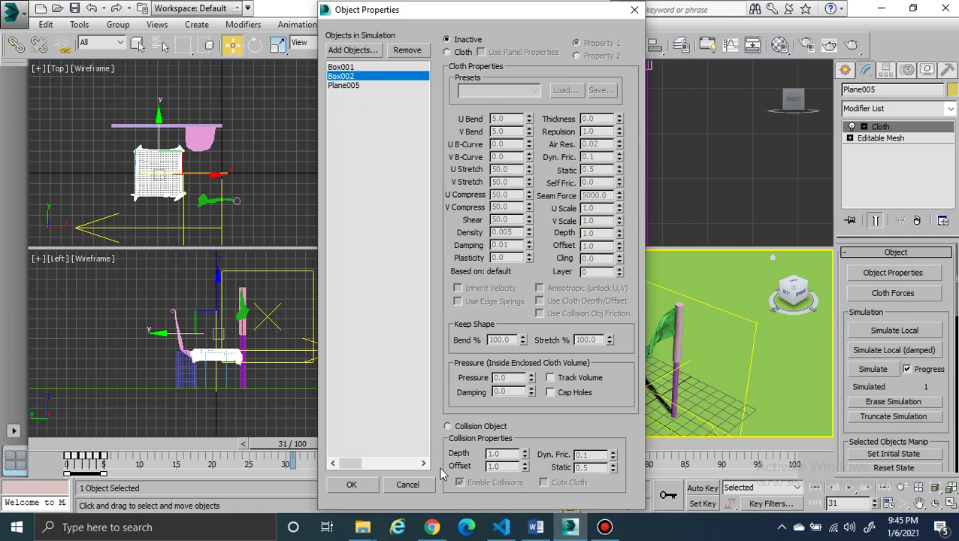
left_click(466, 429)
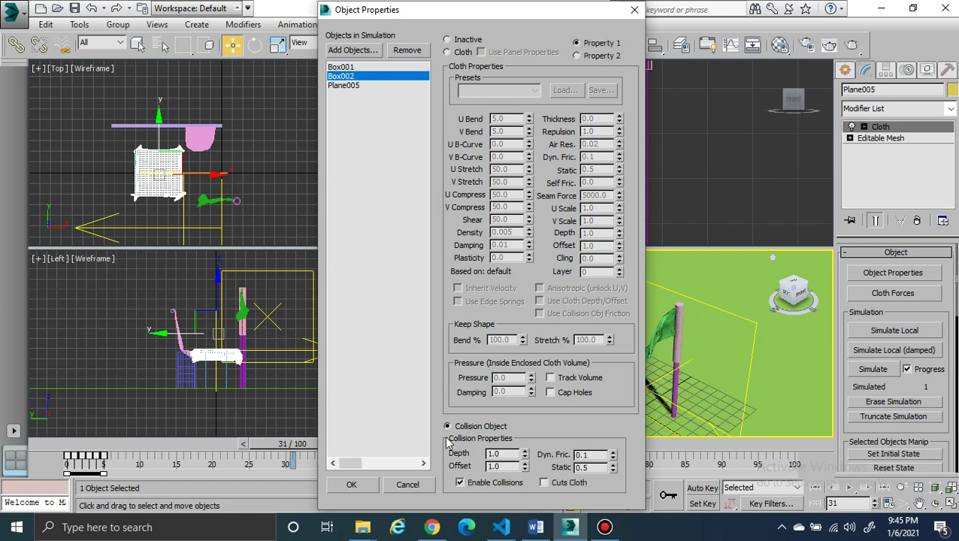
left_click(344, 86)
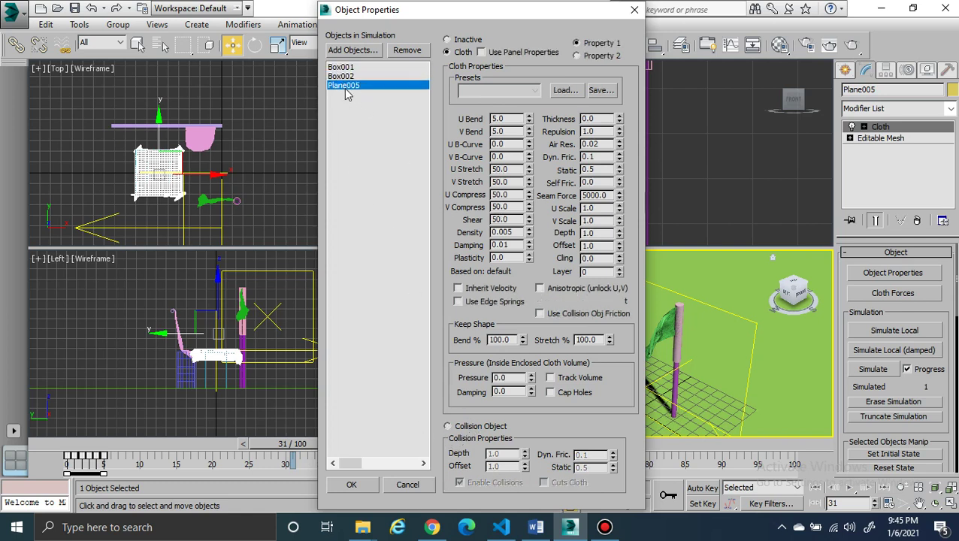
left_click(351, 485)
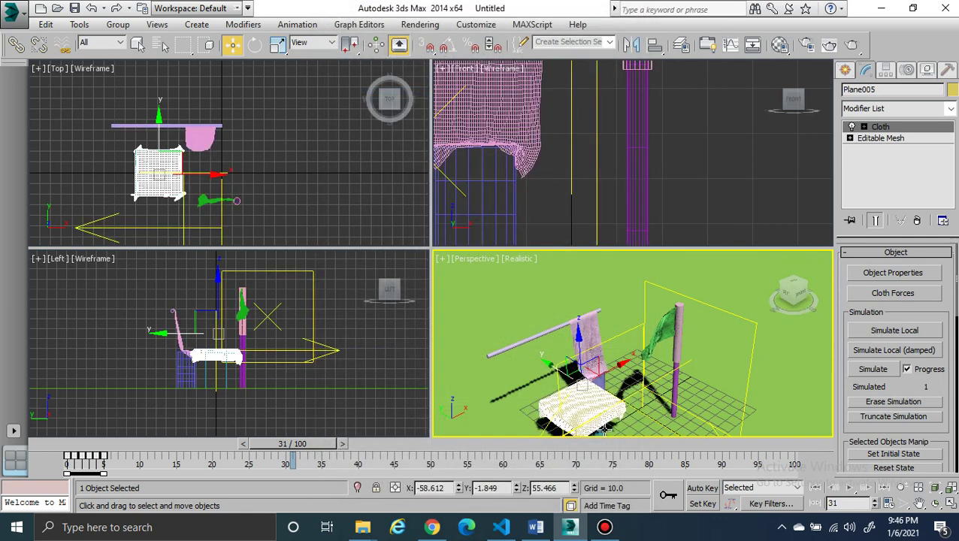
Step: Add the Wind001 and Wind002 forces to the tablecloth's cloth simulation
left_click(906, 293)
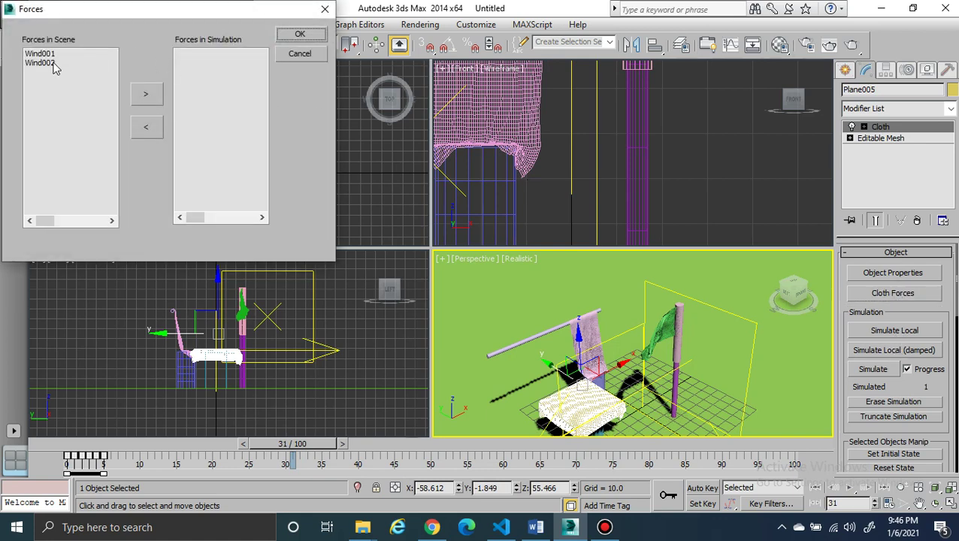
left_click(48, 57)
left_click(146, 94)
left_click(41, 54)
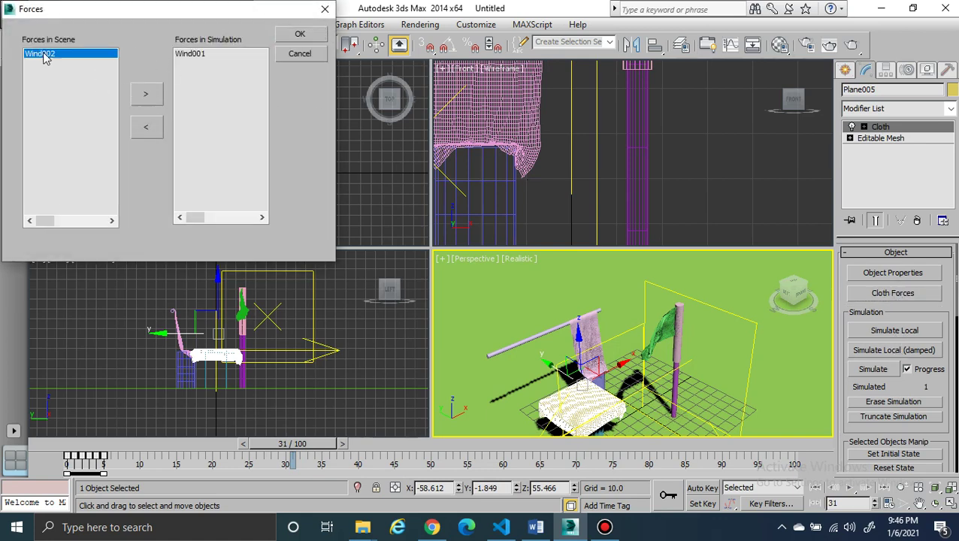
left_click(147, 94)
left_click(300, 36)
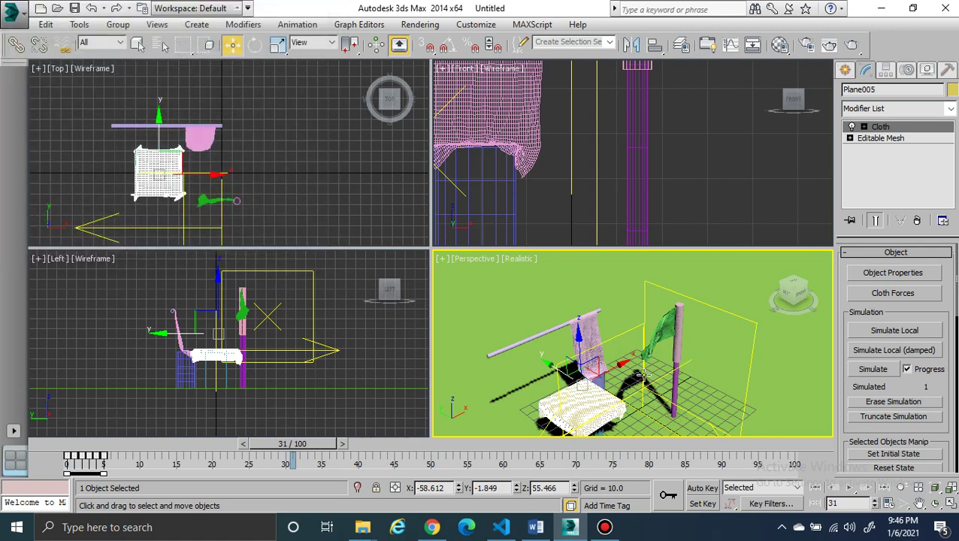
Step: Simulate the tablecloth with the wind forces up to about frame 29 and play the animation from the first frame
left_click(876, 370)
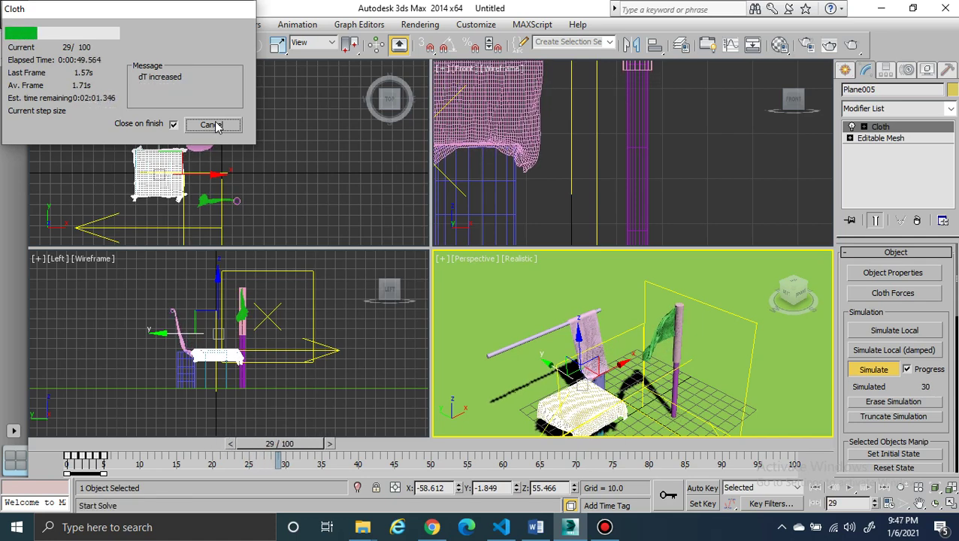
left_click(212, 125)
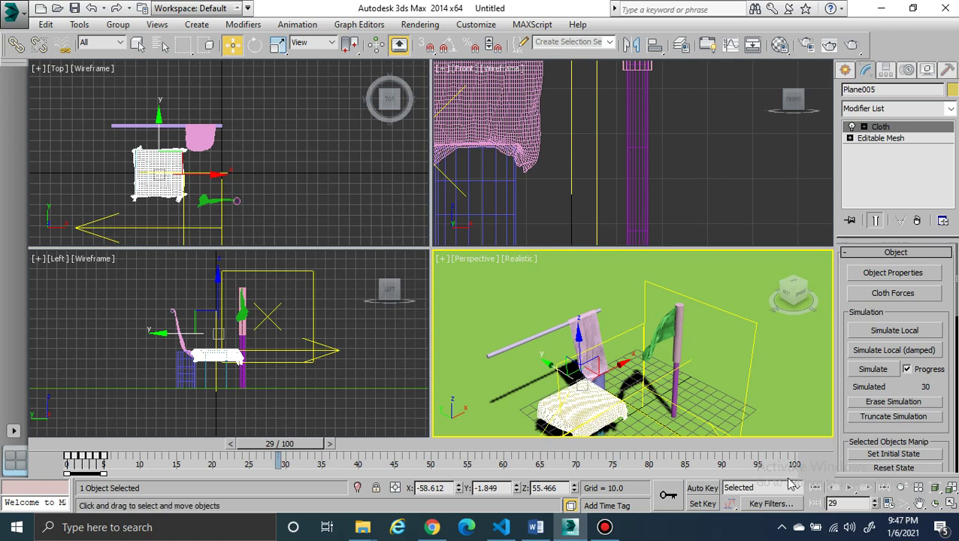
left_click(814, 488)
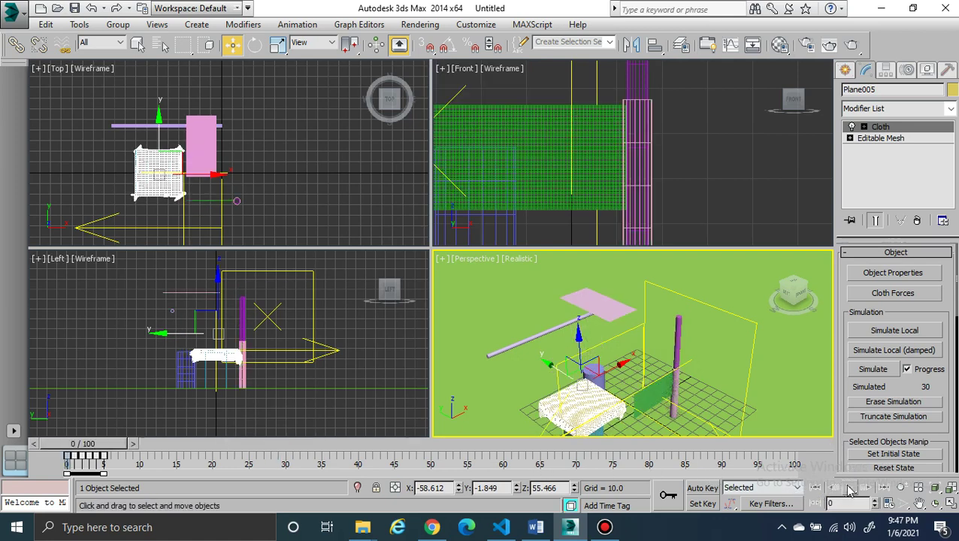
left_click(848, 490)
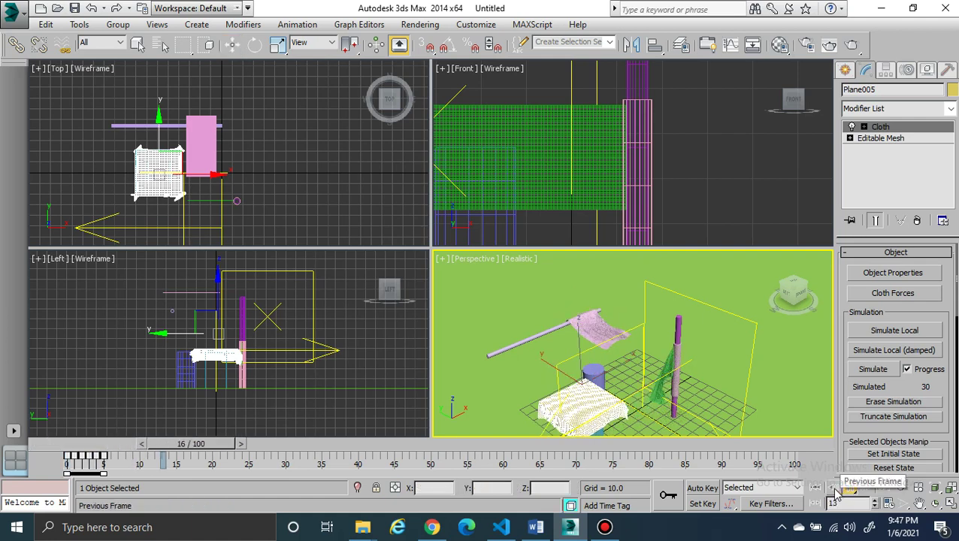
Step: Create keys from the tablecloth's cloth simulation and confirm the operation that cannot be undone
key("w")
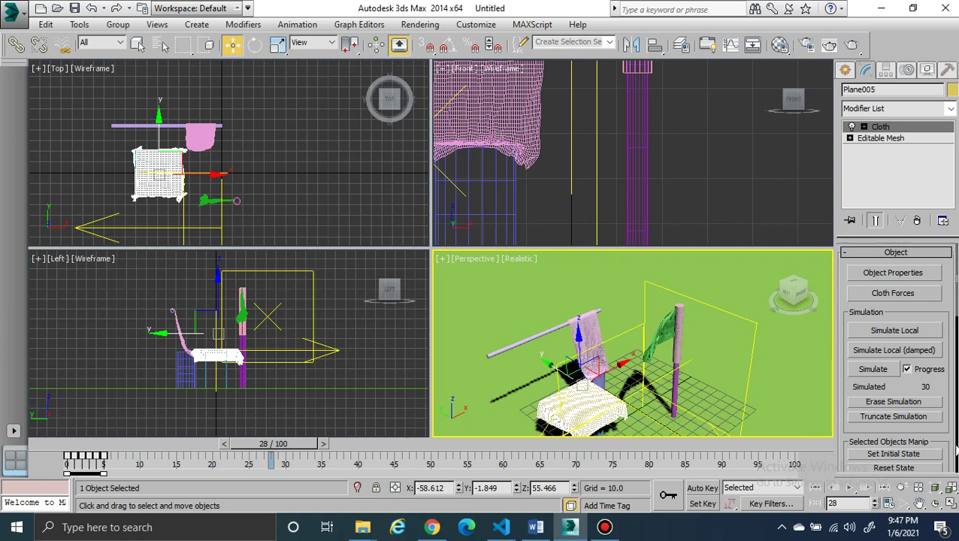
scroll(923, 397, "down", 5)
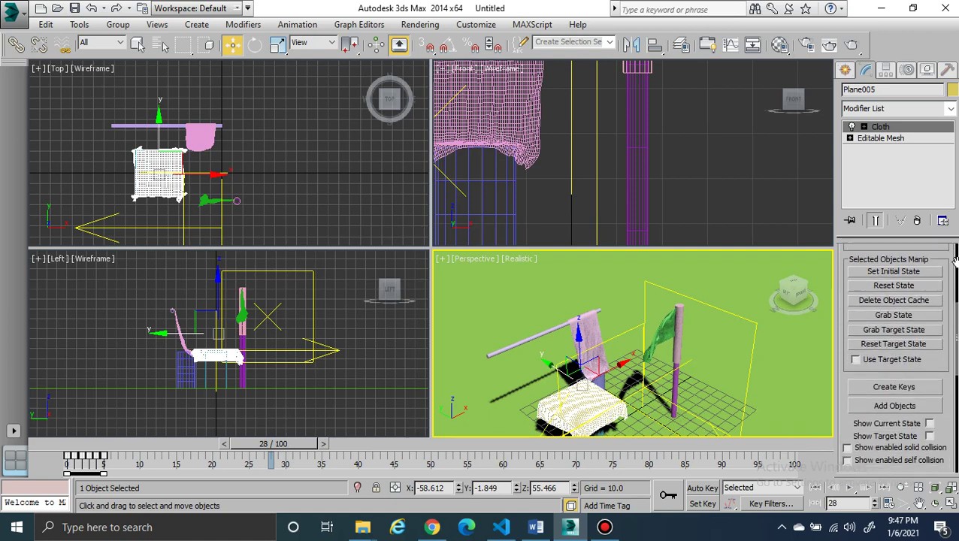
left_click(919, 385)
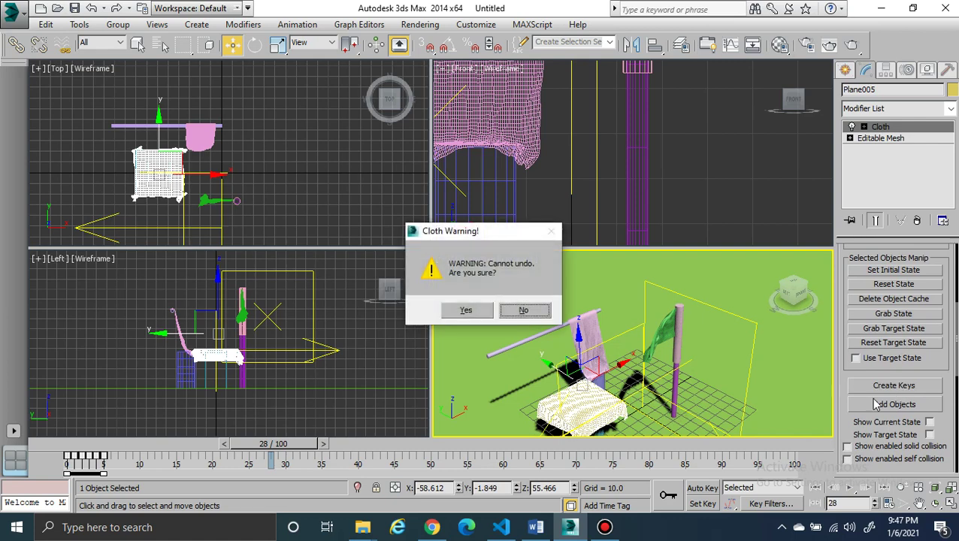
left_click(470, 311)
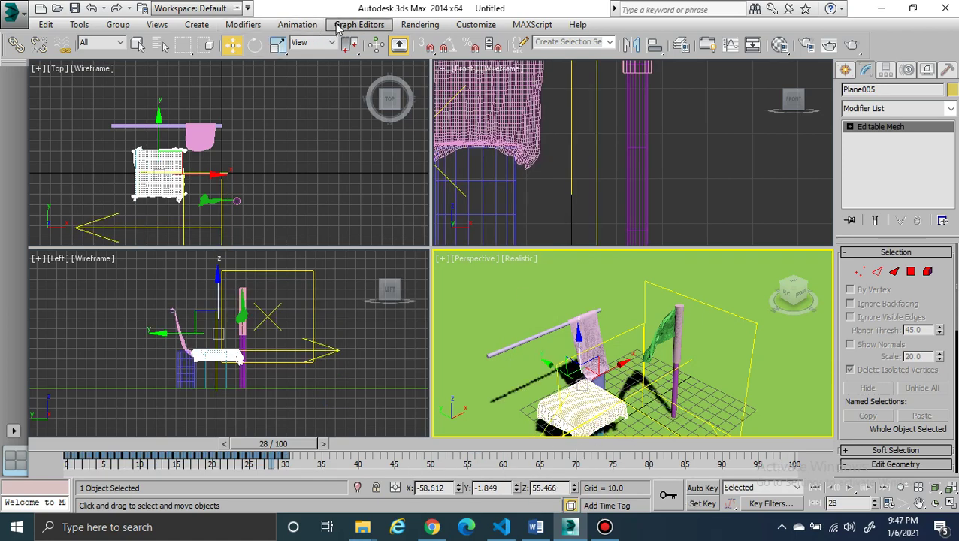
Step: Open Render Setup and set the end of the render frame range to 30
left_click(419, 24)
left_click(437, 58)
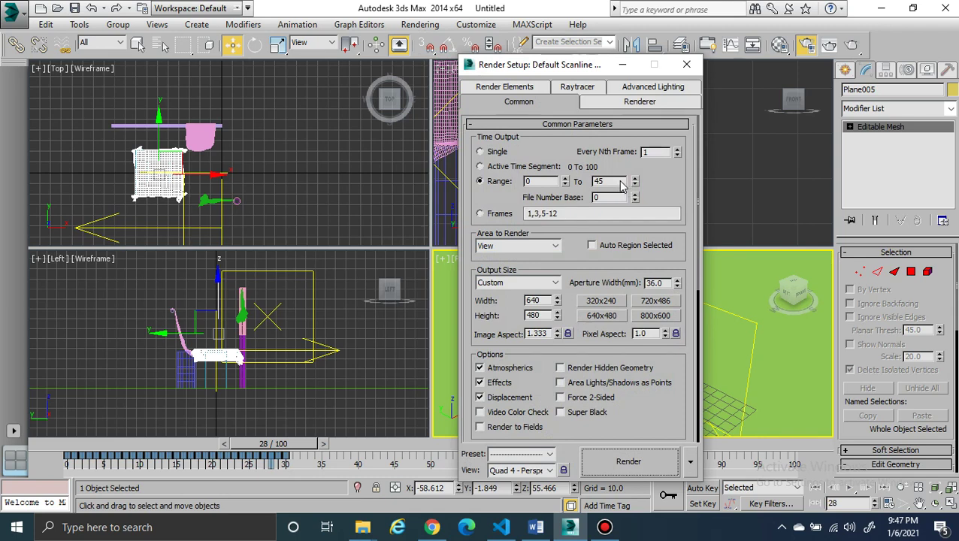
double_click(600, 181)
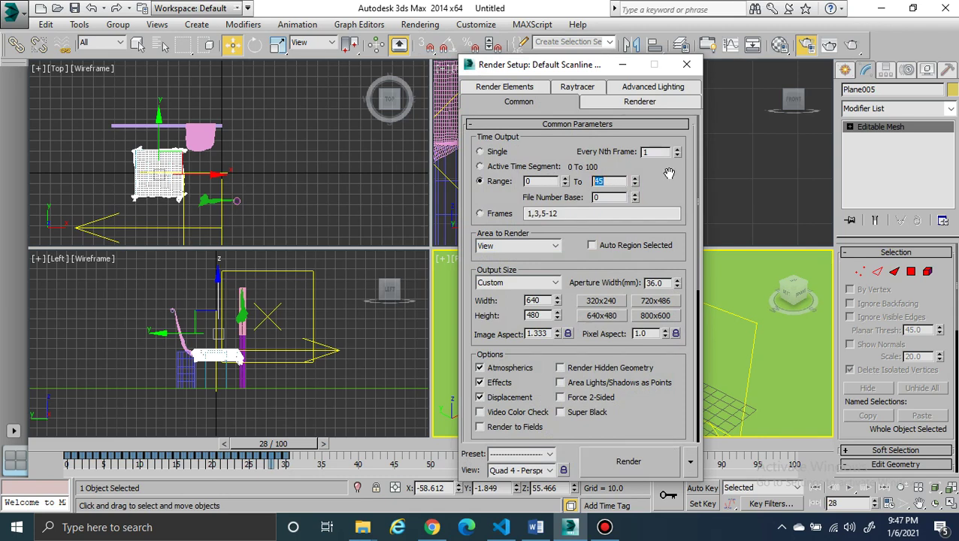
type("30")
Step: Set the render output file to cloth2.avi in the Downloads Video folder
scroll(665, 278, "down", 5)
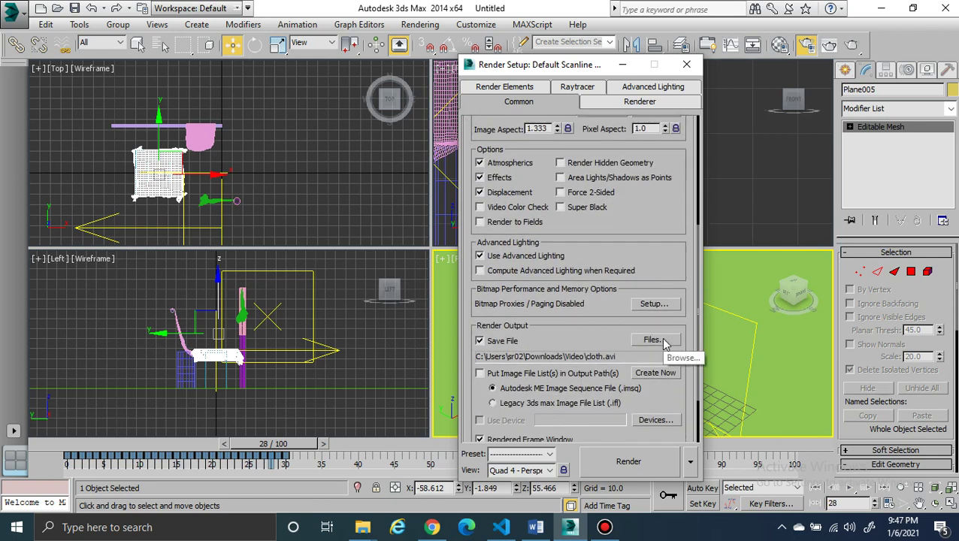
left_click(665, 339)
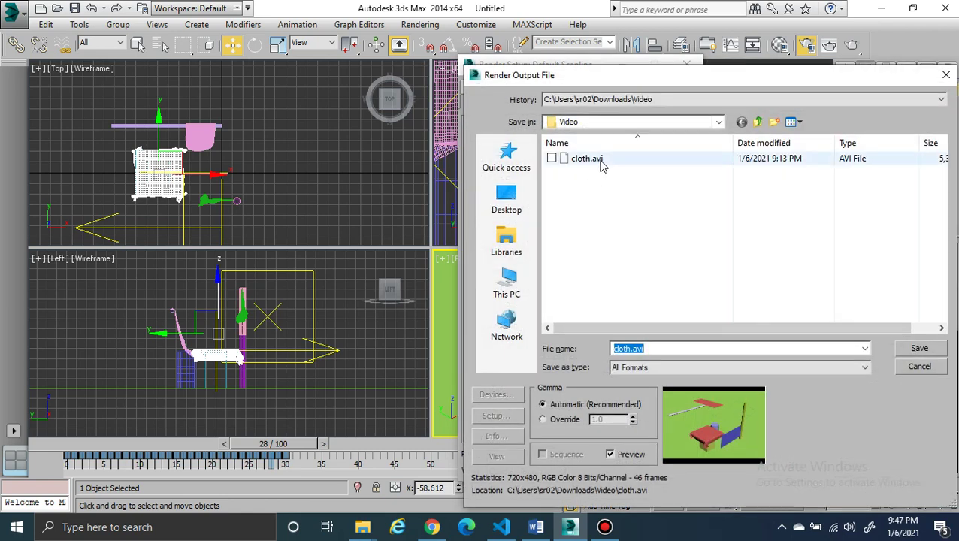
left_click(634, 349)
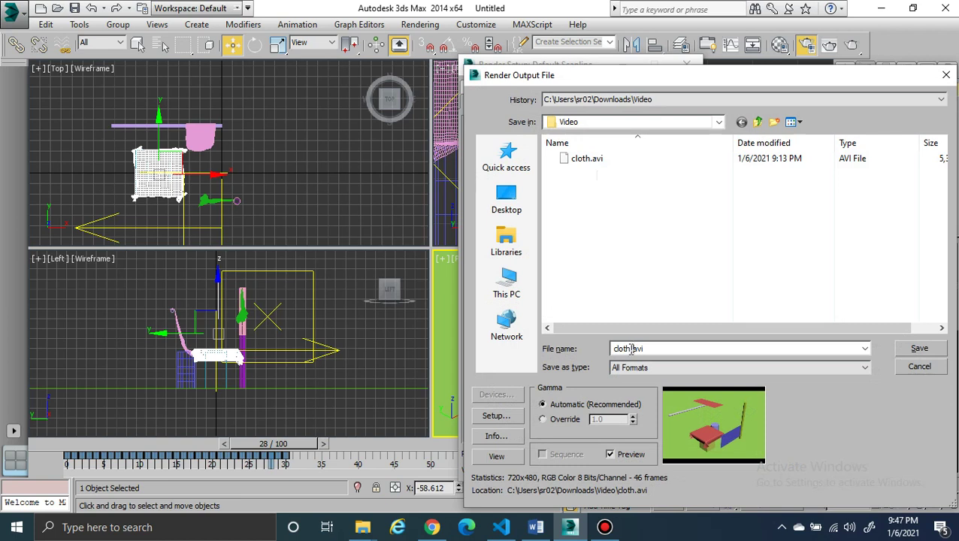
type("2")
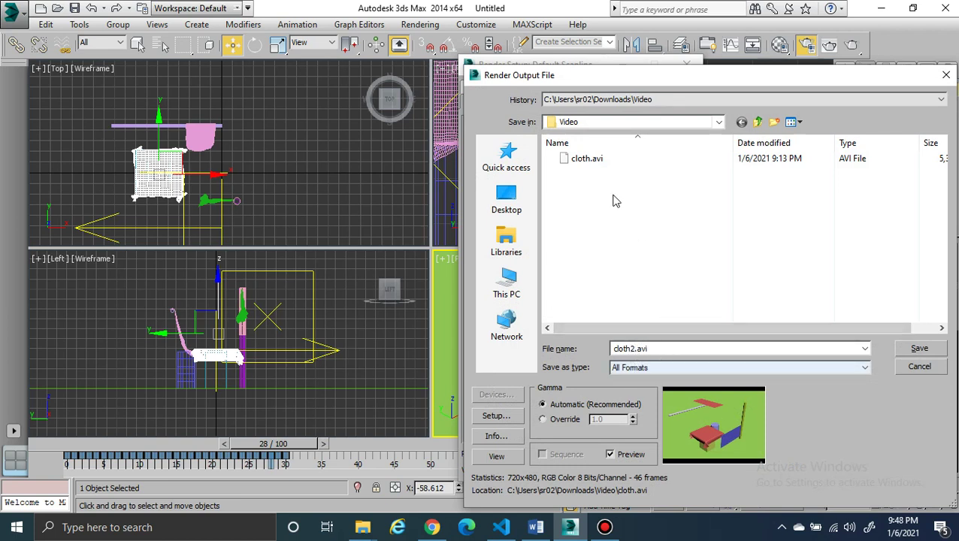
left_click(918, 348)
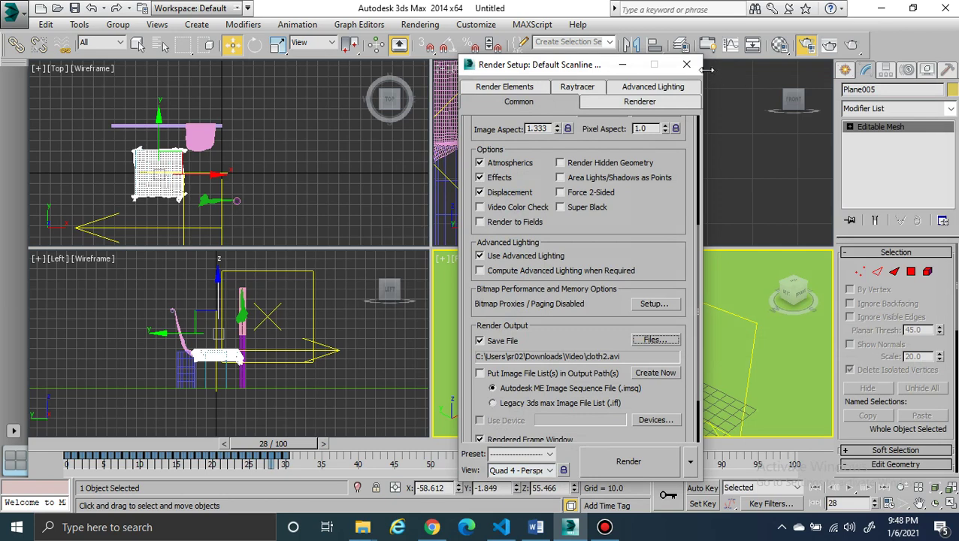
Step: Try to render the animation from a Perspective view framed closely on the tablecloth, and cancel the render
left_click(294, 77)
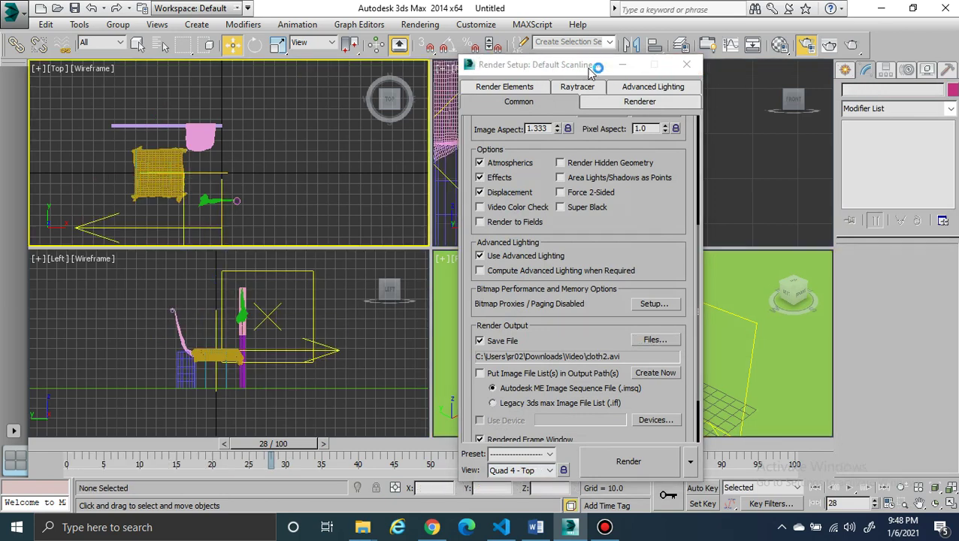
left_click_drag(590, 71, 323, 74)
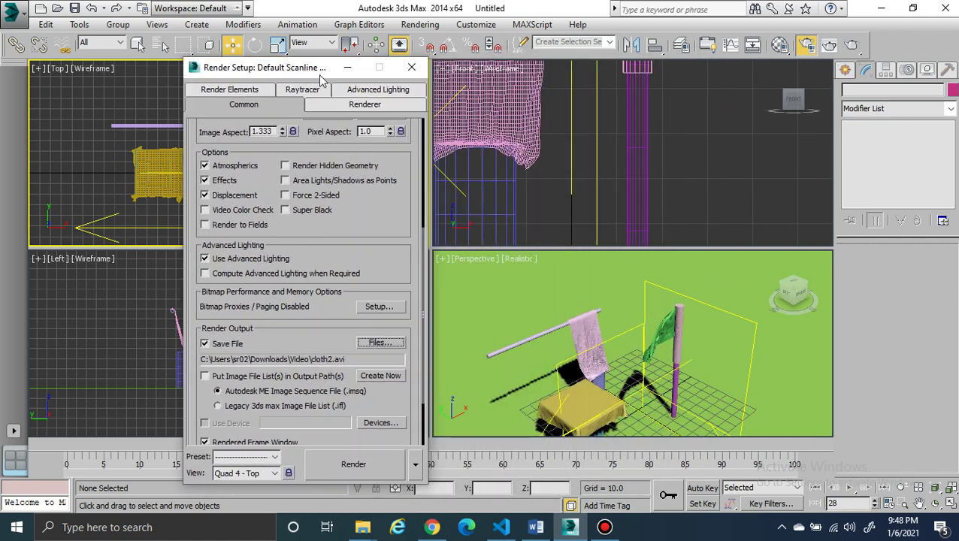
left_click(902, 488)
left_click_drag(642, 400, 657, 355)
middle_click_drag(649, 384, 780, 299)
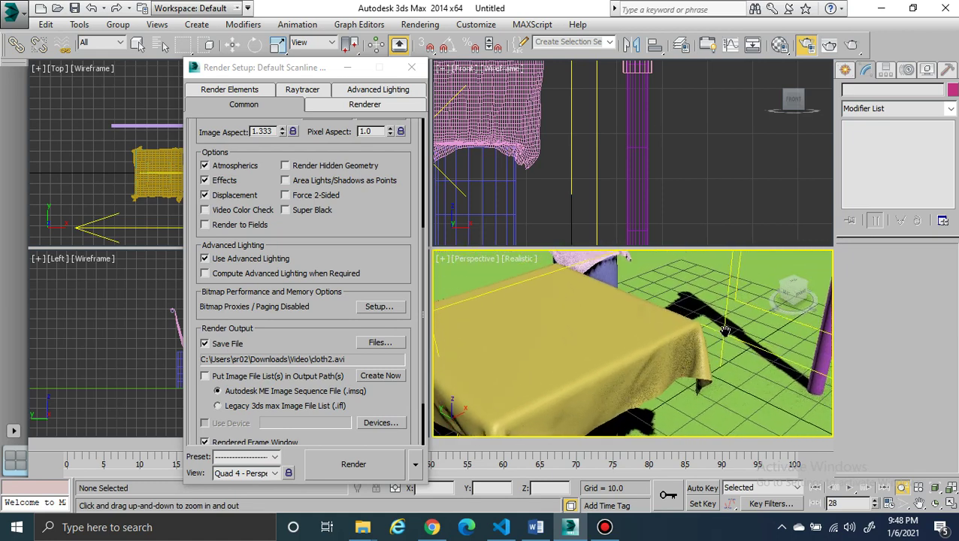
left_click(344, 465)
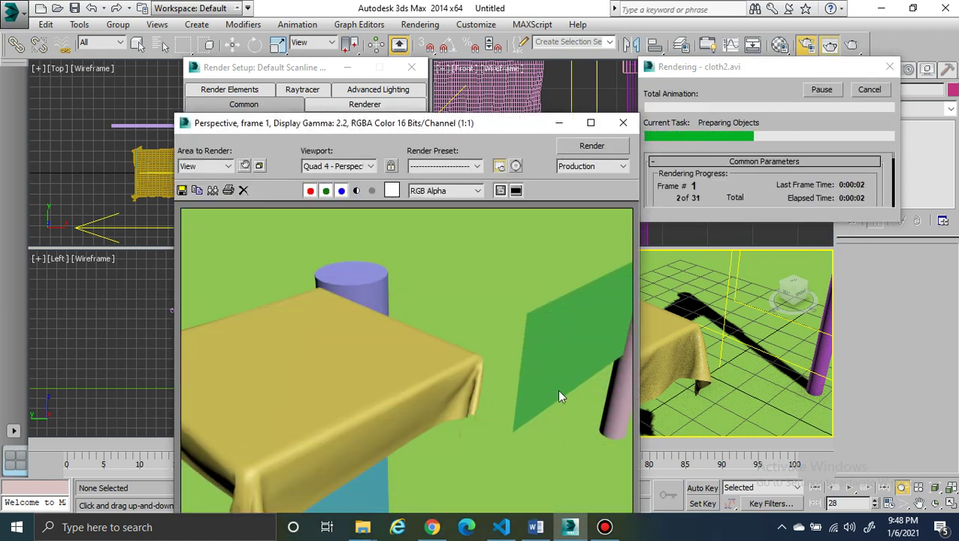
left_click(871, 89)
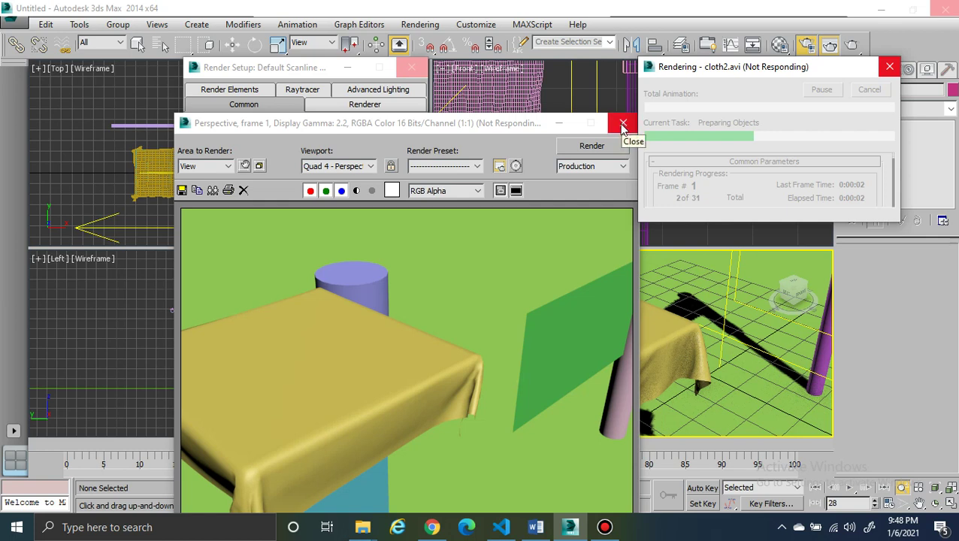
left_click(623, 126)
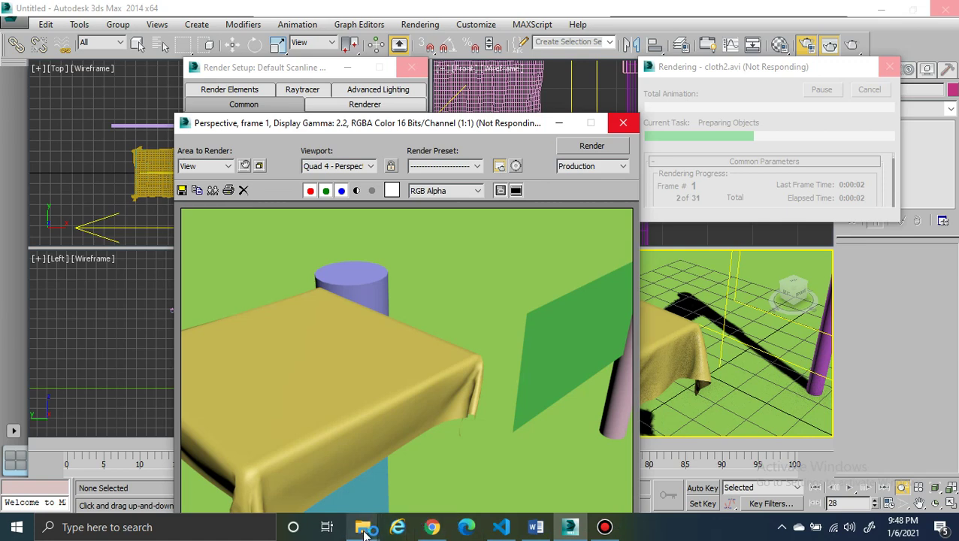
Step: Switch to File Explorer, open the existing cloth.avi from the Downloads Video folder and replay it in the video player
mouse_move(364, 530)
left_click(436, 479)
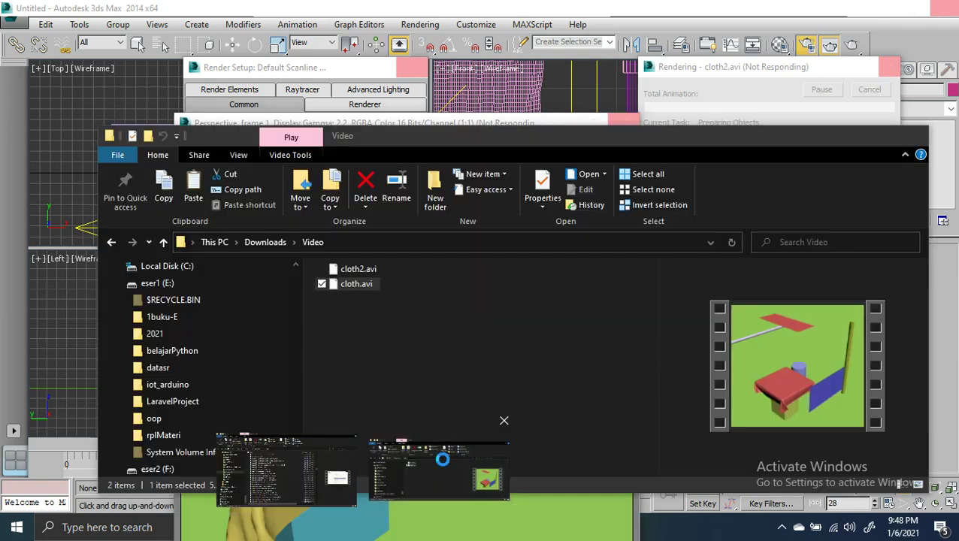
left_click(365, 285)
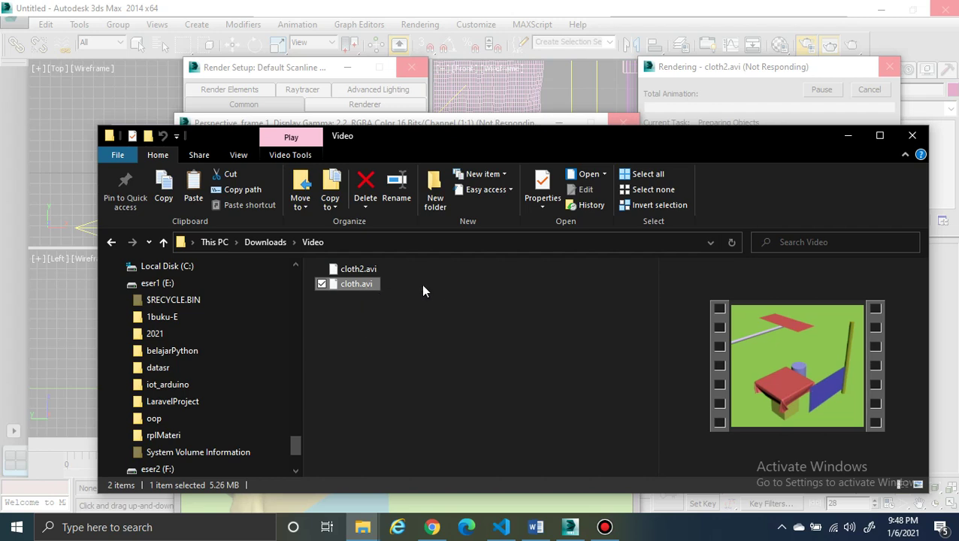
key("Right")
key("Right")
key("Right")
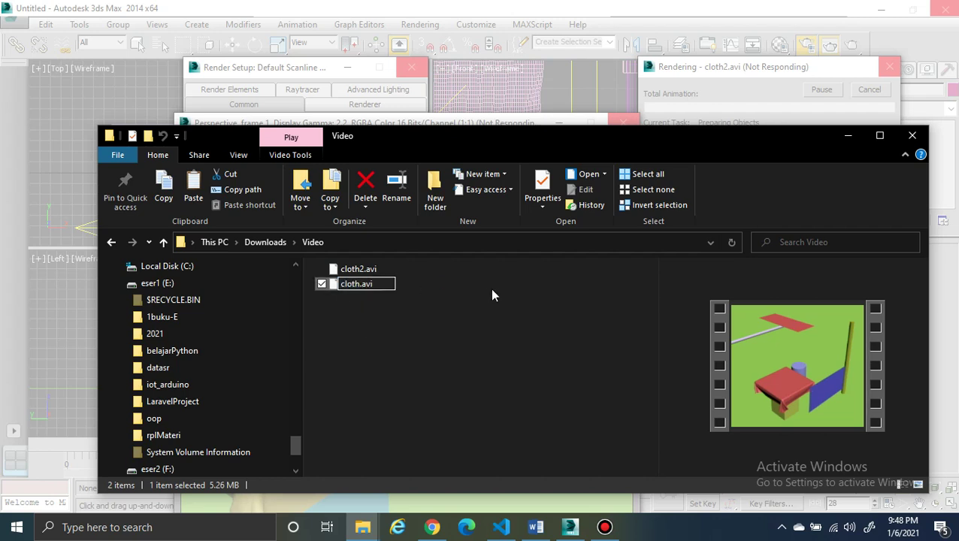
left_click(337, 287)
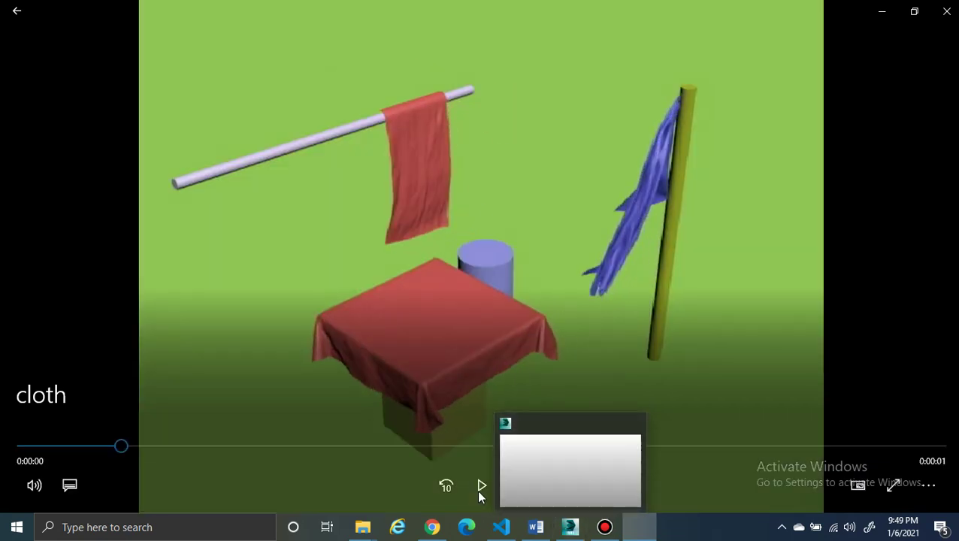
left_click(481, 489)
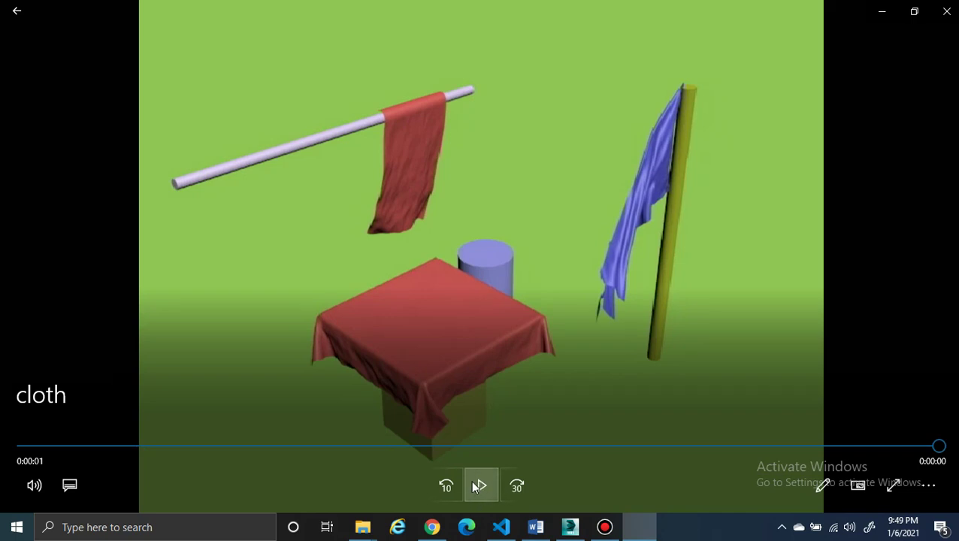
left_click(479, 487)
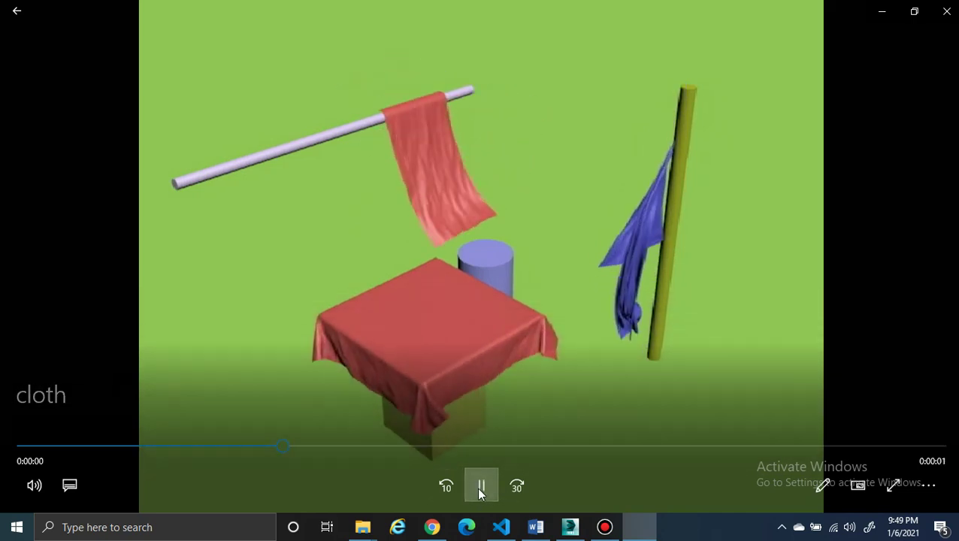